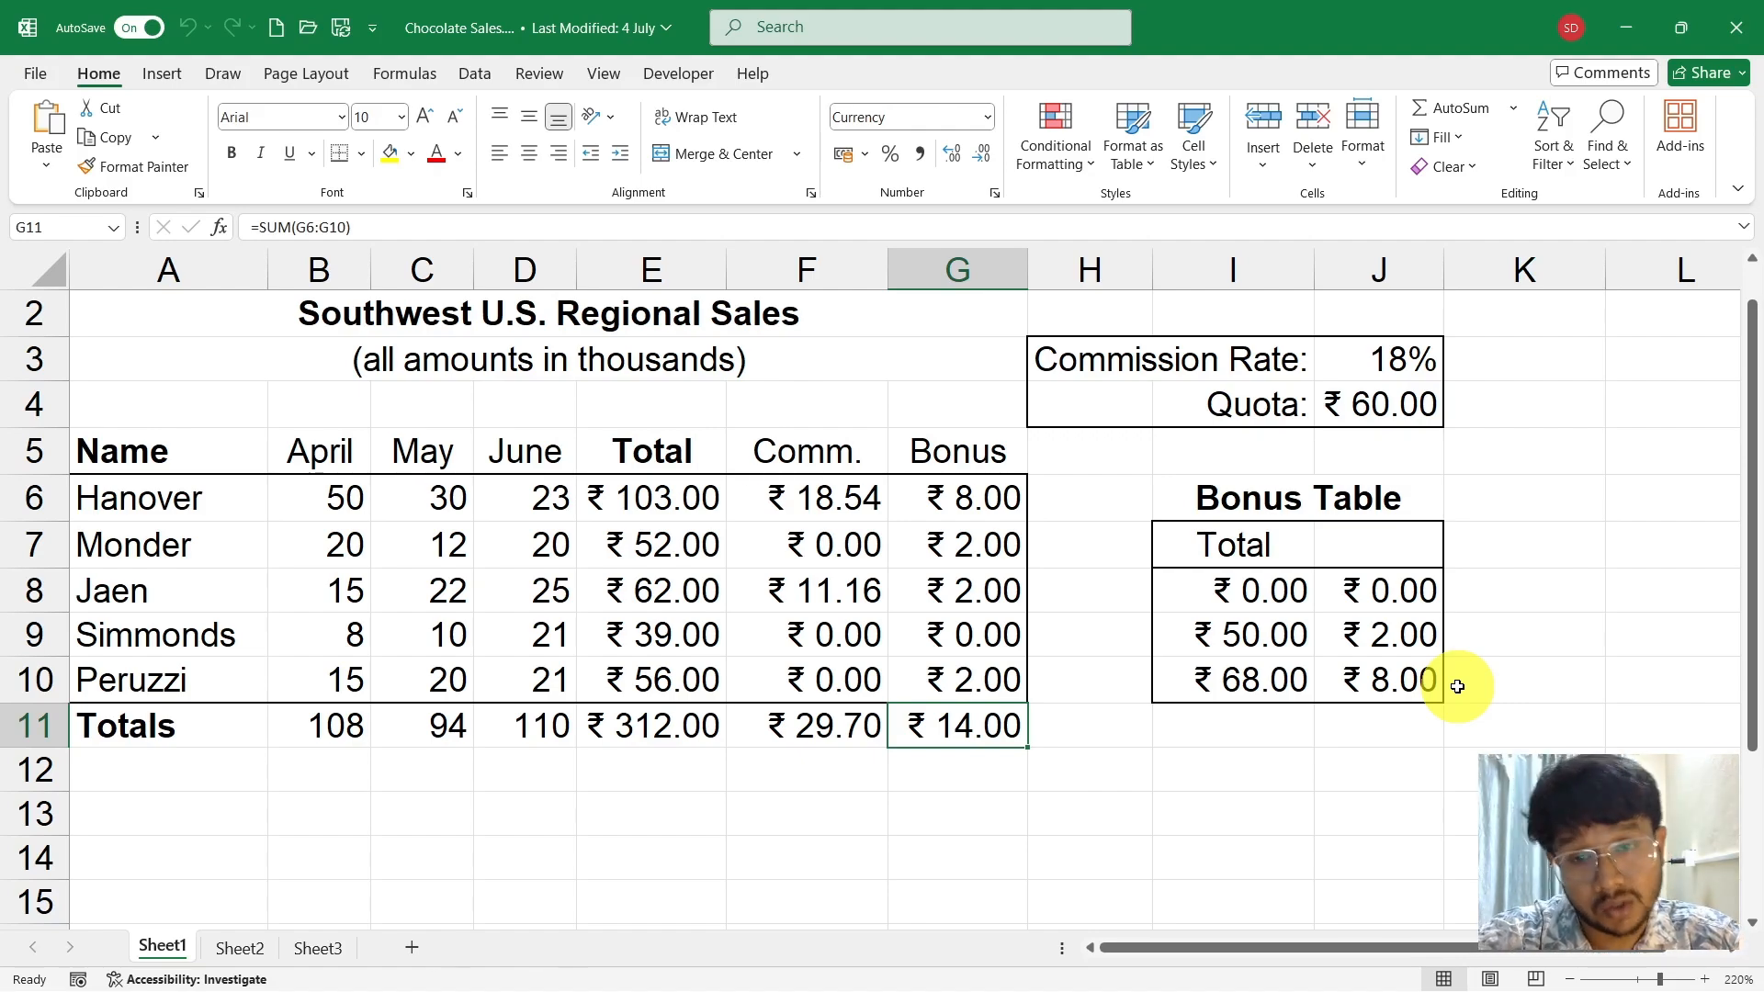
click(1014, 599)
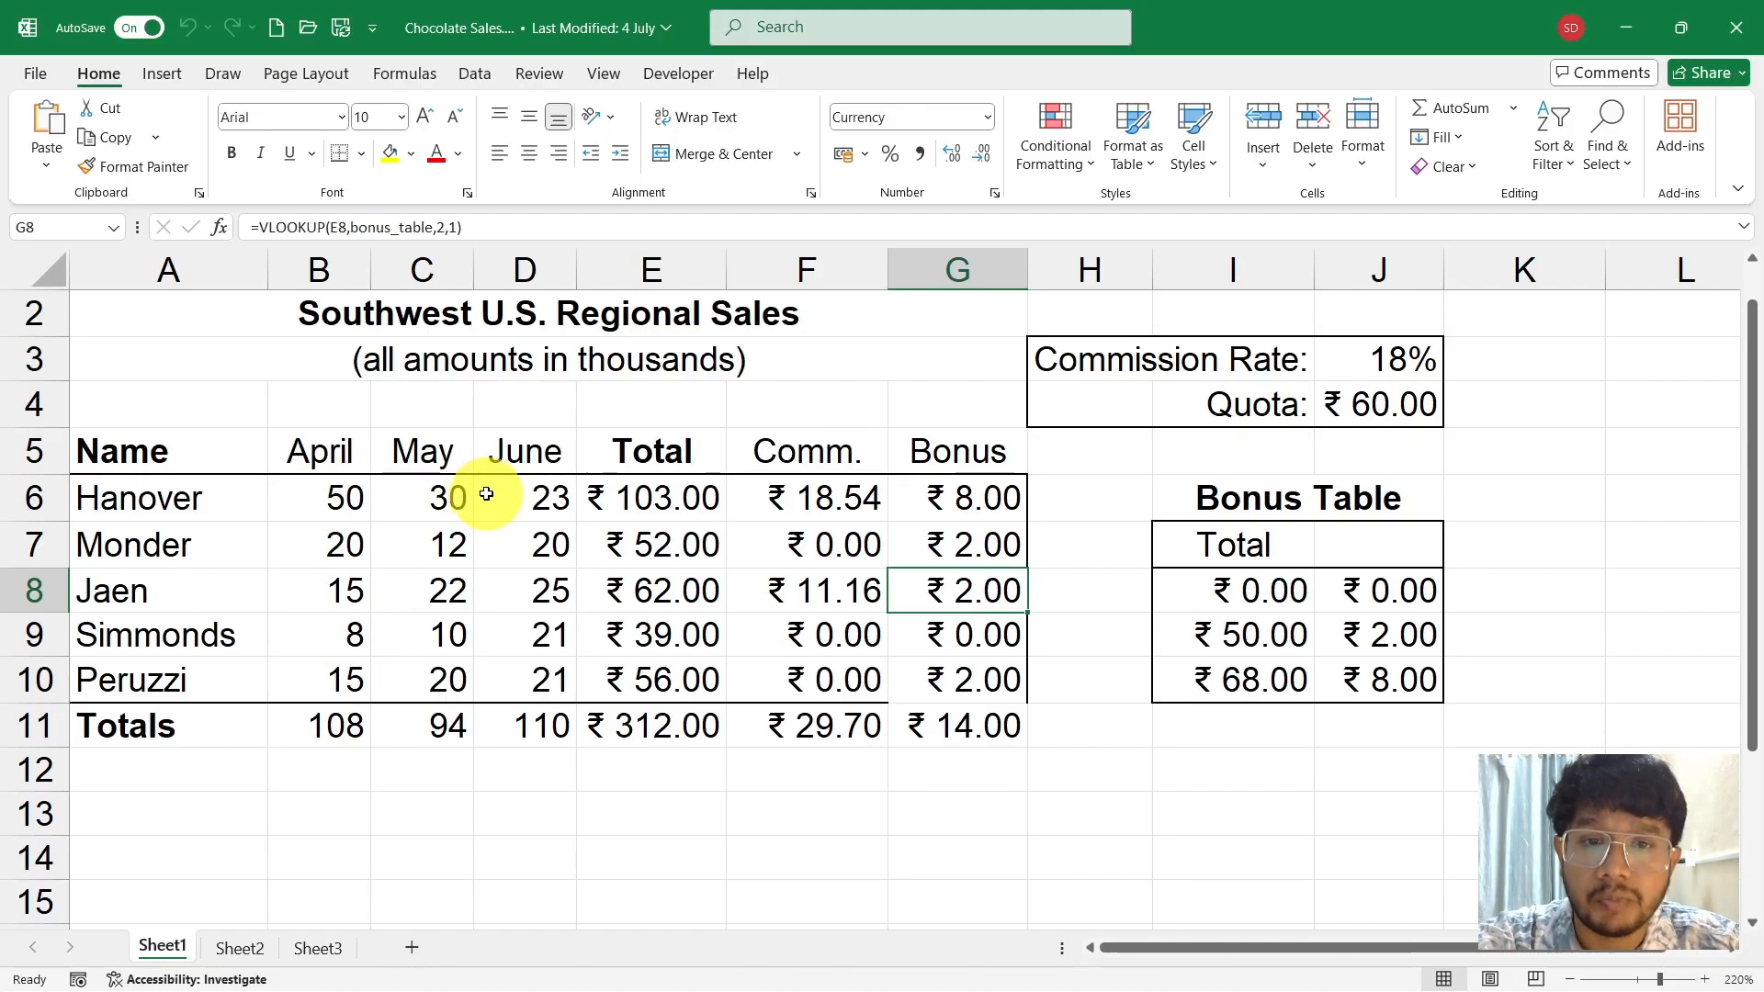
drag(147, 450, 918, 713)
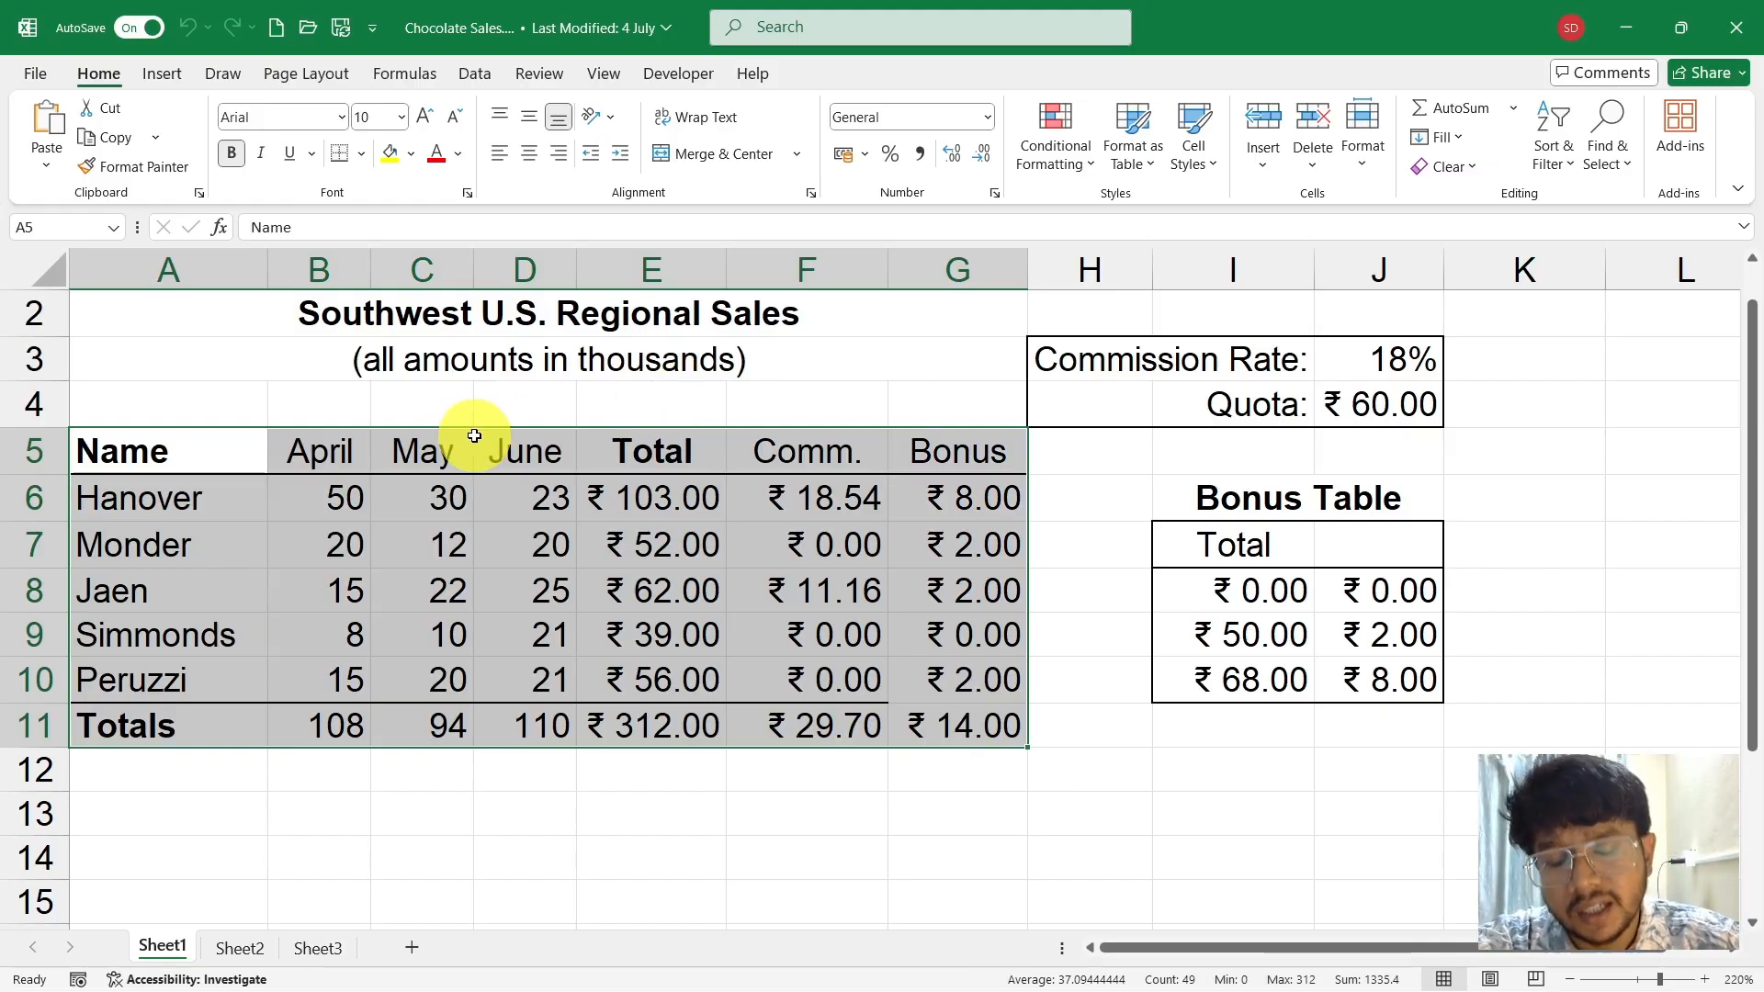
click(283, 775)
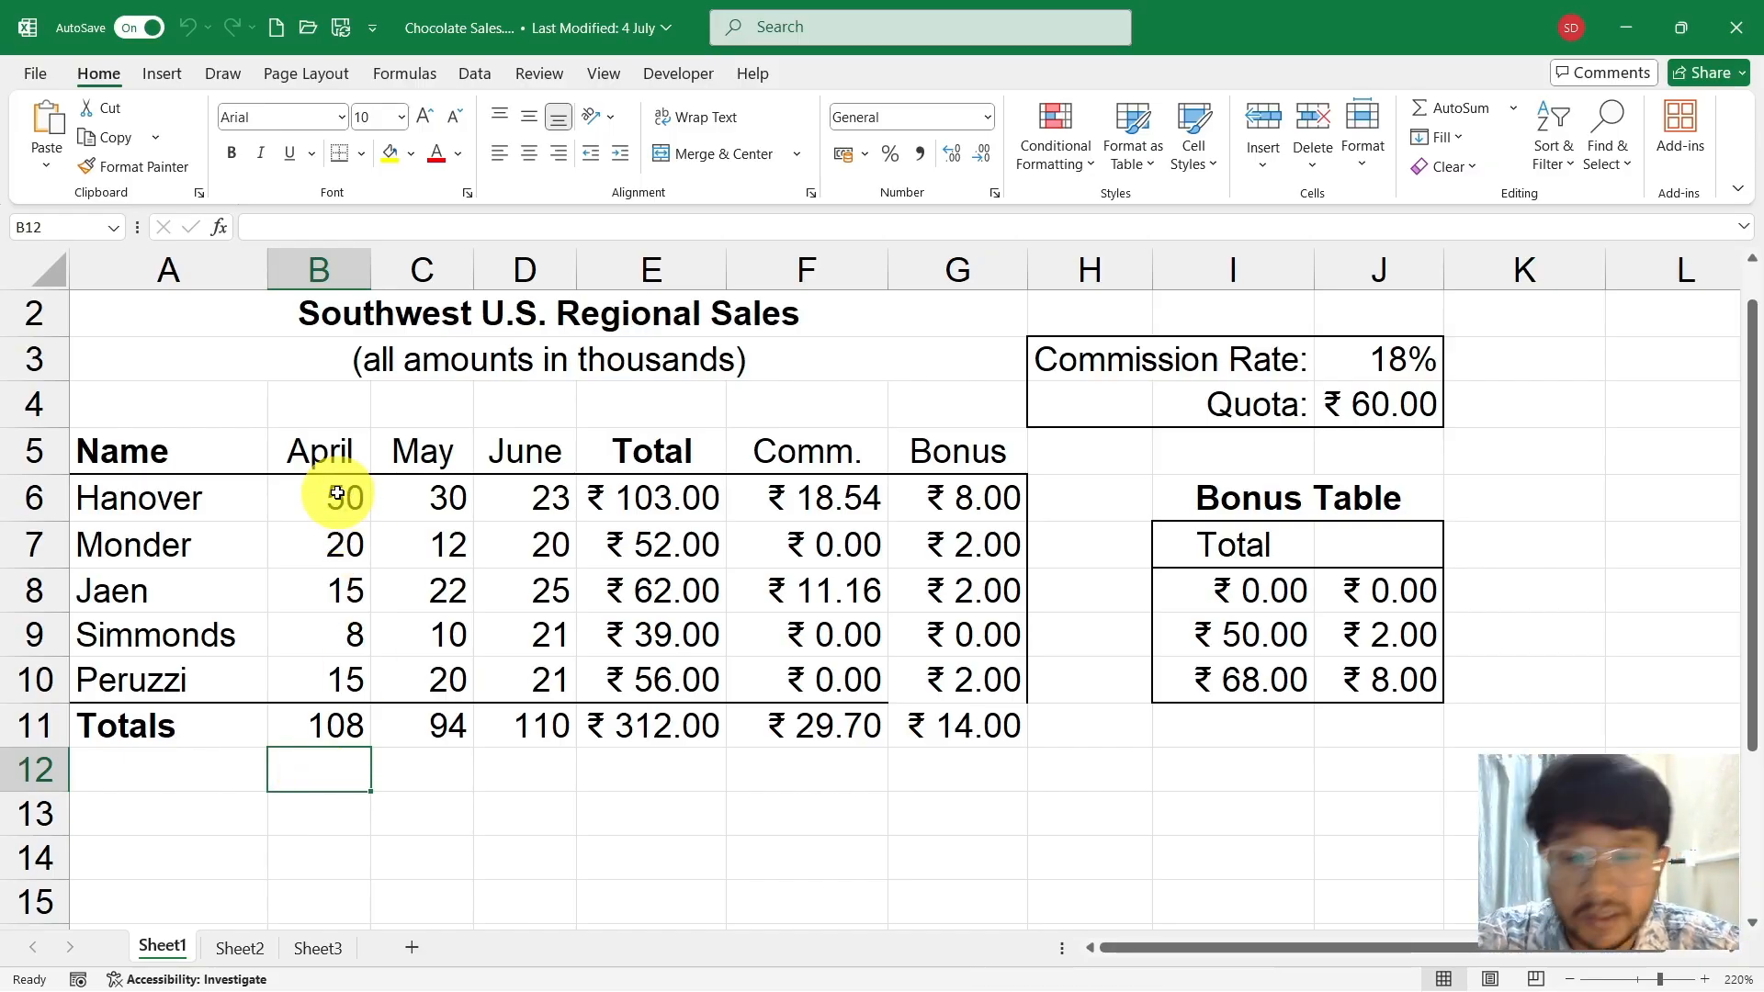
Add three worksheets, place them directly after Sheet1 in the order Sheet6, Sheet5, Sheet4, and return to Sheet1
click(414, 951)
click(409, 947)
click(488, 946)
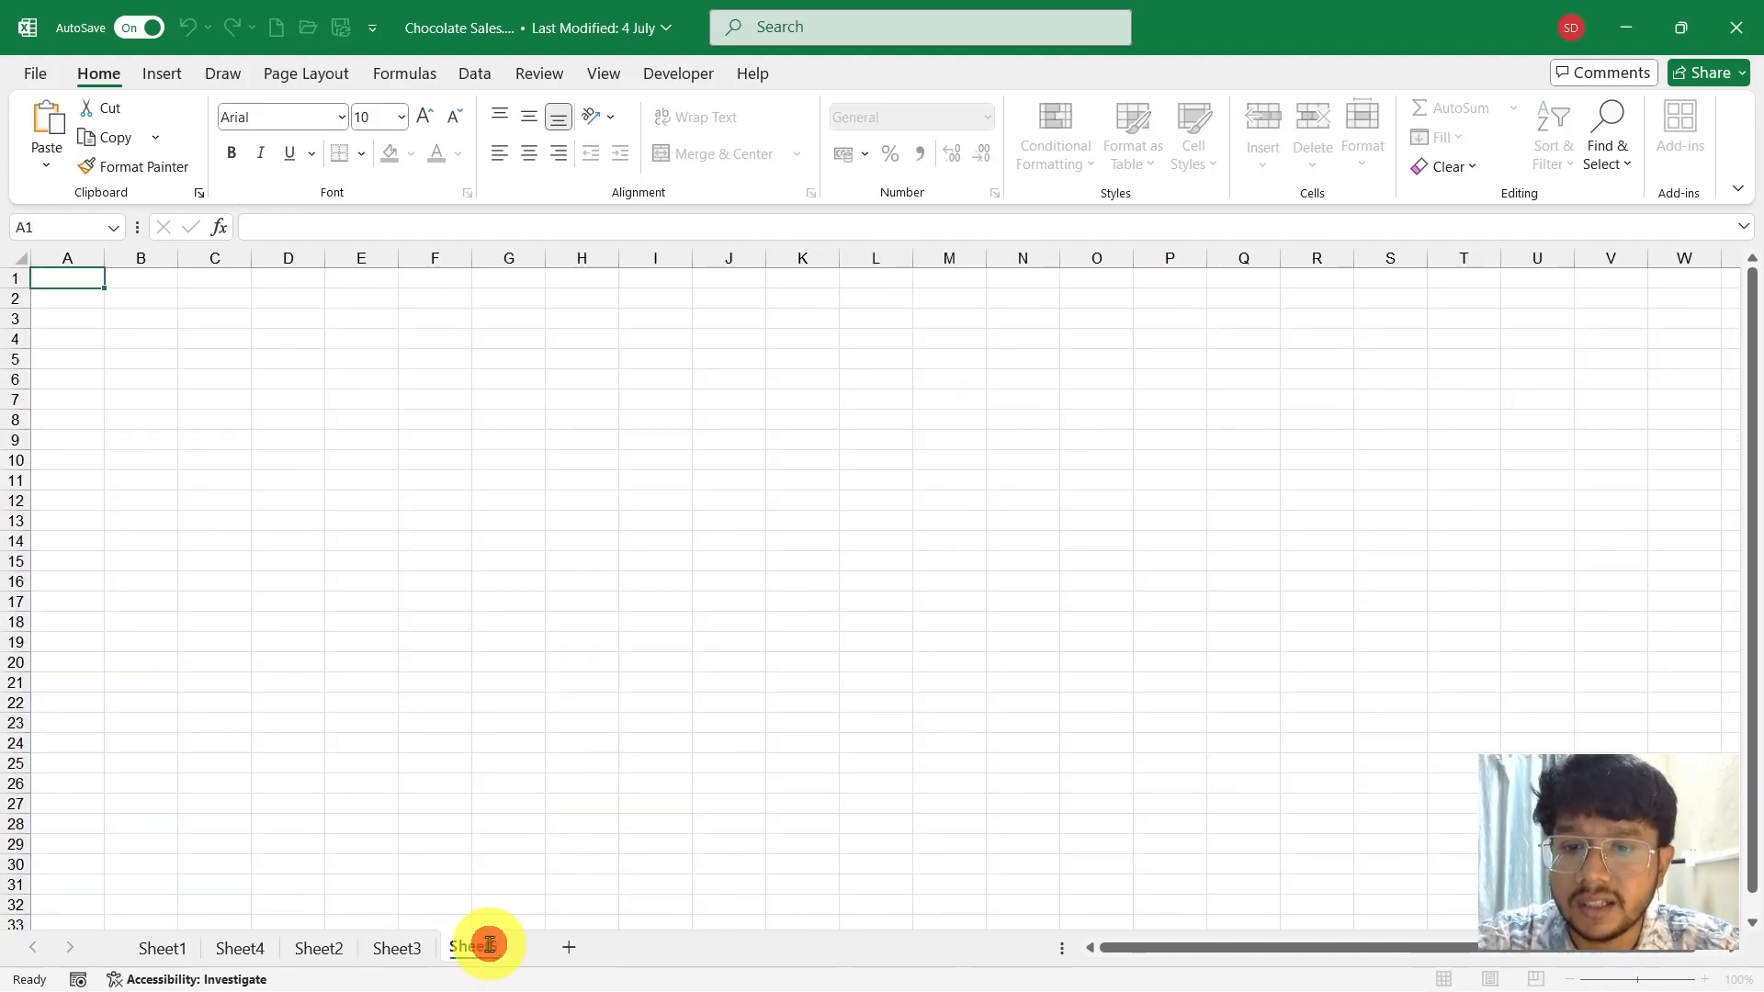
click(569, 946)
drag(540, 948, 245, 947)
drag(554, 956, 330, 945)
click(383, 955)
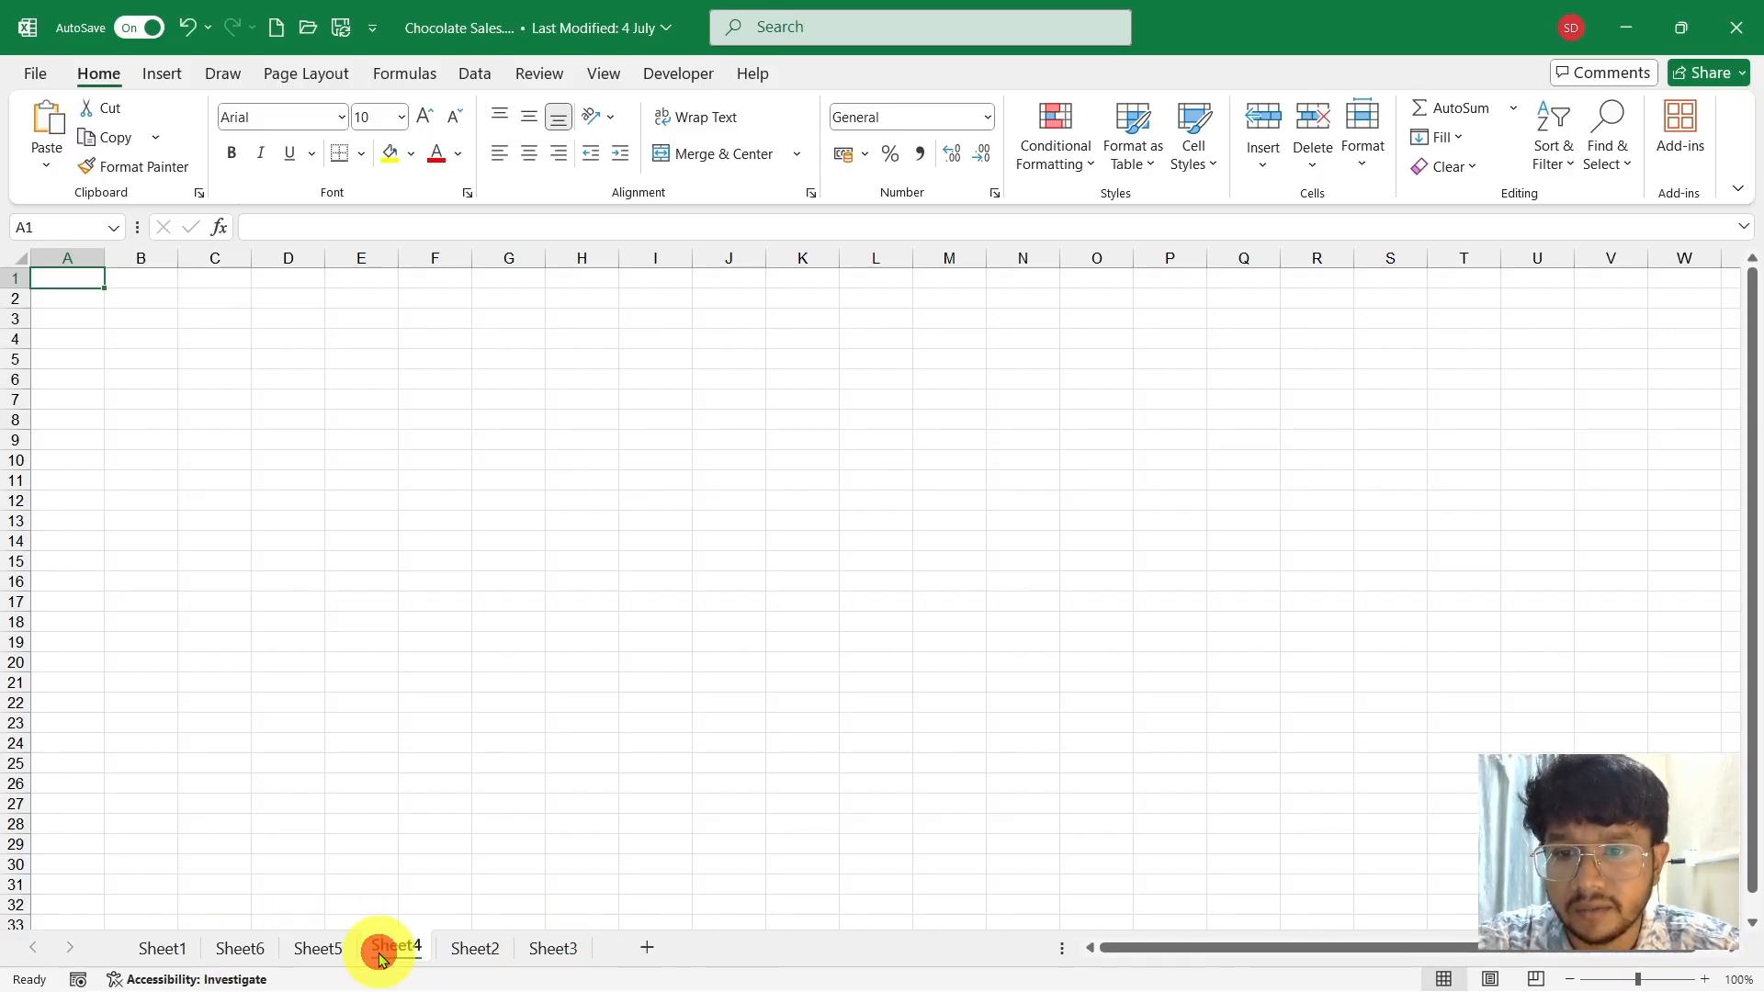
click(151, 947)
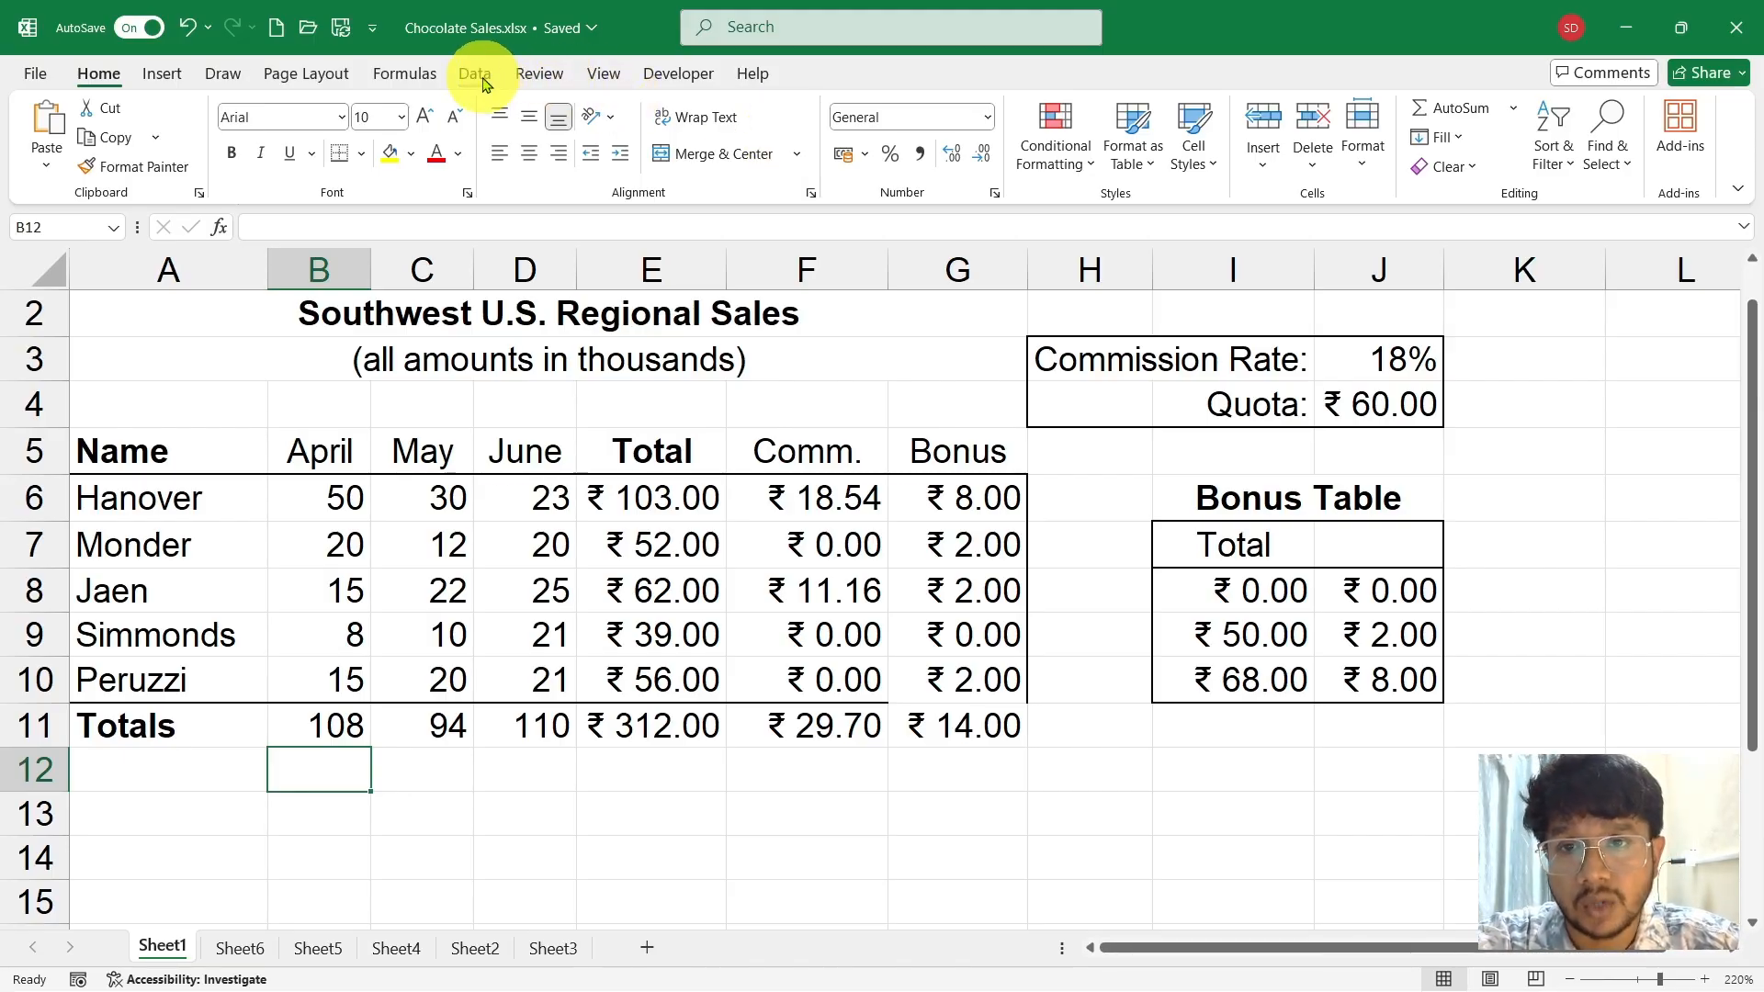
click(599, 74)
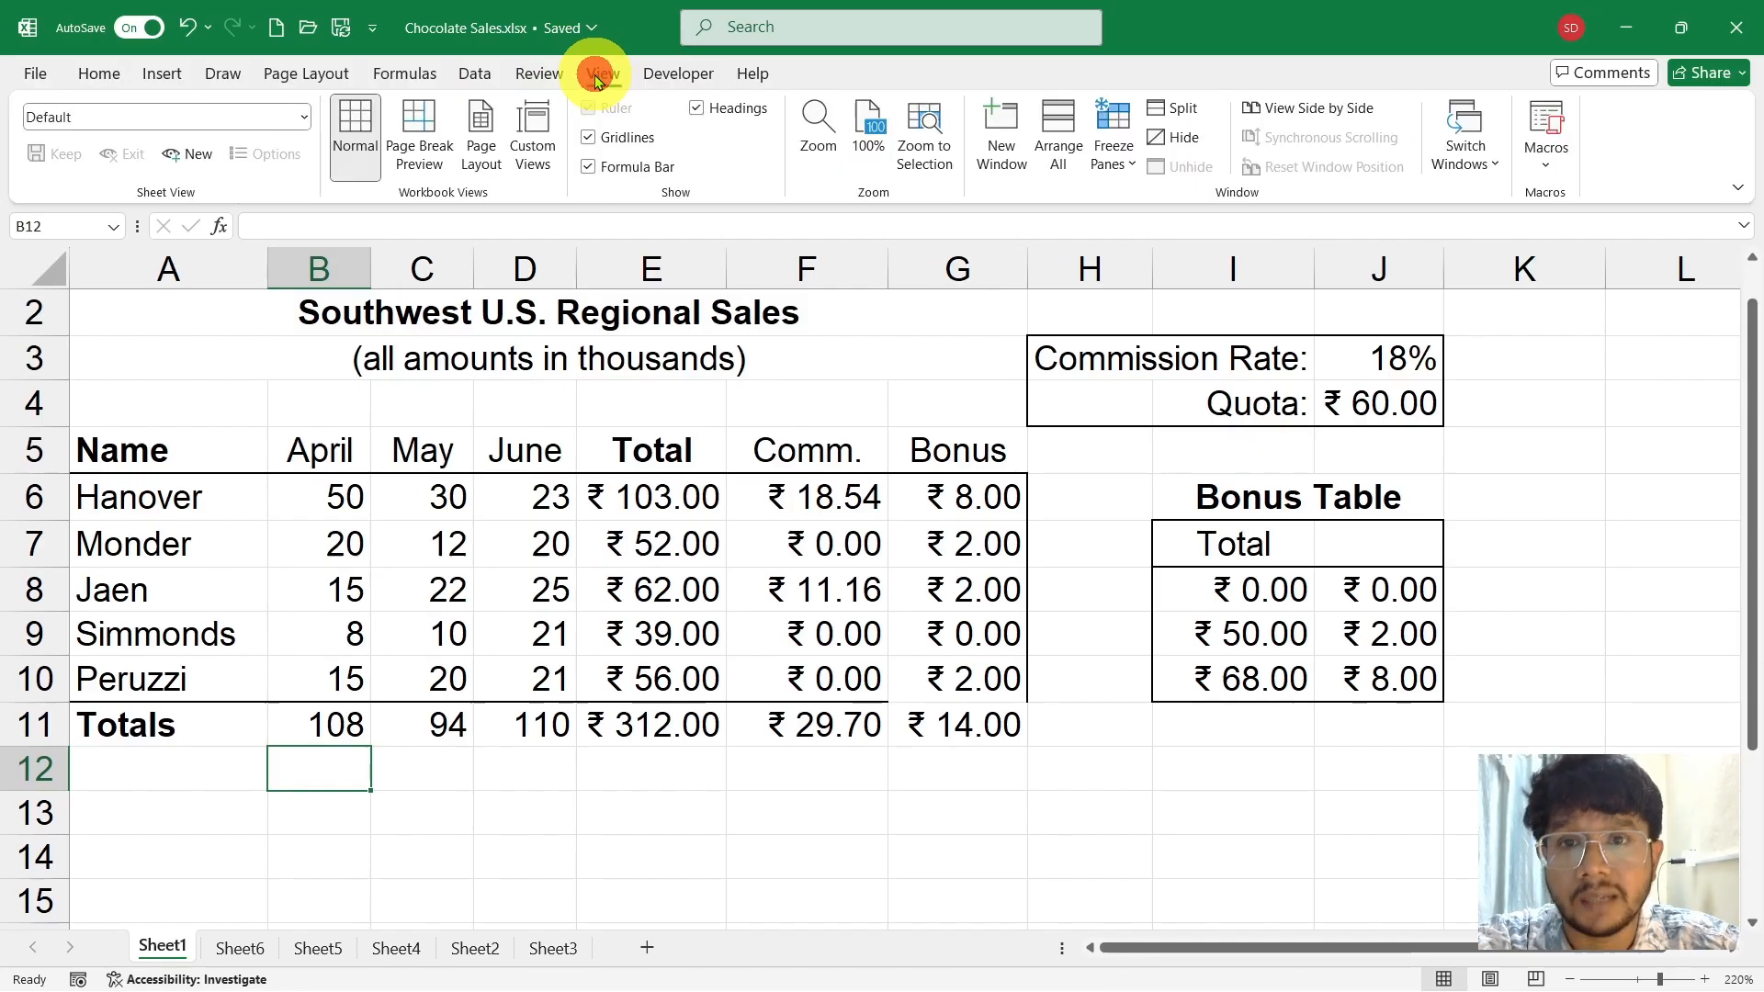
click(1468, 158)
click(1469, 200)
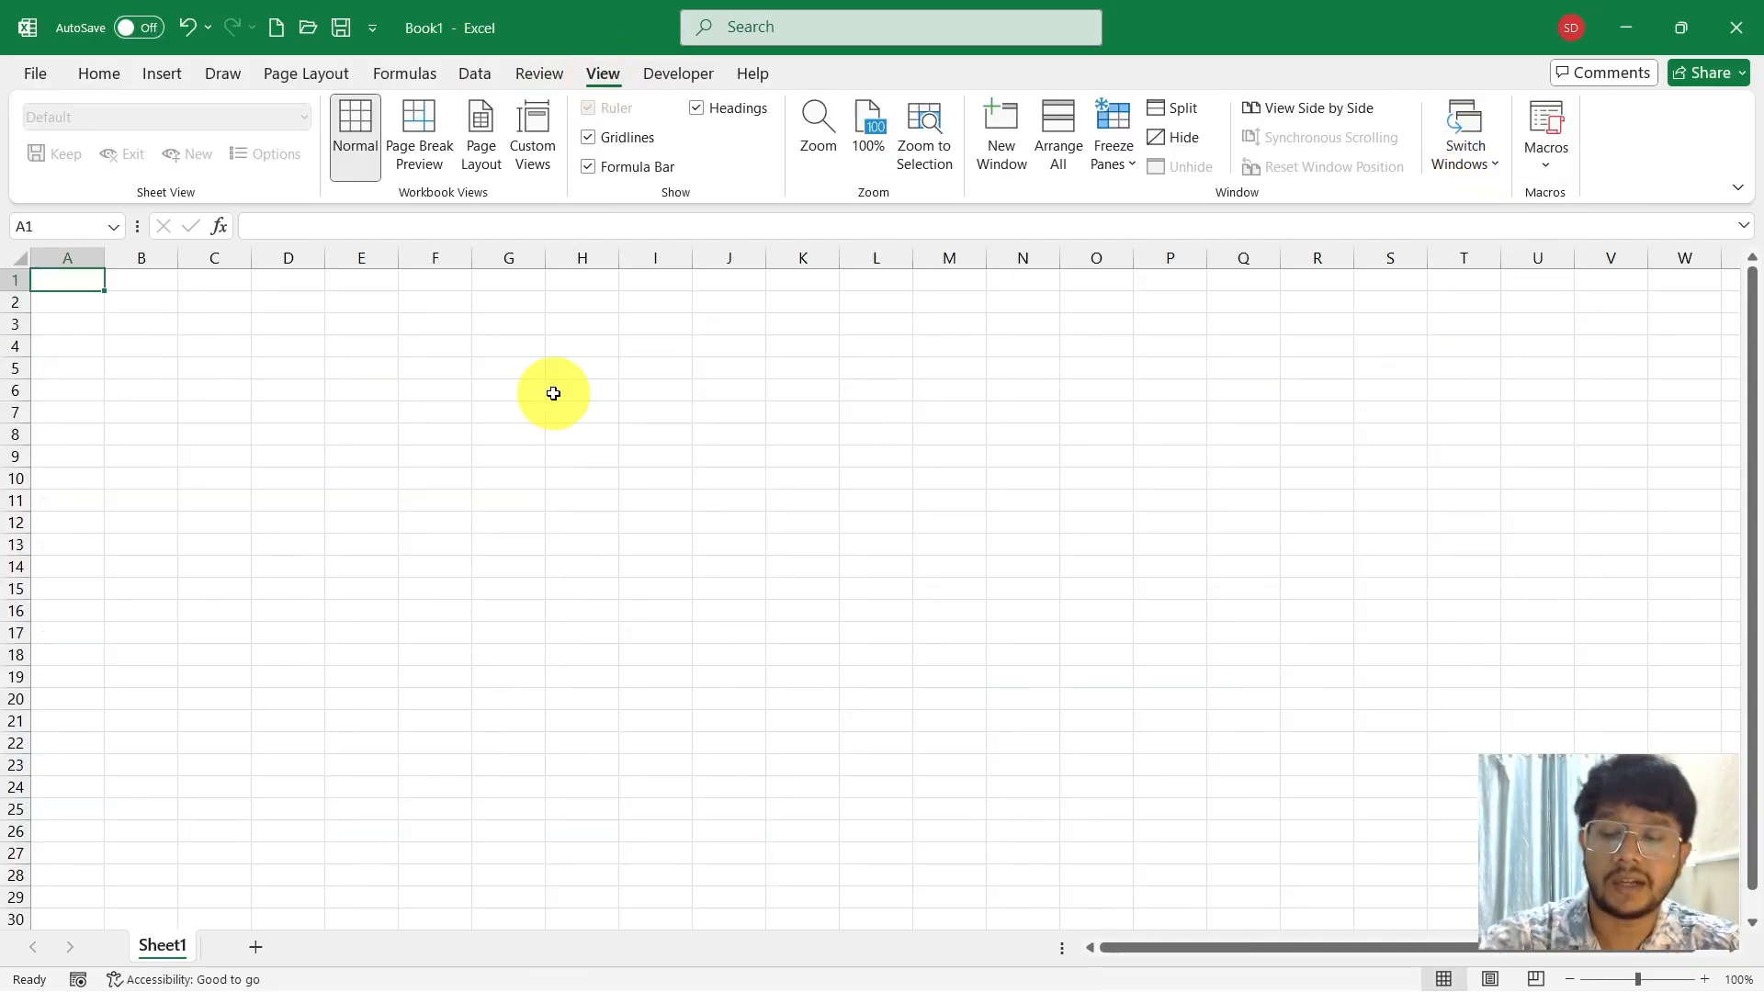
key(alt+Tab)
drag(150, 451, 475, 566)
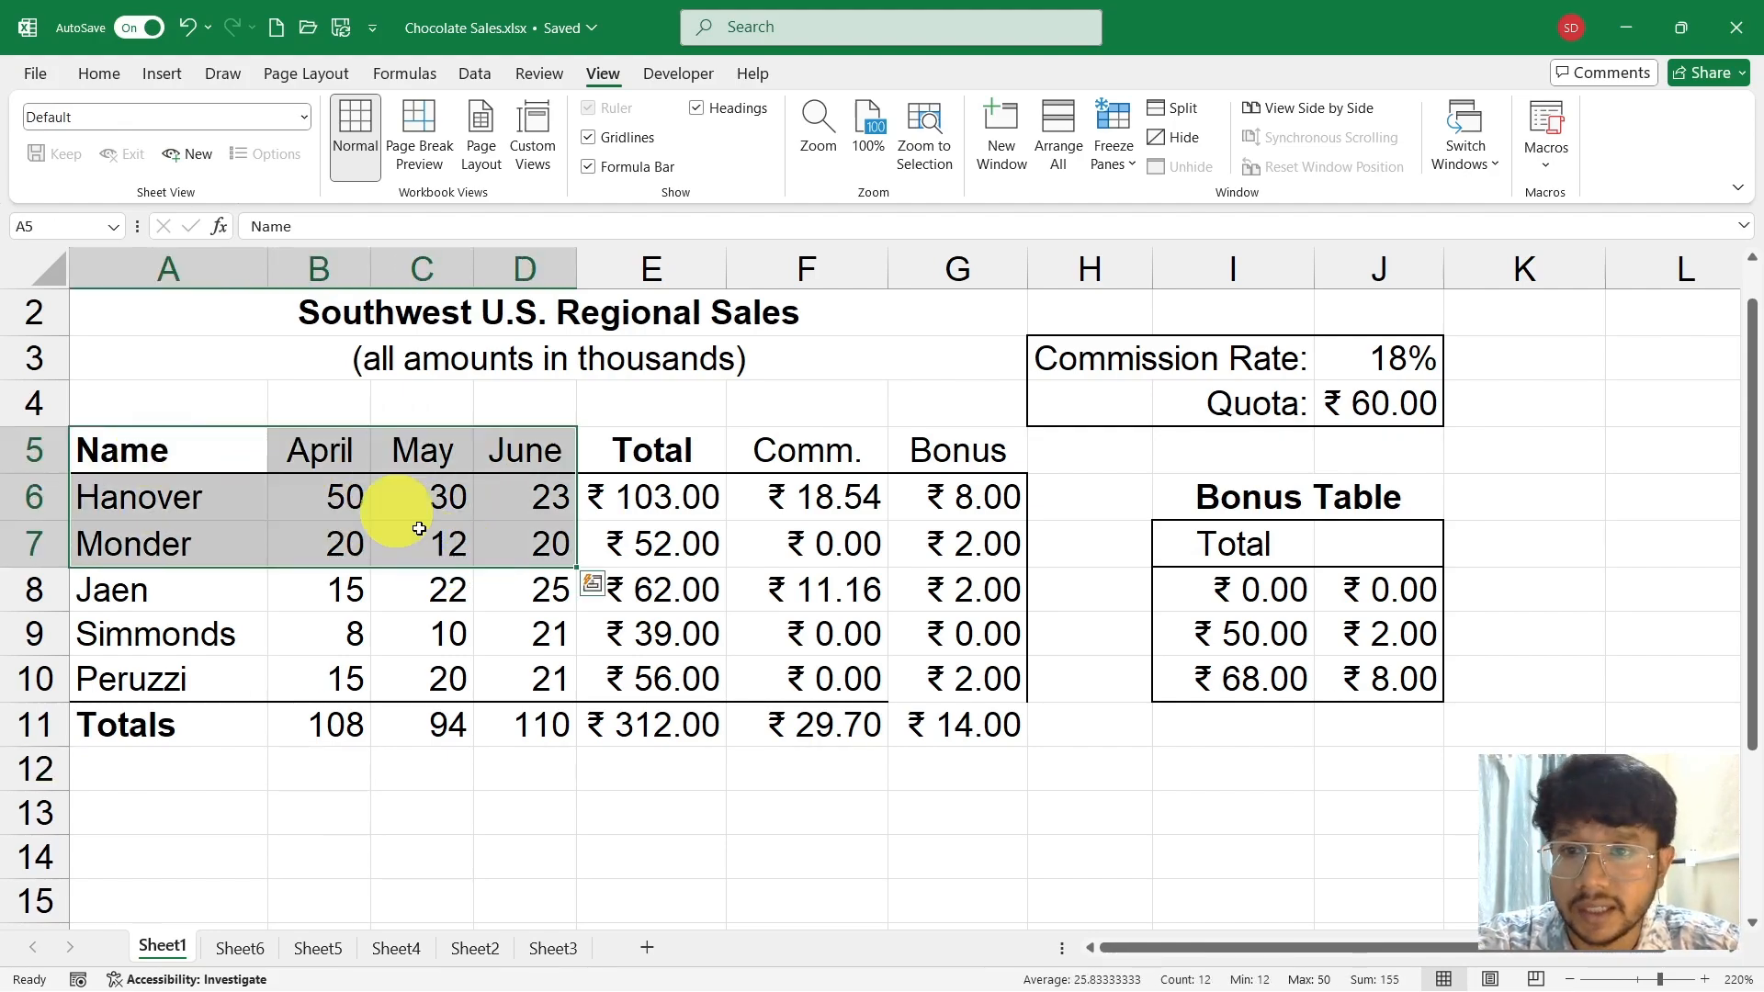
Copy the regional sales report with its commission and bonus tables (A2:J11) and switch to the Book1 workbook
drag(147, 303, 1233, 725)
key(ctrl+c)
click(1476, 109)
click(1497, 199)
Add three worksheets to Book1 and group Sheet1 through Sheet4
click(258, 944)
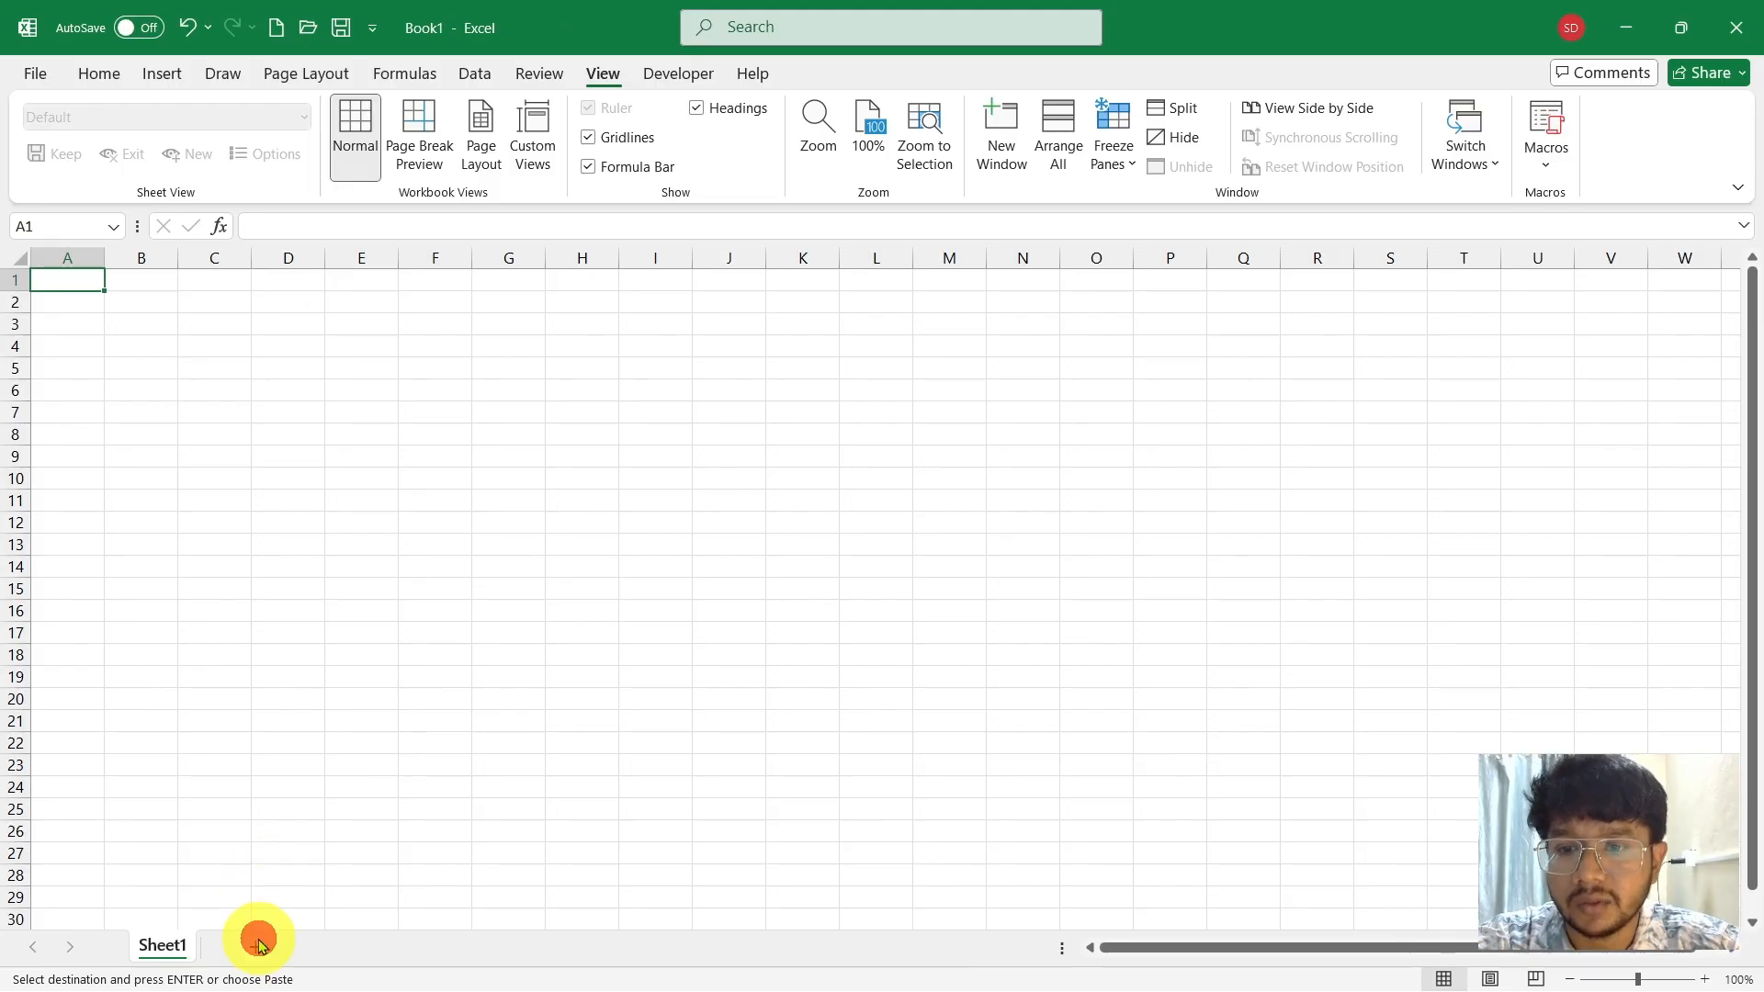
click(335, 945)
click(409, 947)
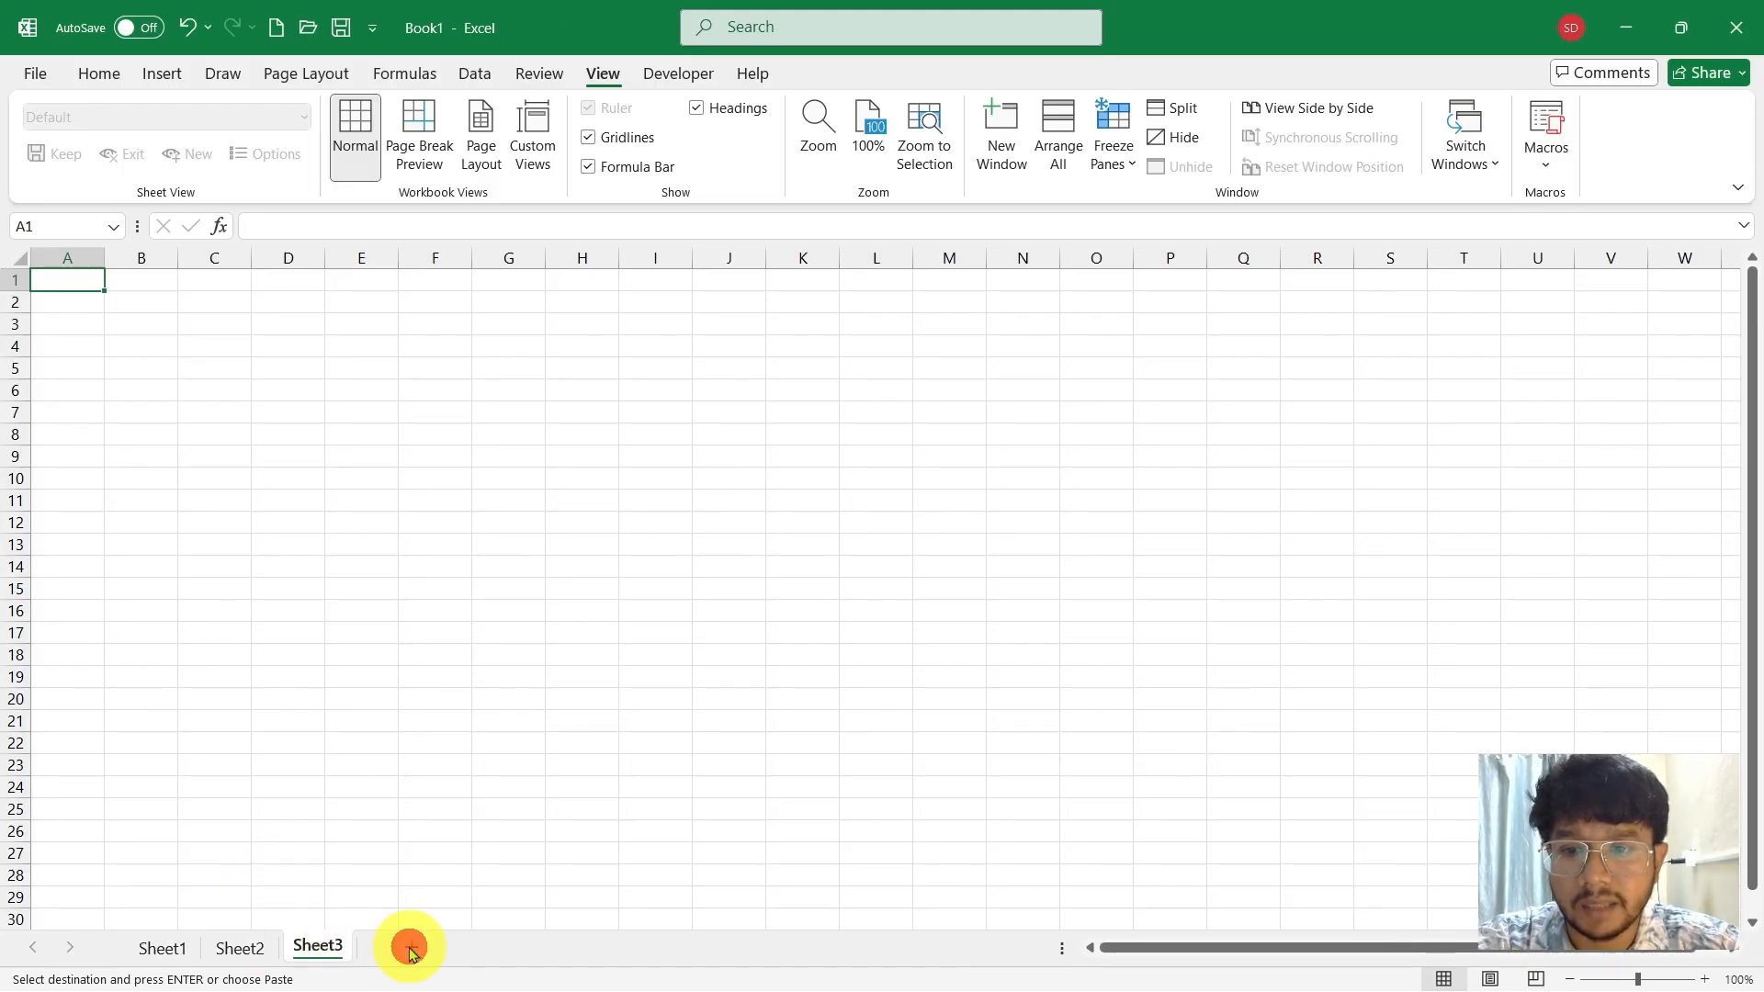
click(163, 946)
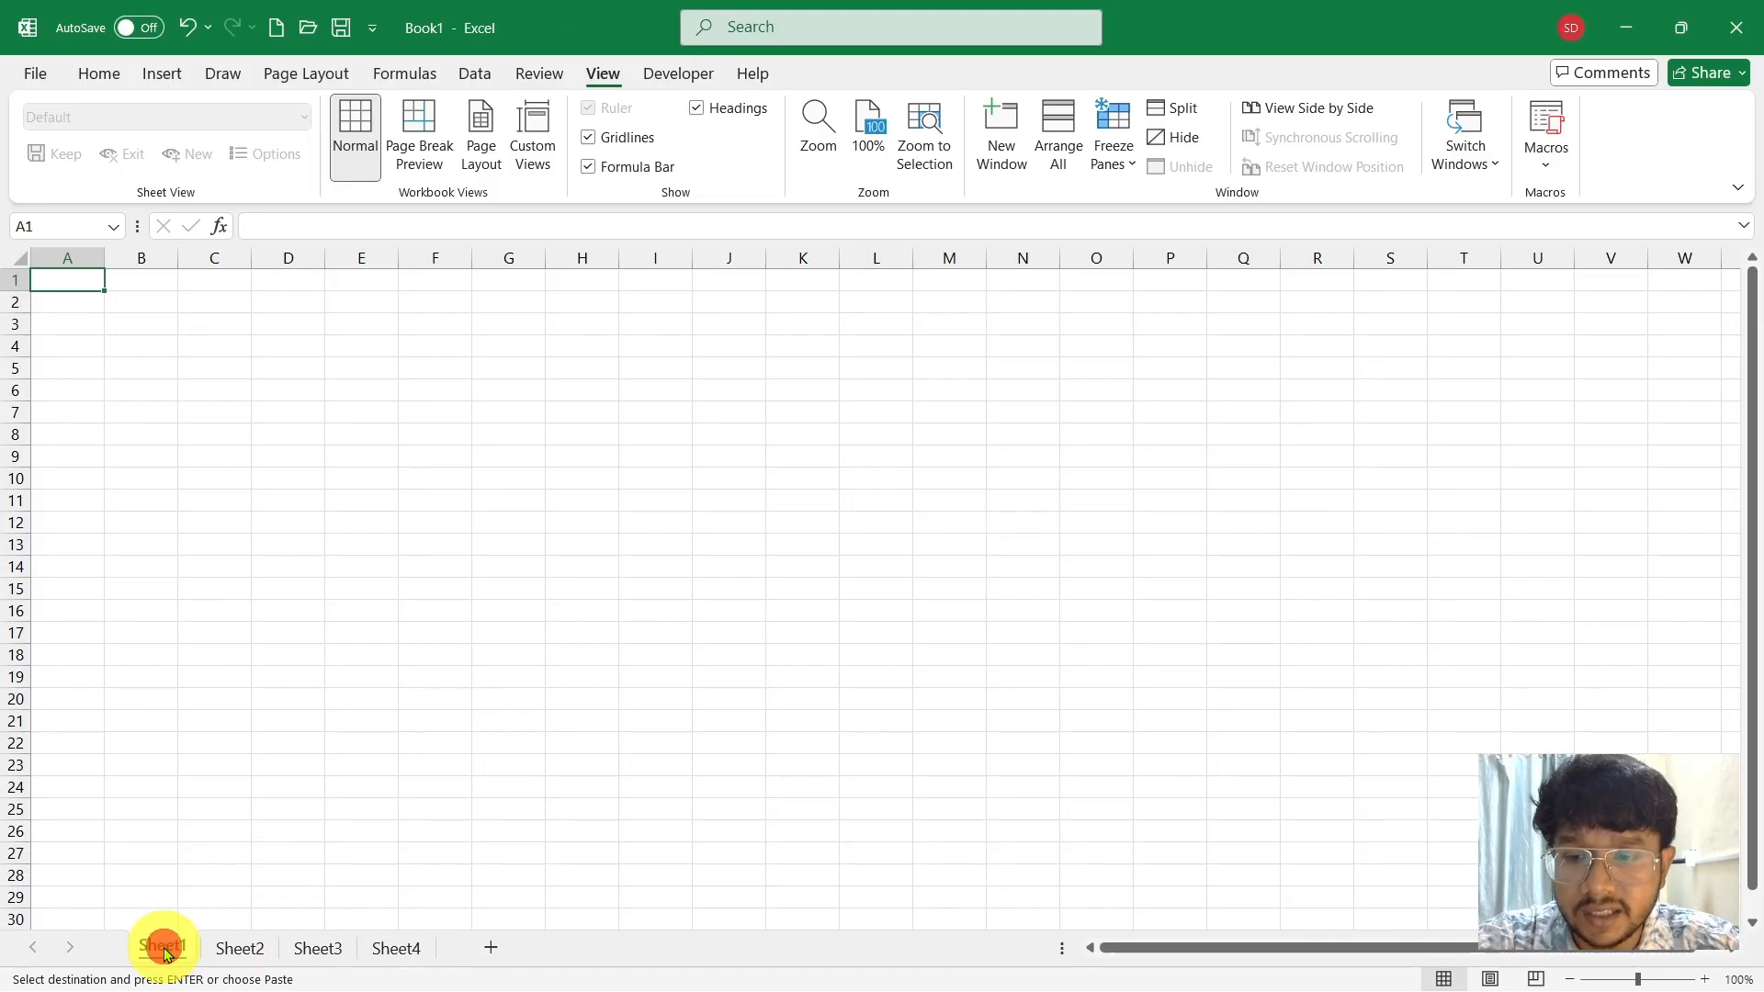
shift+click(404, 950)
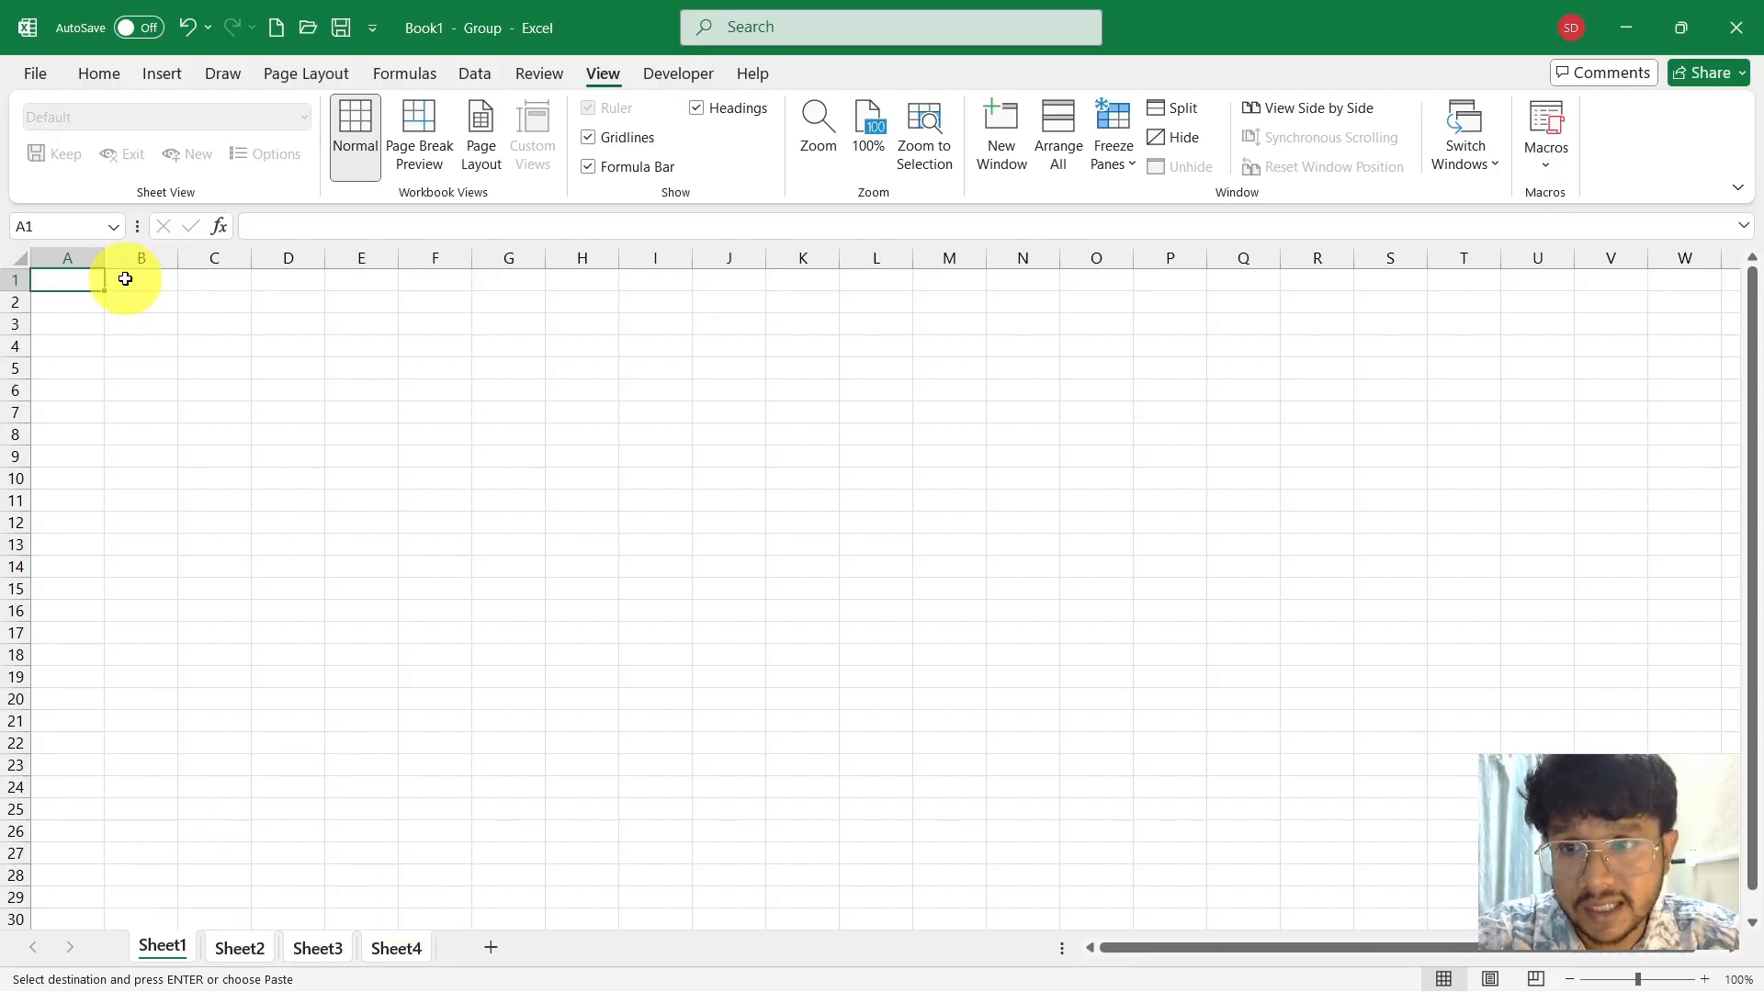
Paste the copied sales report as values starting at A1 in all grouped sheets
key(ctrl+v)
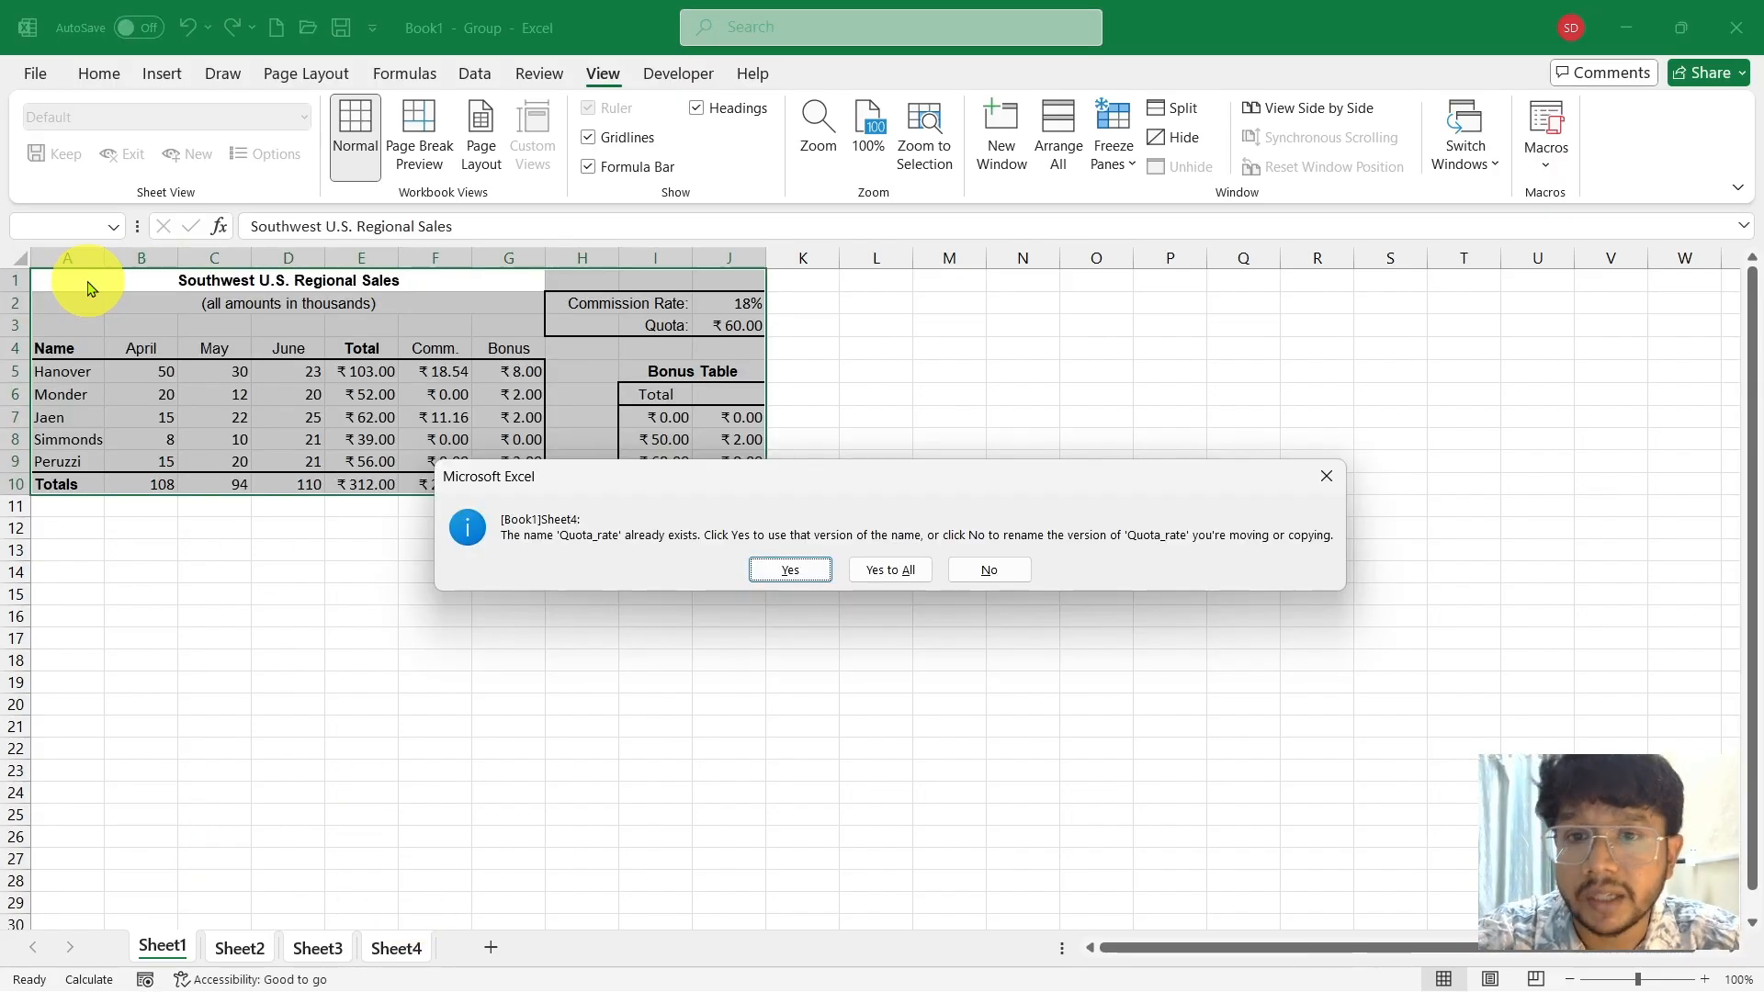
click(776, 570)
drag(95, 265, 723, 273)
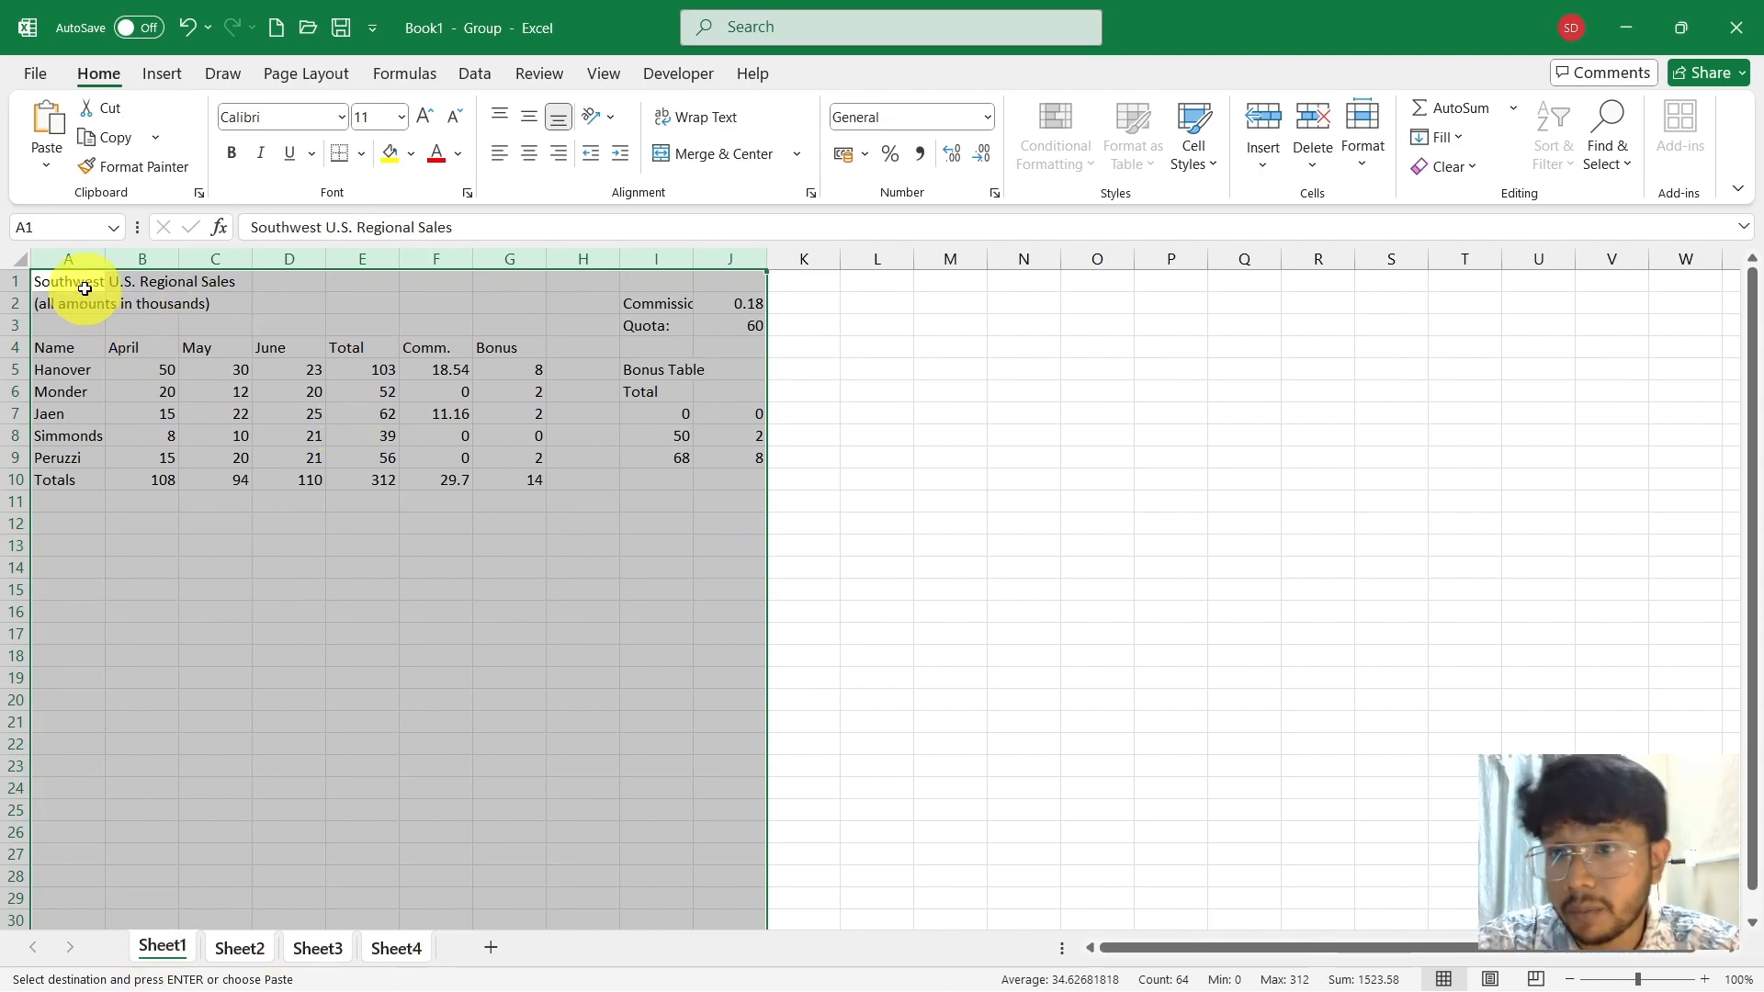
Apply all borders to the sales table A4:G10 on the grouped sheets
drag(79, 347, 534, 482)
key(alt+h)
key(b)
key(a)
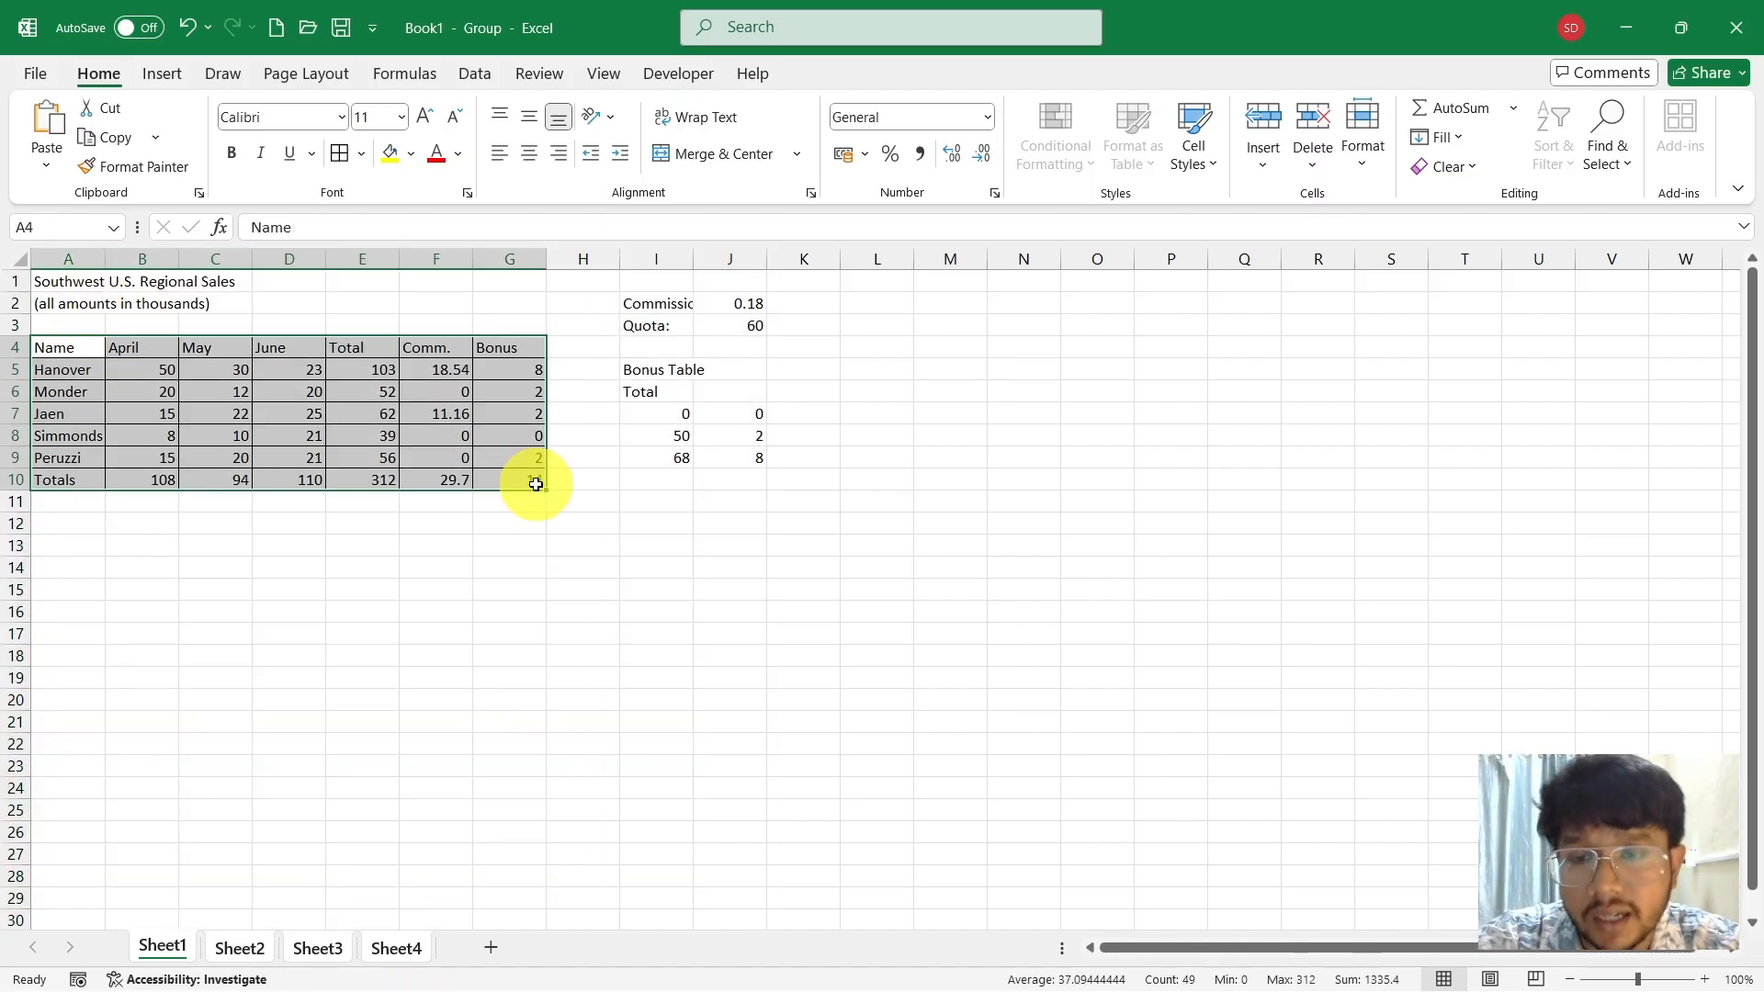
Merge and center the report title across A1:G1 on the grouped sheets
drag(92, 281, 502, 280)
key(alt+h)
key(m)
key(c)
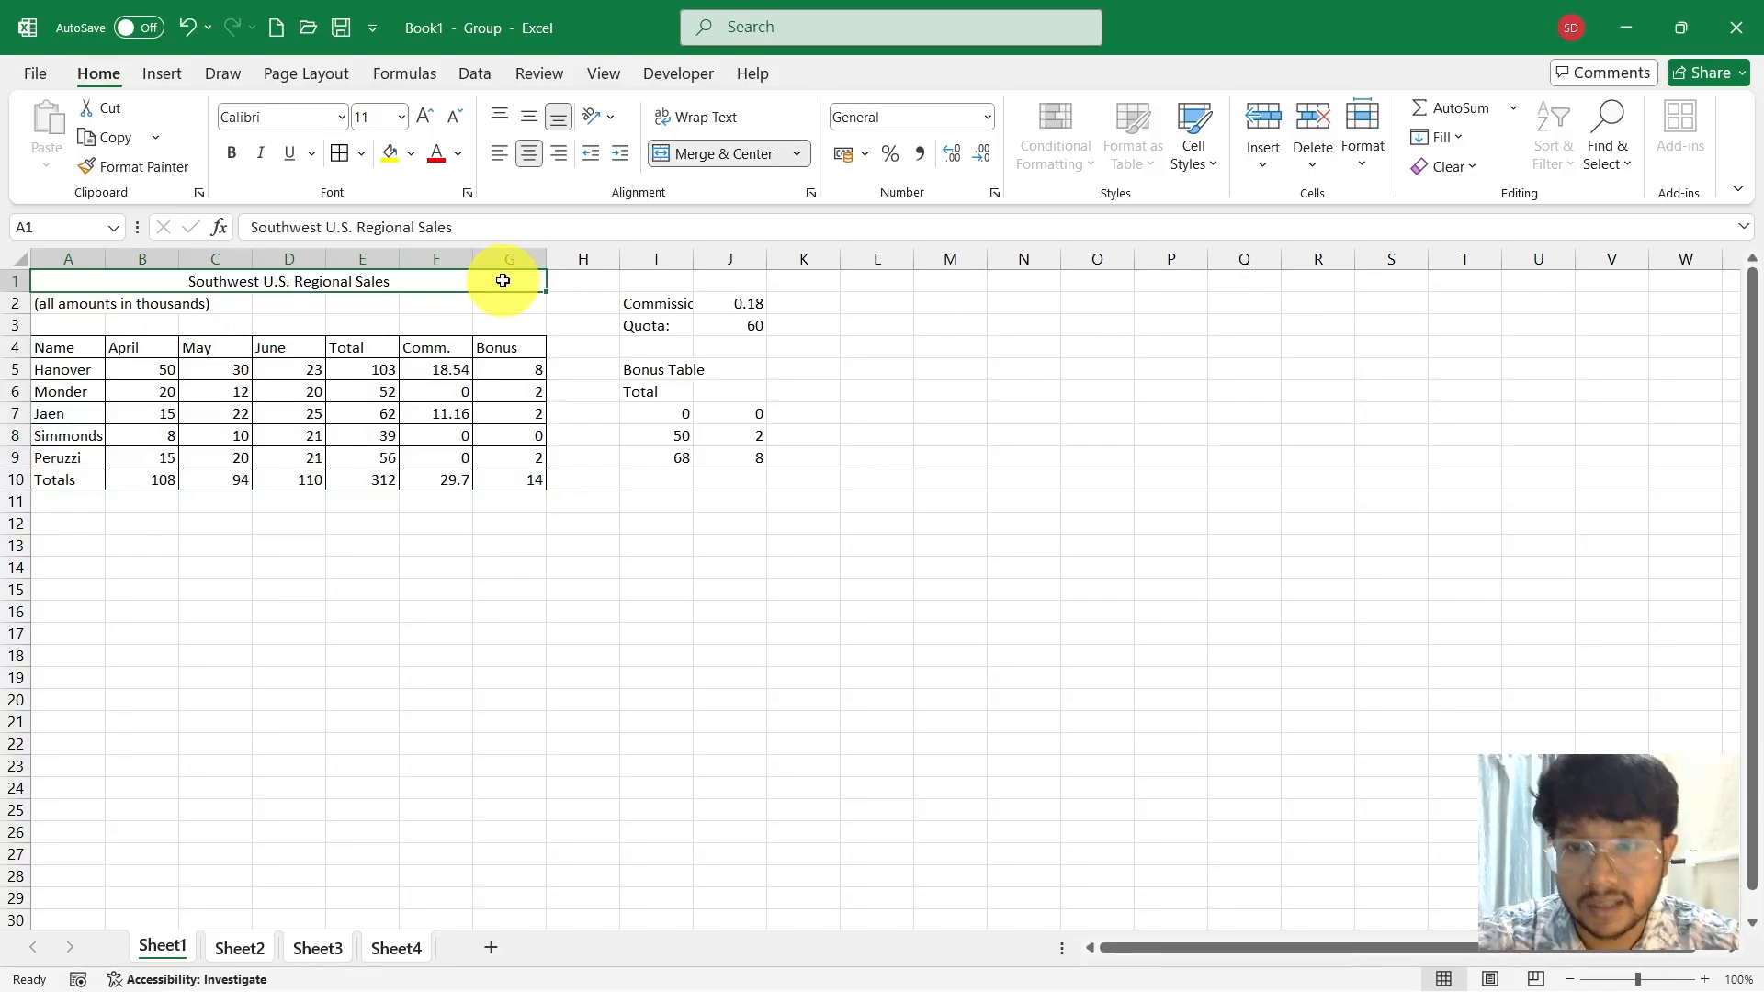
Merge and center the "(all amounts in thousands)" subtitle across A2:G2 on the grouped sheets
key(Down)
key(shift+Right)
key(shift+Right)
key(shift+Right)
key(shift+Right)
key(shift+Right)
key(shift+Right)
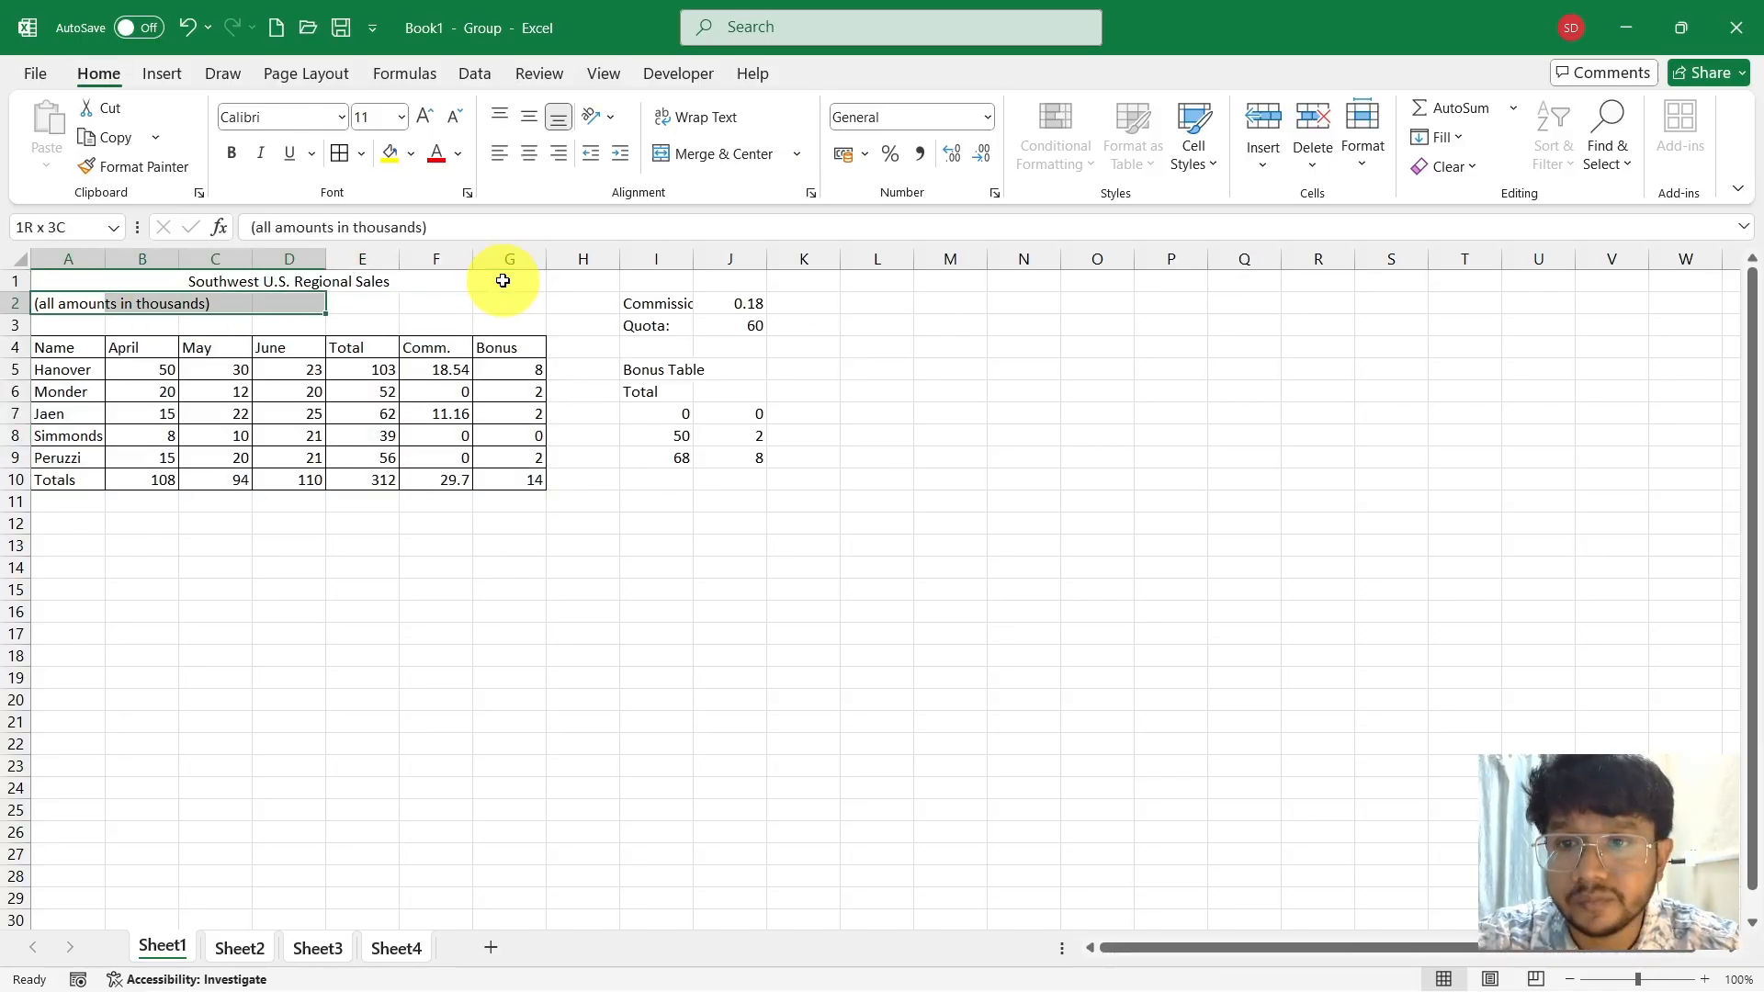
key(alt+h)
key(m)
key(c)
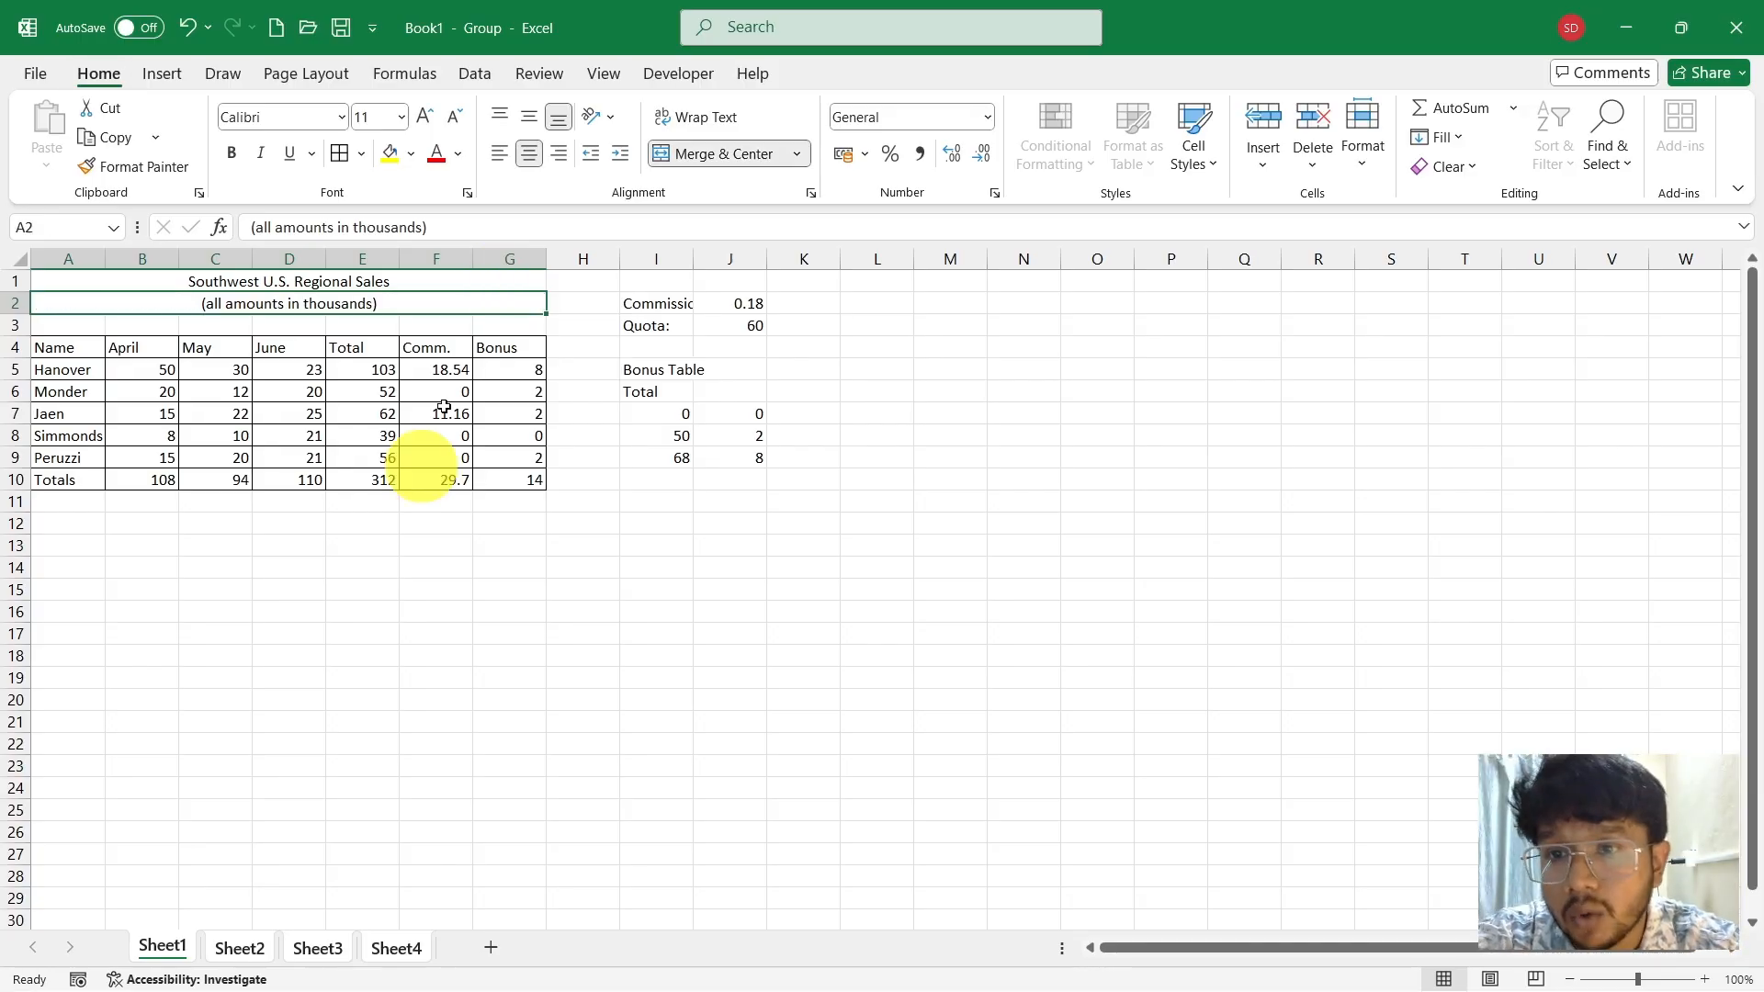
Review the formatted report on Sheet2, Sheet3 and Sheet4, and group Sheet1 through Sheet4 again
click(262, 947)
click(317, 946)
click(396, 947)
double_click(157, 946)
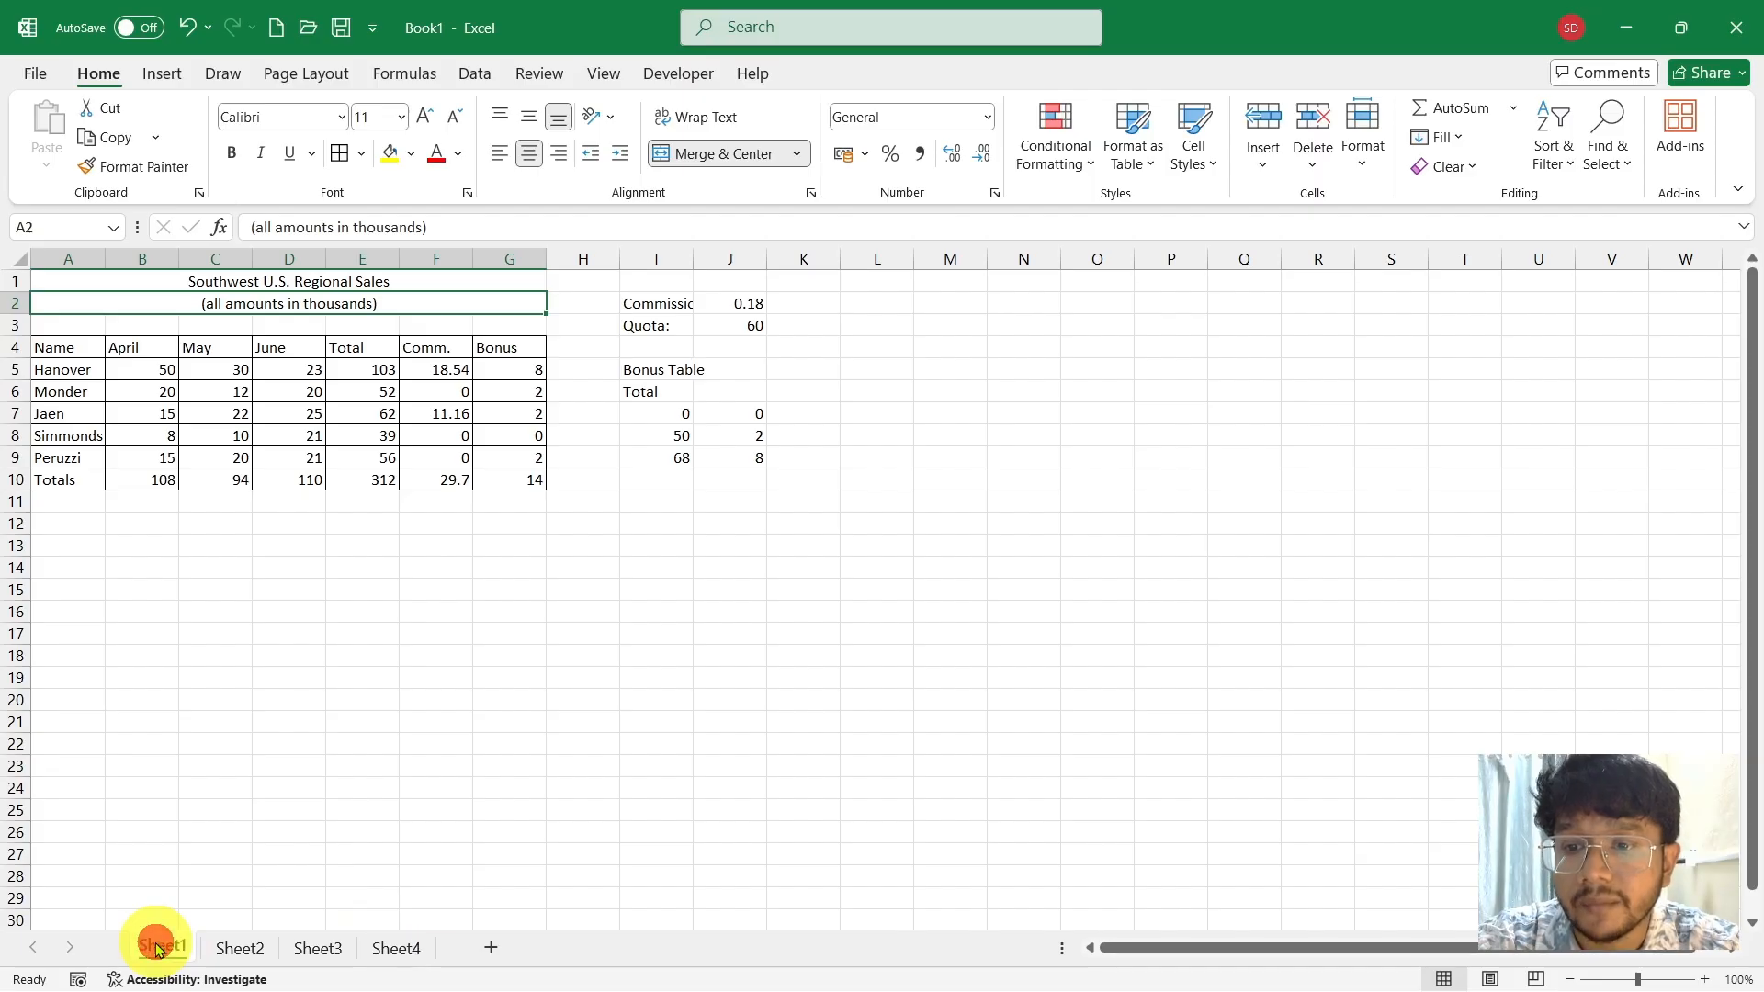
click(404, 948)
click(157, 946)
shift+click(412, 952)
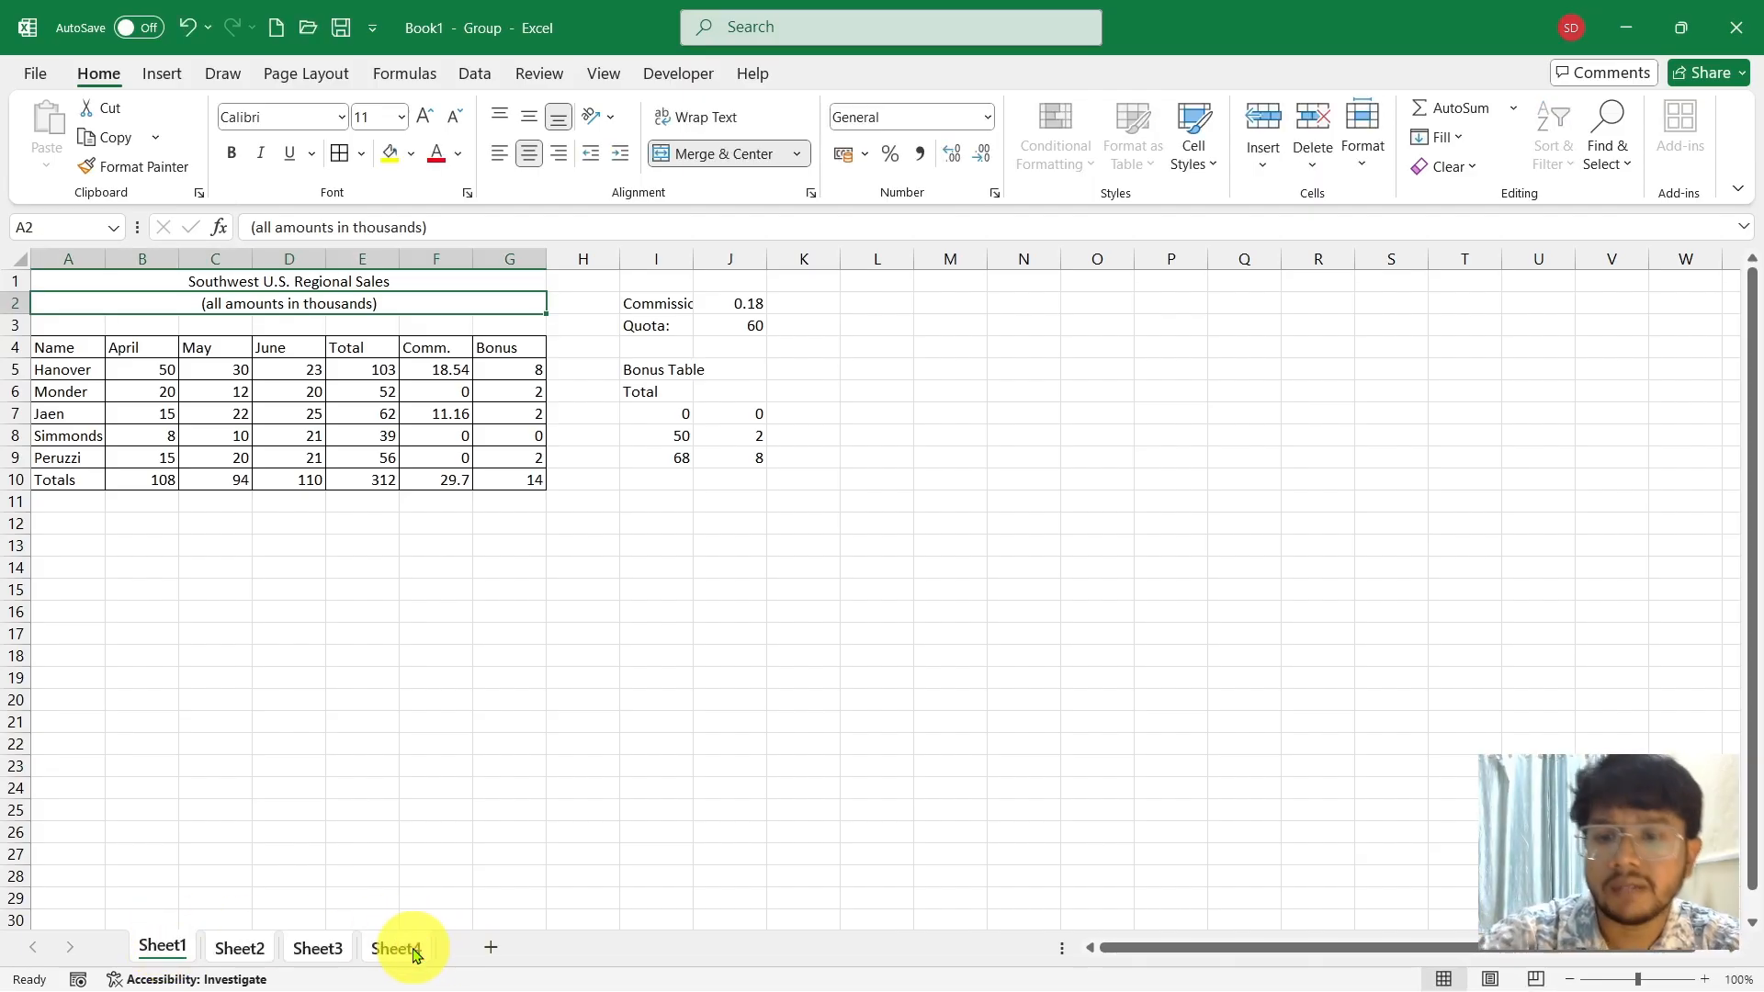
Clear the sales figures in B5:G9 and the totals in B10:G11 on all grouped sheets
drag(142, 366, 501, 467)
key(Delete)
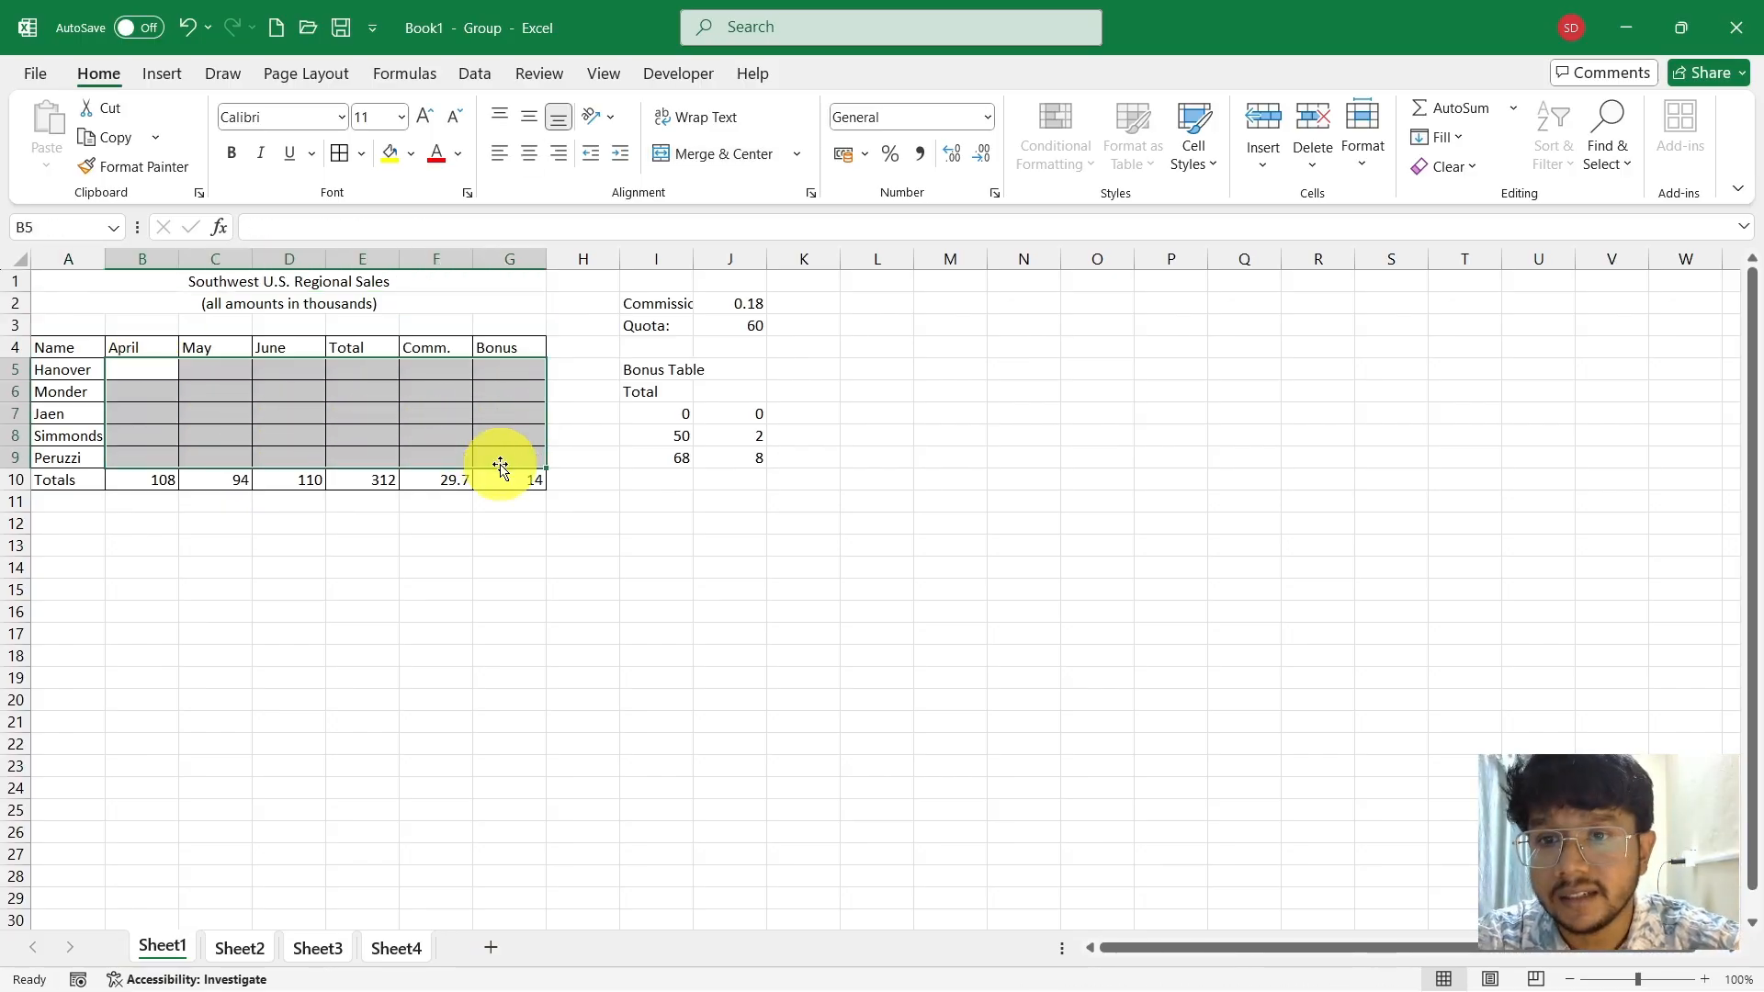
drag(163, 477, 519, 500)
key(Delete)
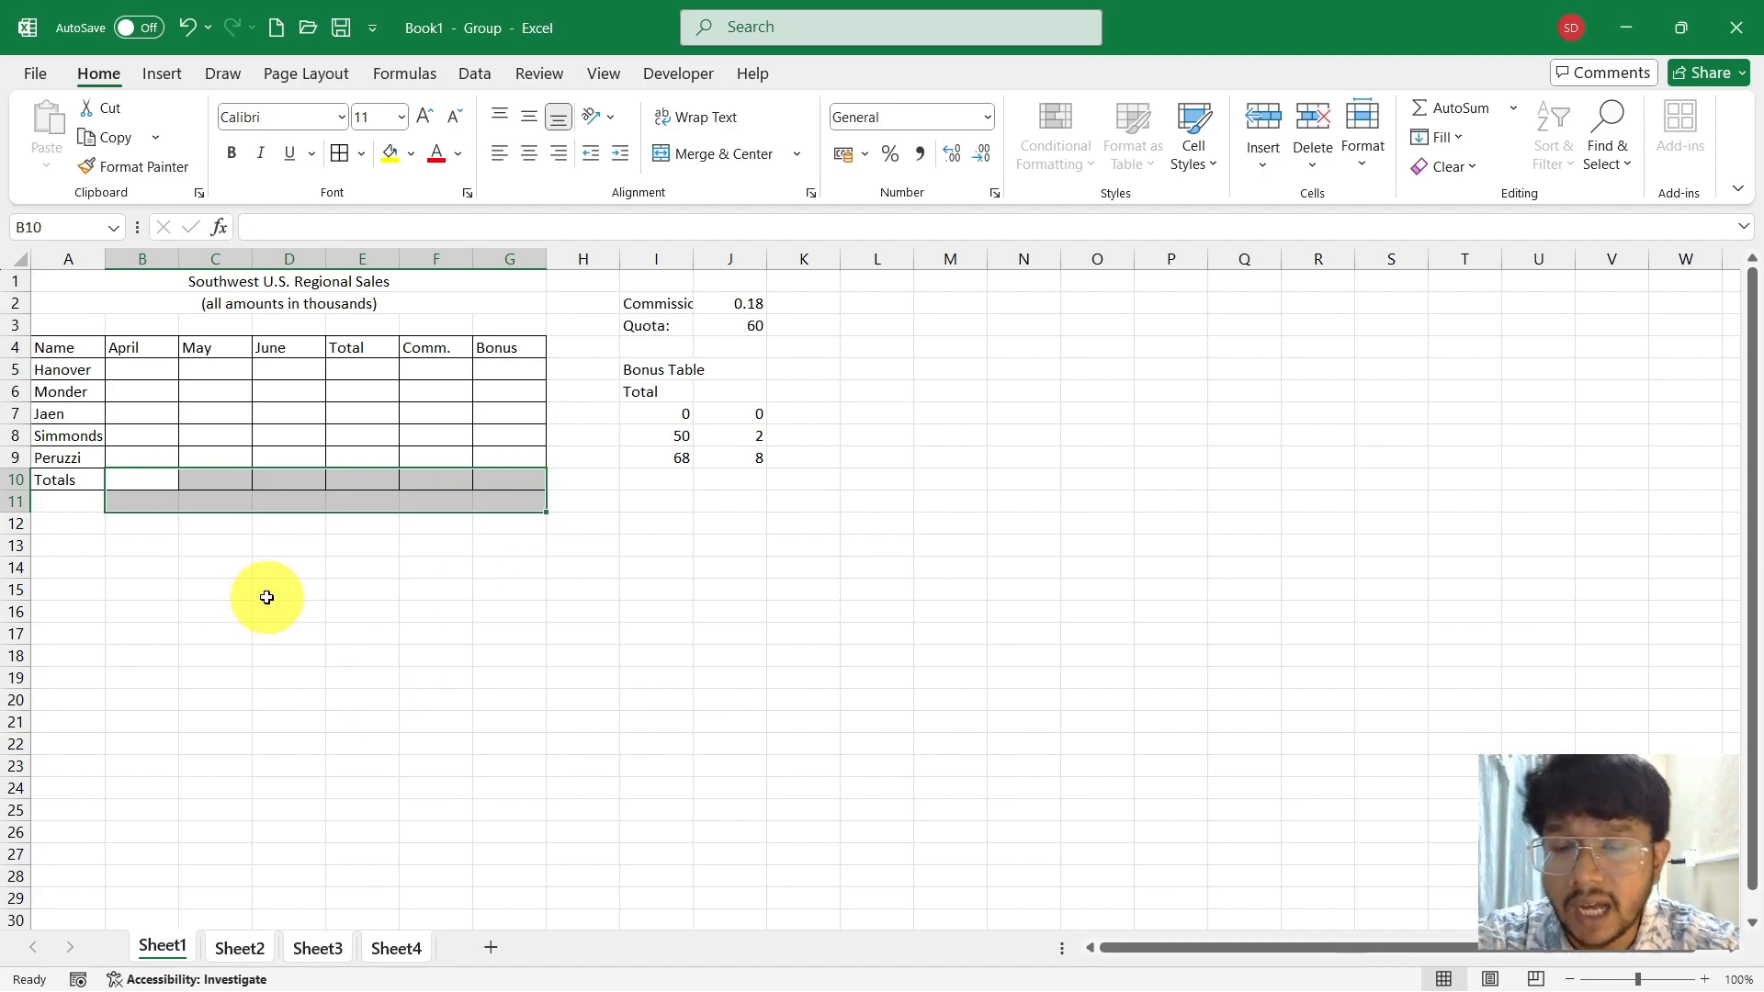
Examine the sales table on Sheet2, Sheet3 and Sheet4 to verify the figures were cleared on every sheet
click(245, 721)
click(241, 948)
click(317, 946)
click(409, 935)
click(158, 942)
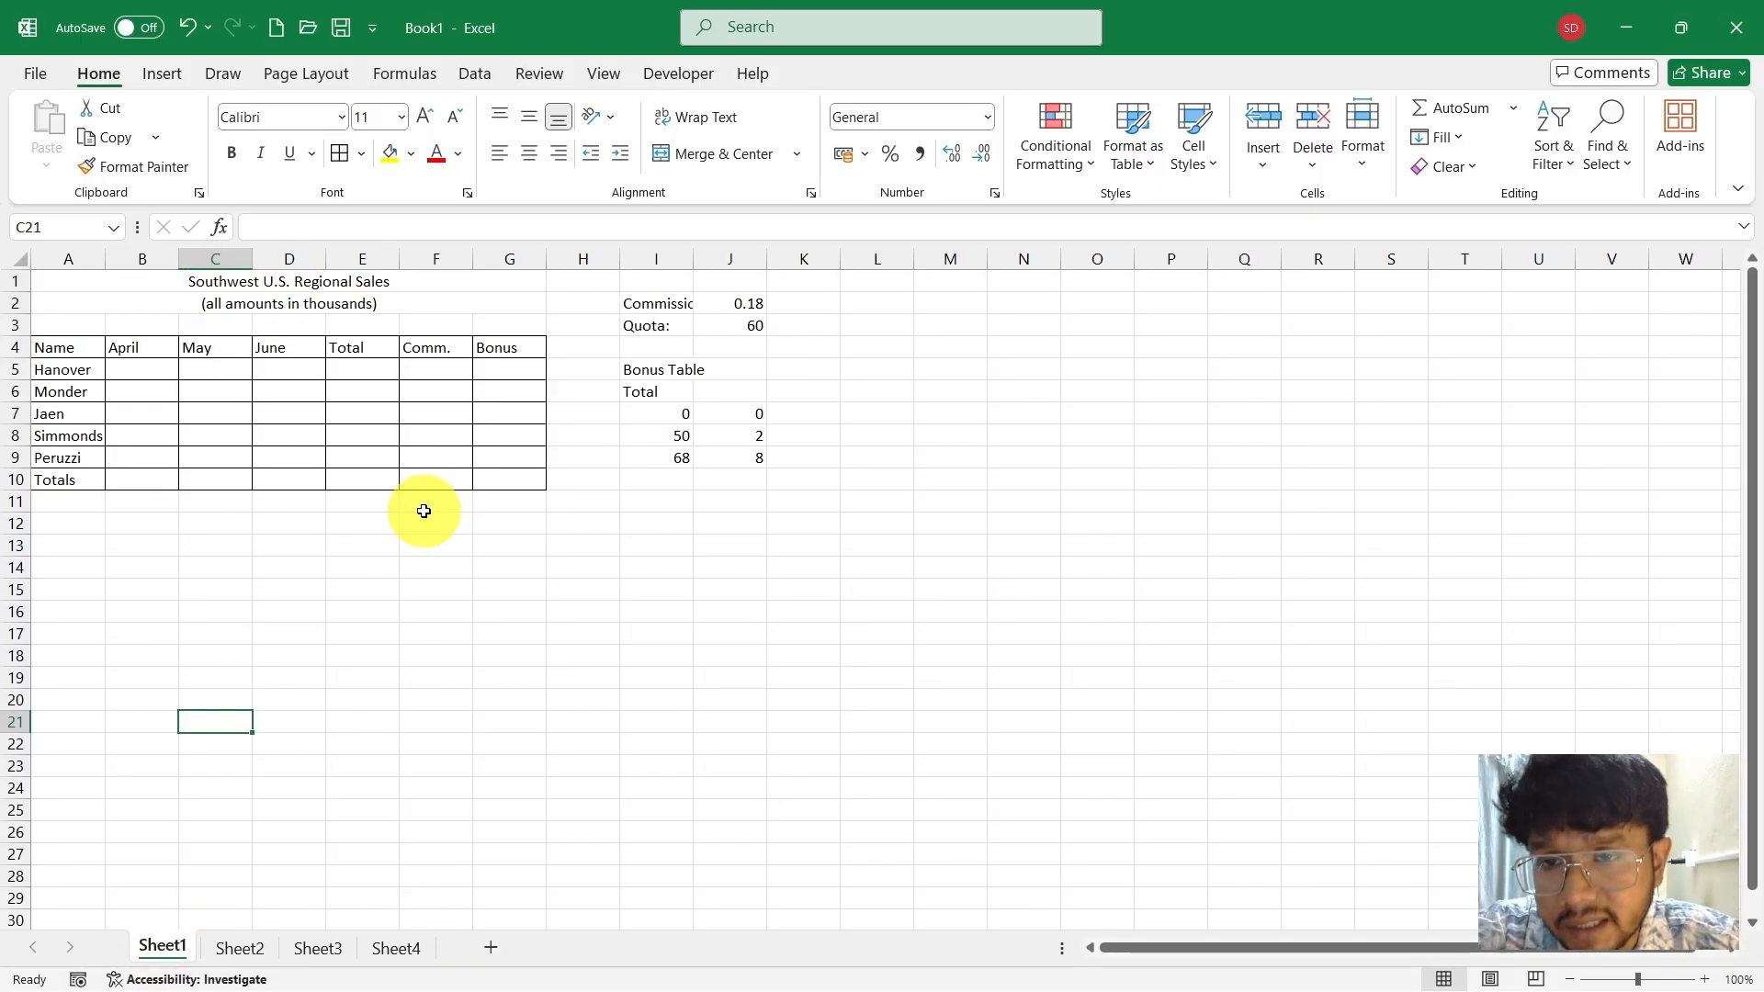
shift+click(395, 955)
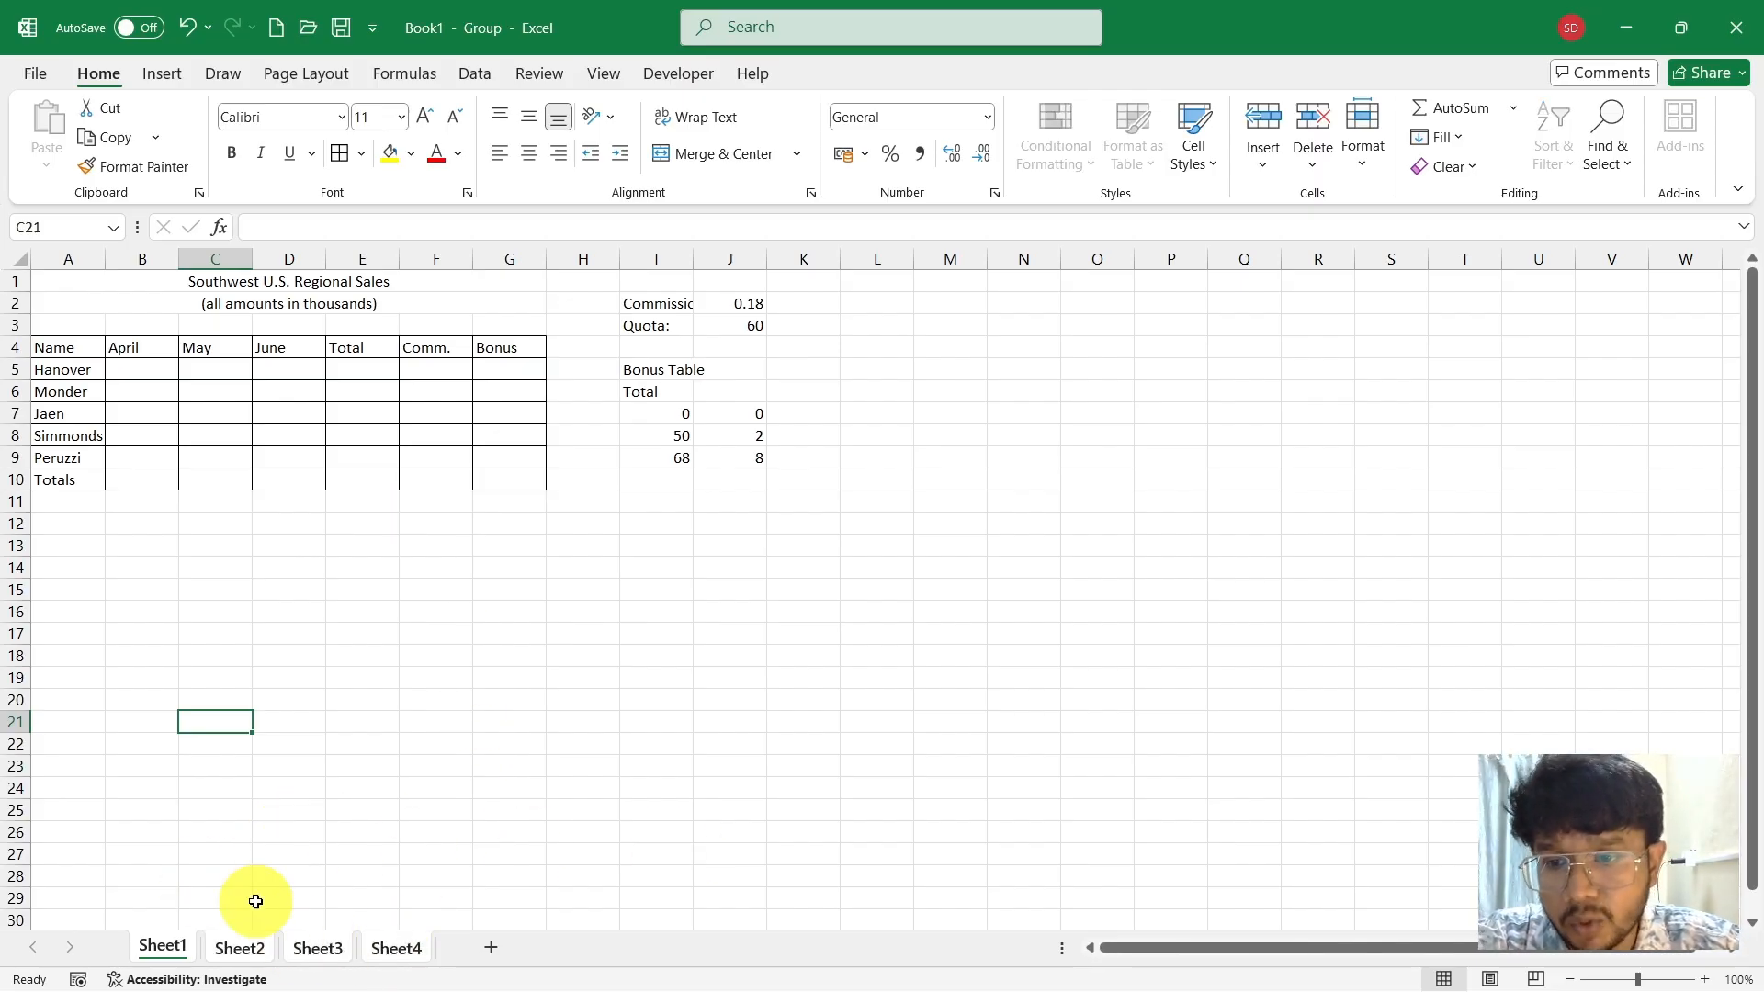
click(254, 948)
click(166, 946)
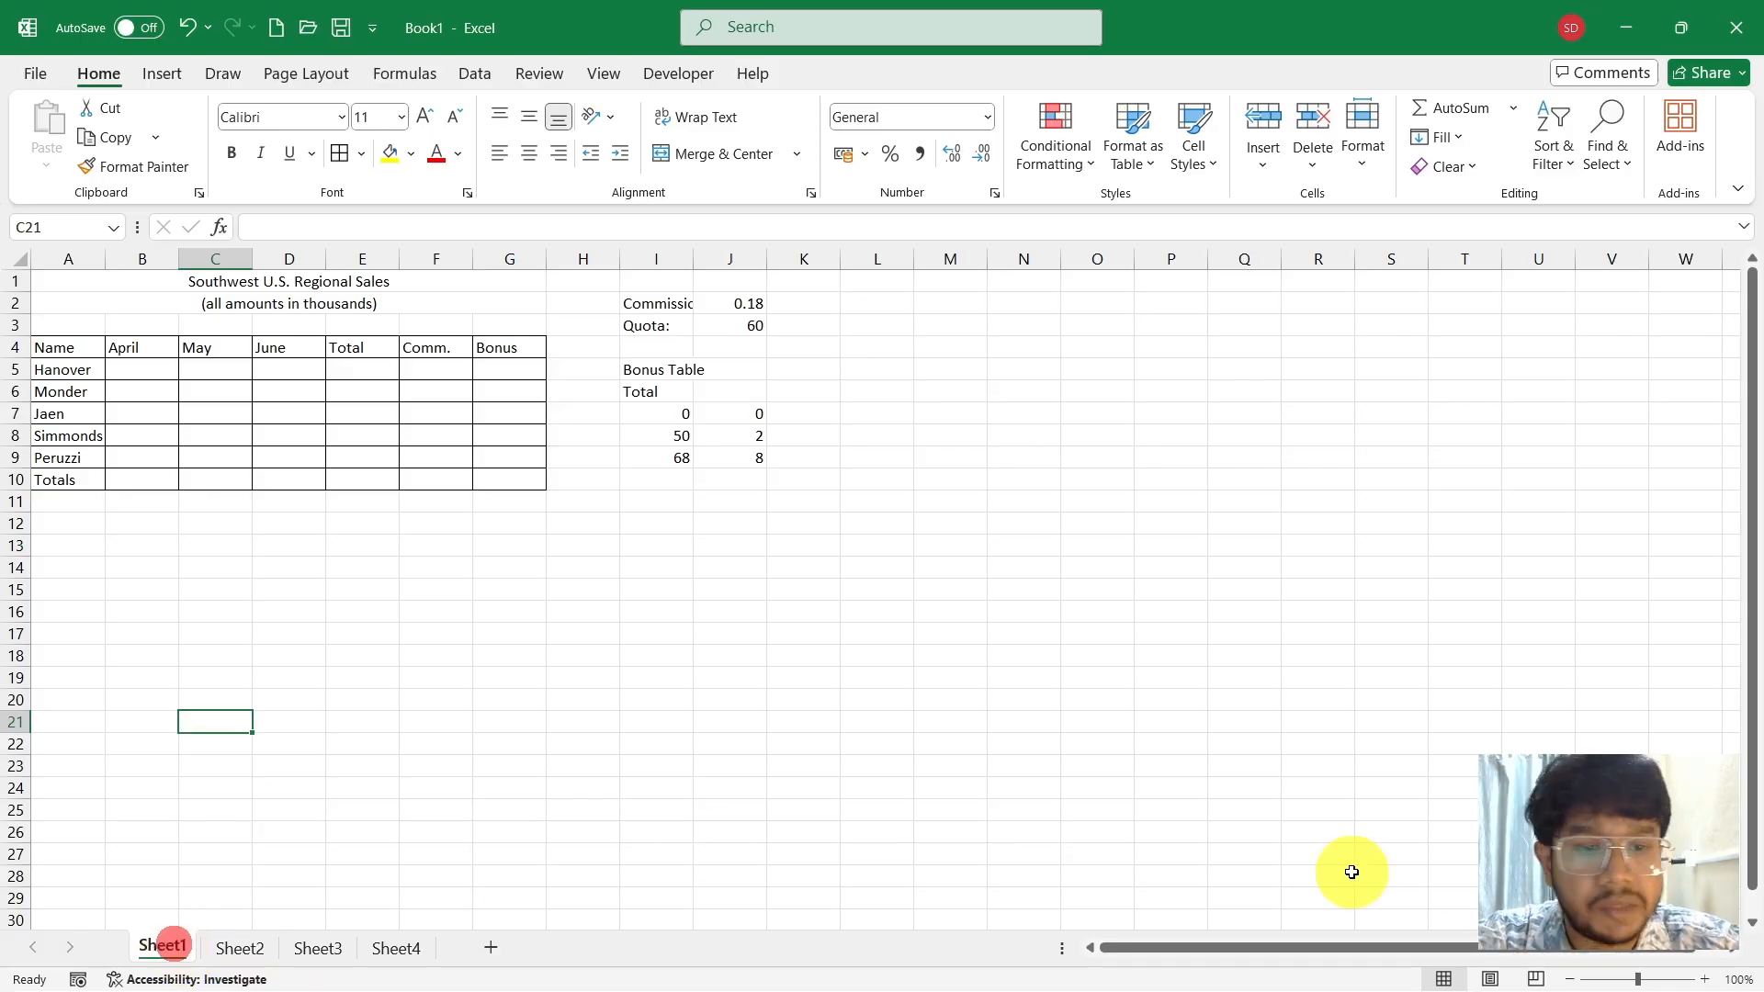
Set the zoom of Sheet1 alone to 158% and compare it with Sheet2 and Sheet3
drag(1637, 979, 1646, 979)
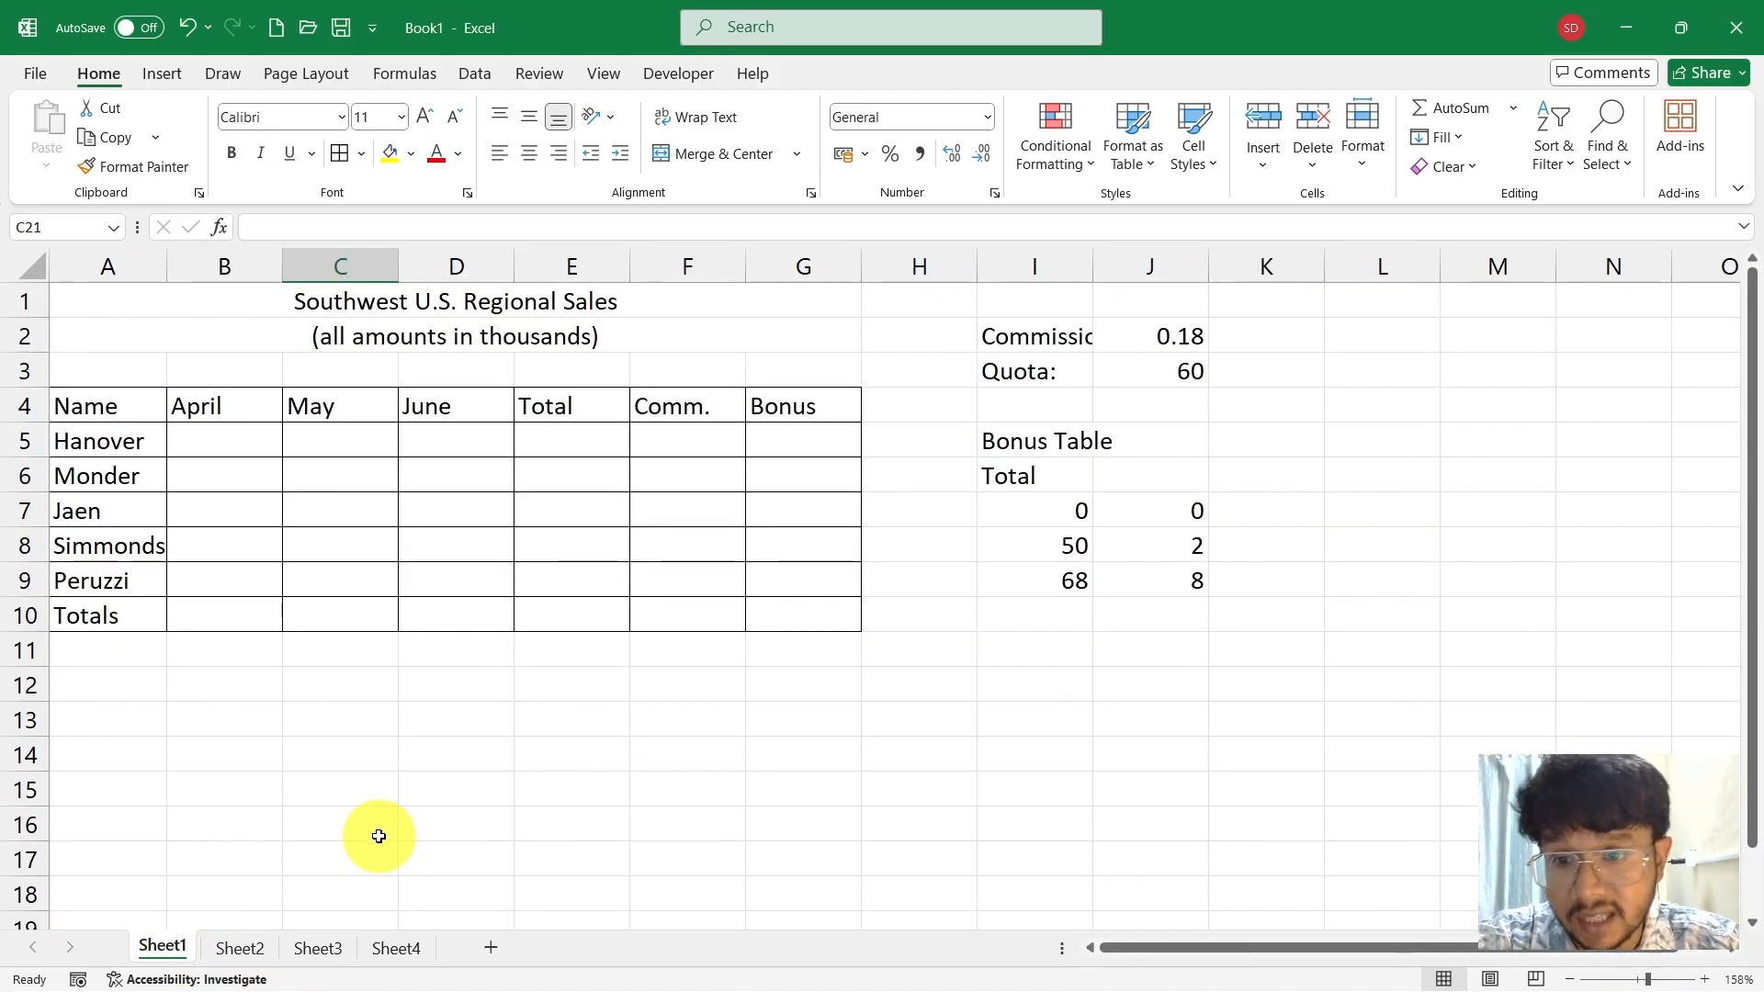
click(260, 950)
click(303, 952)
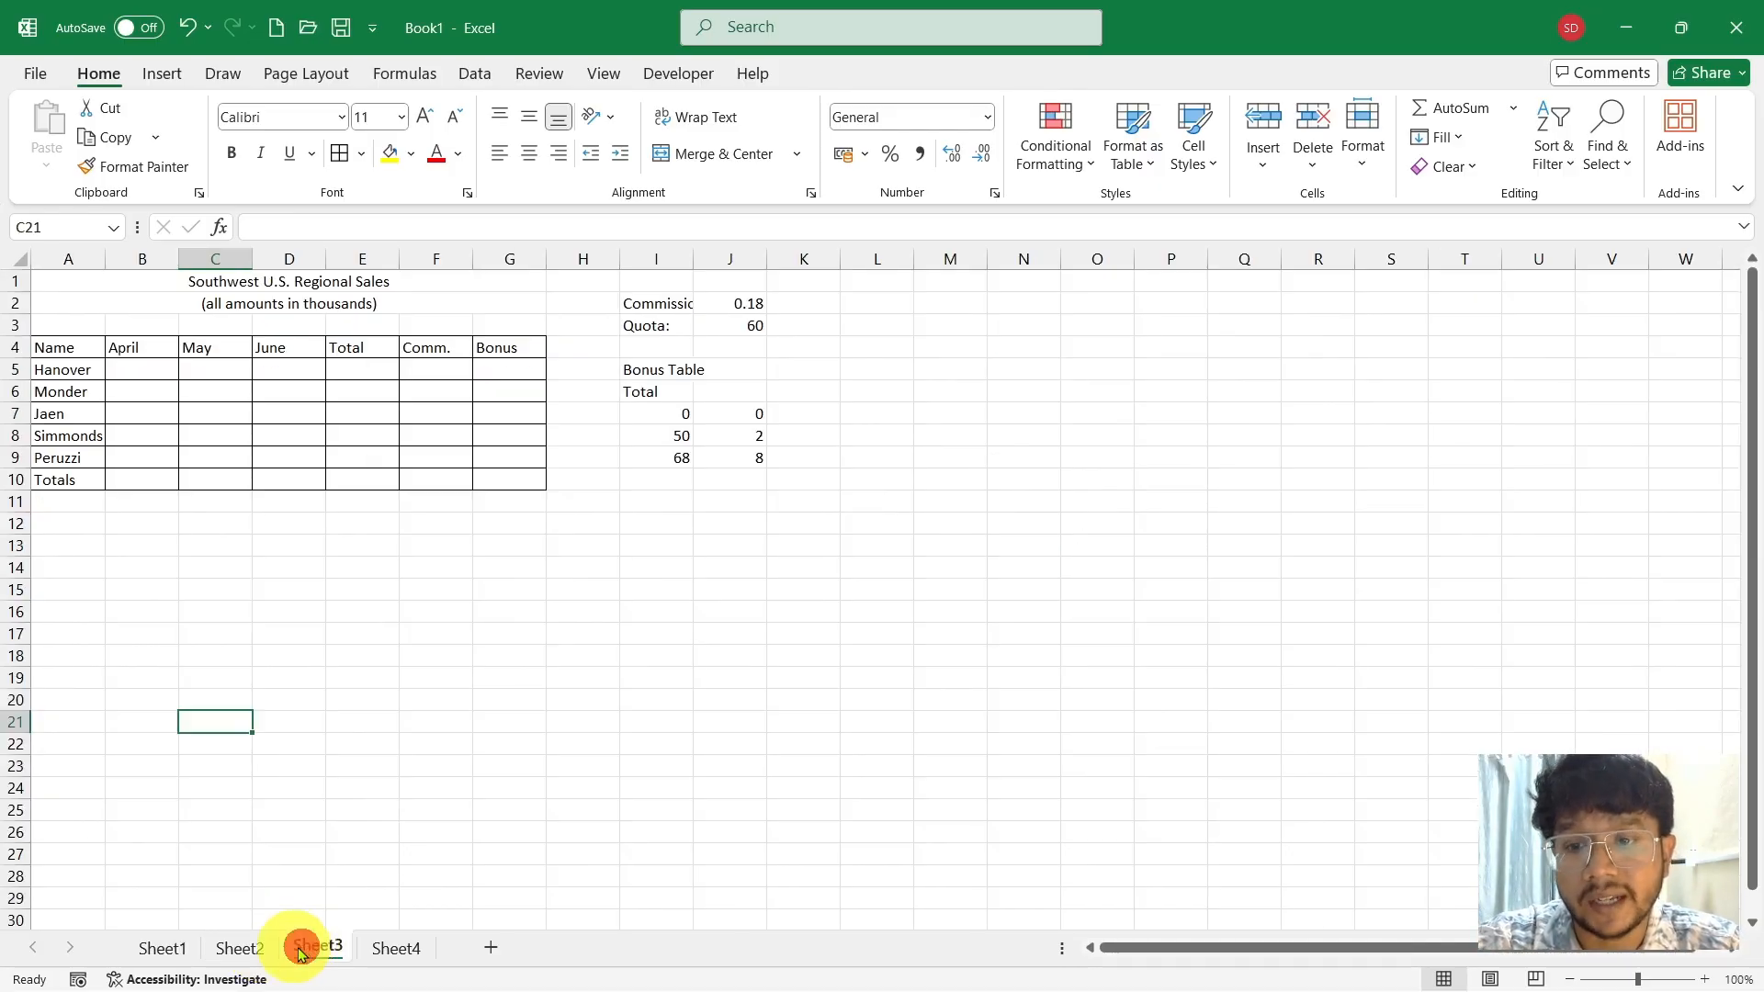
click(160, 949)
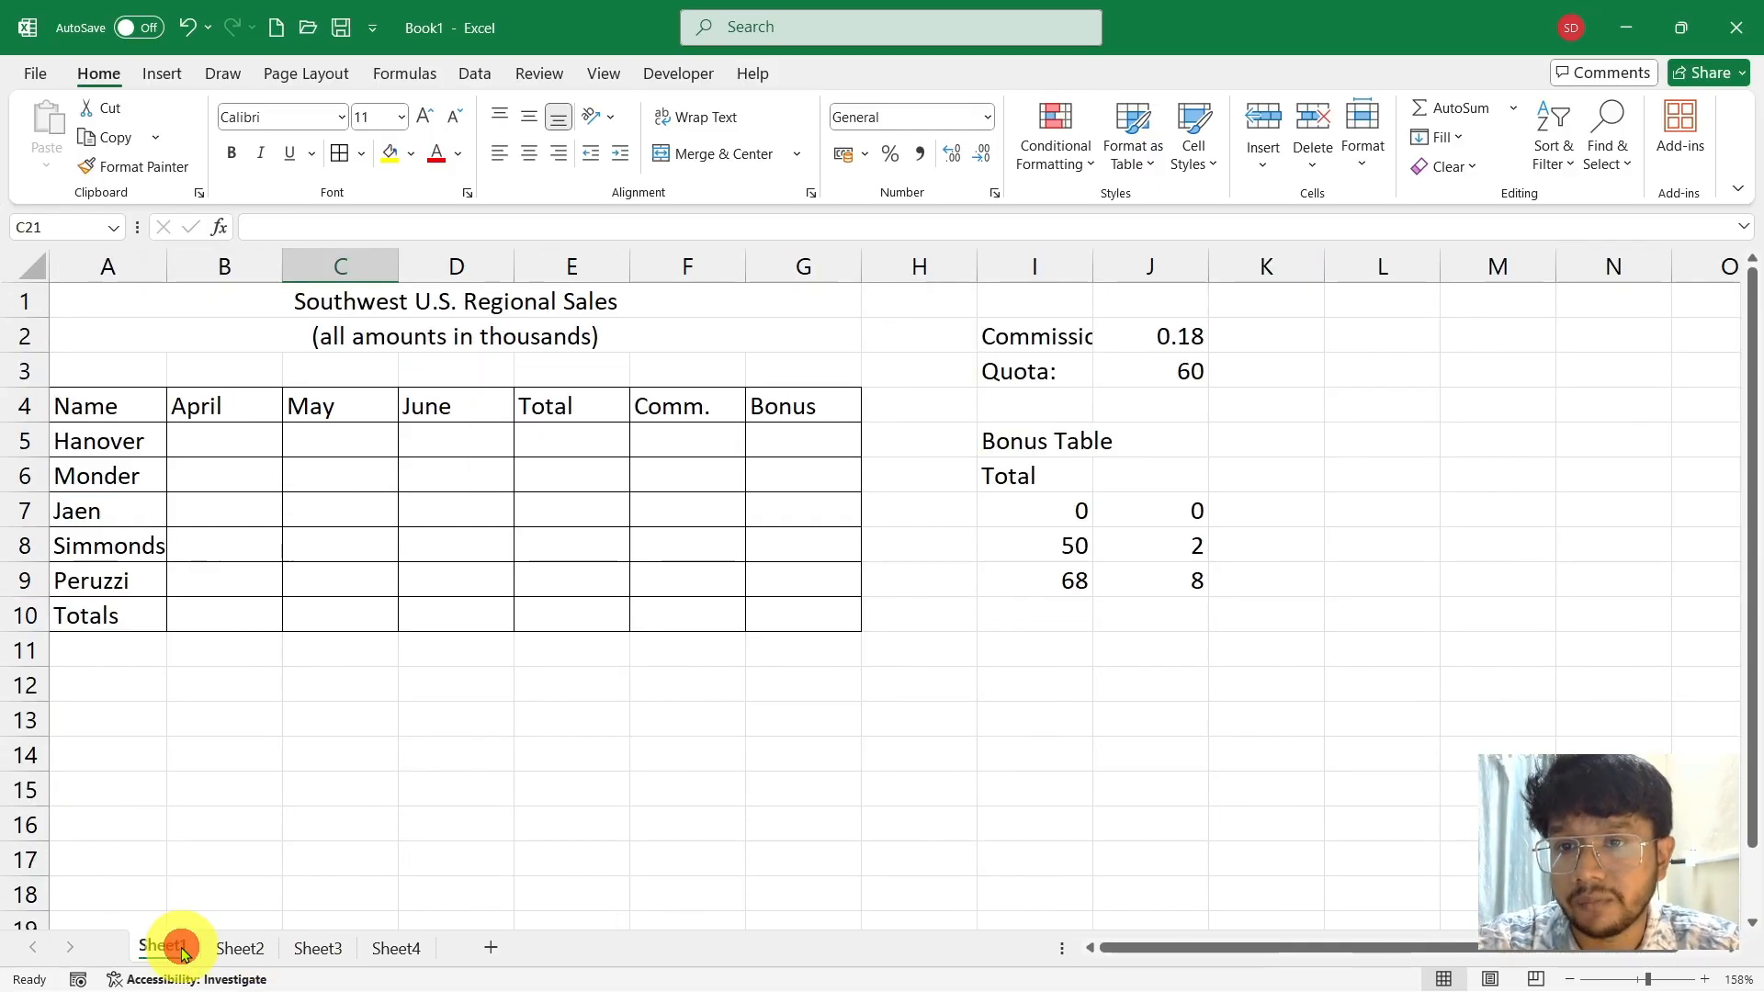
Group Sheet1 through Sheet4 and set their zoom to 138%
shift+click(400, 952)
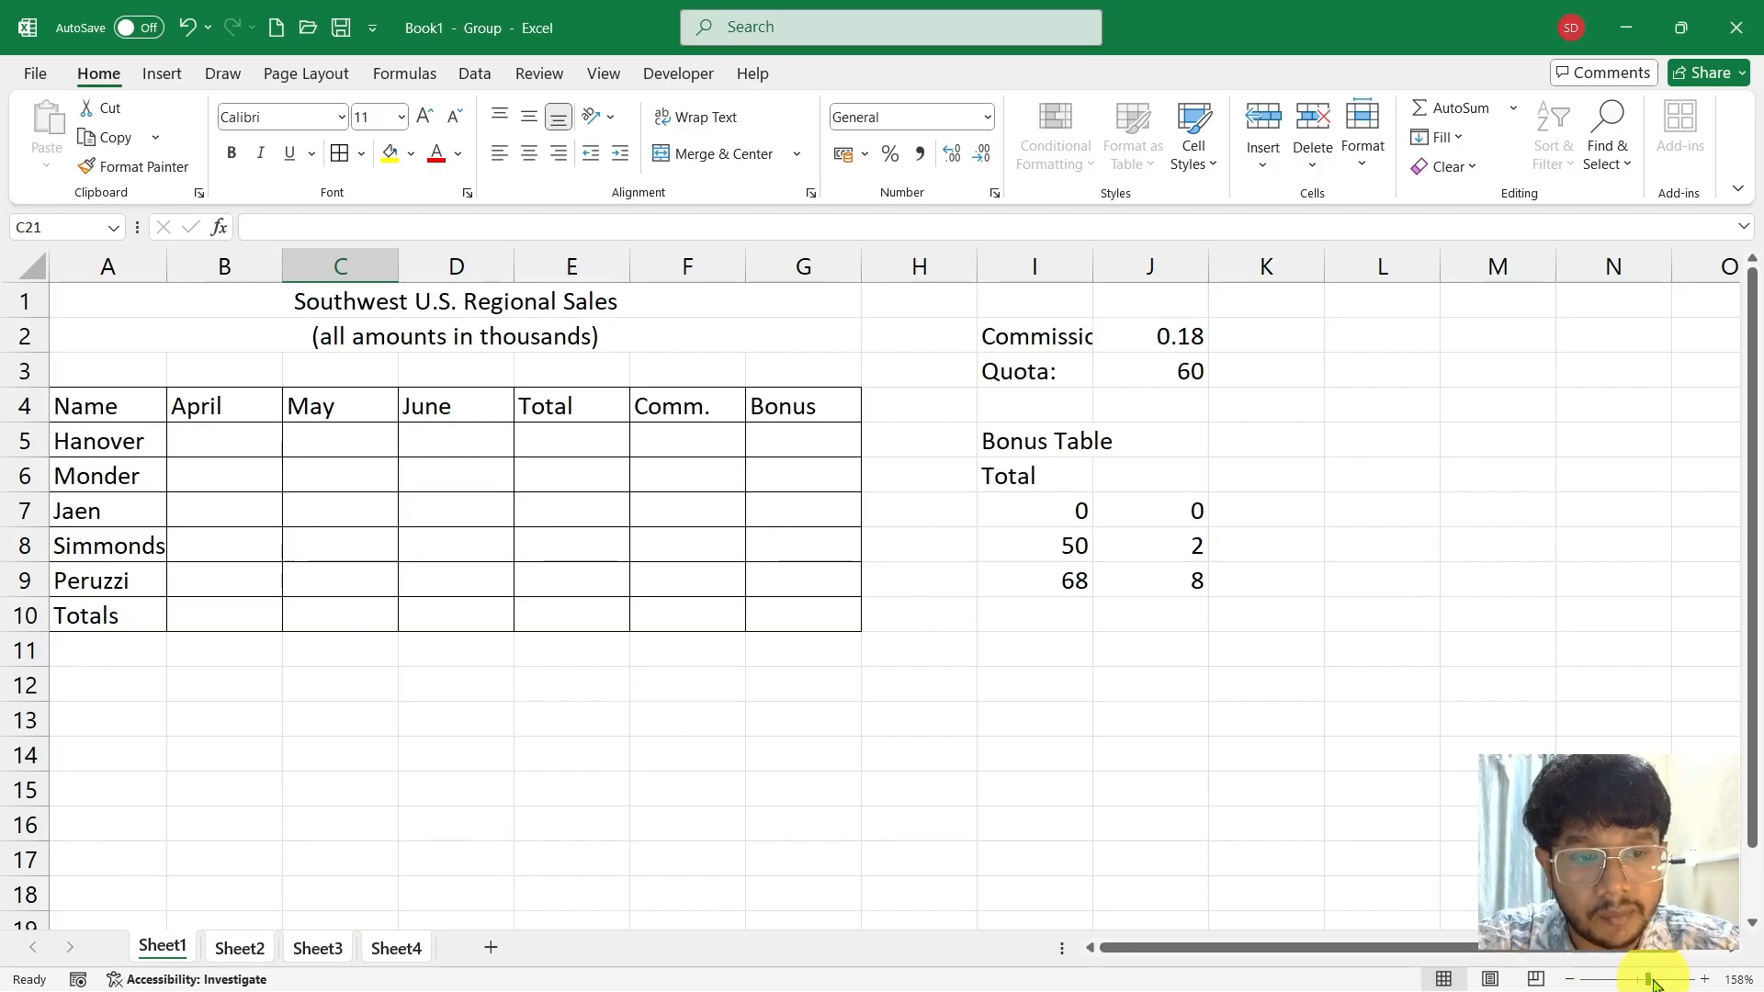
drag(1649, 981, 1635, 985)
drag(1647, 983, 1645, 980)
scroll(996, 775, up, 3)
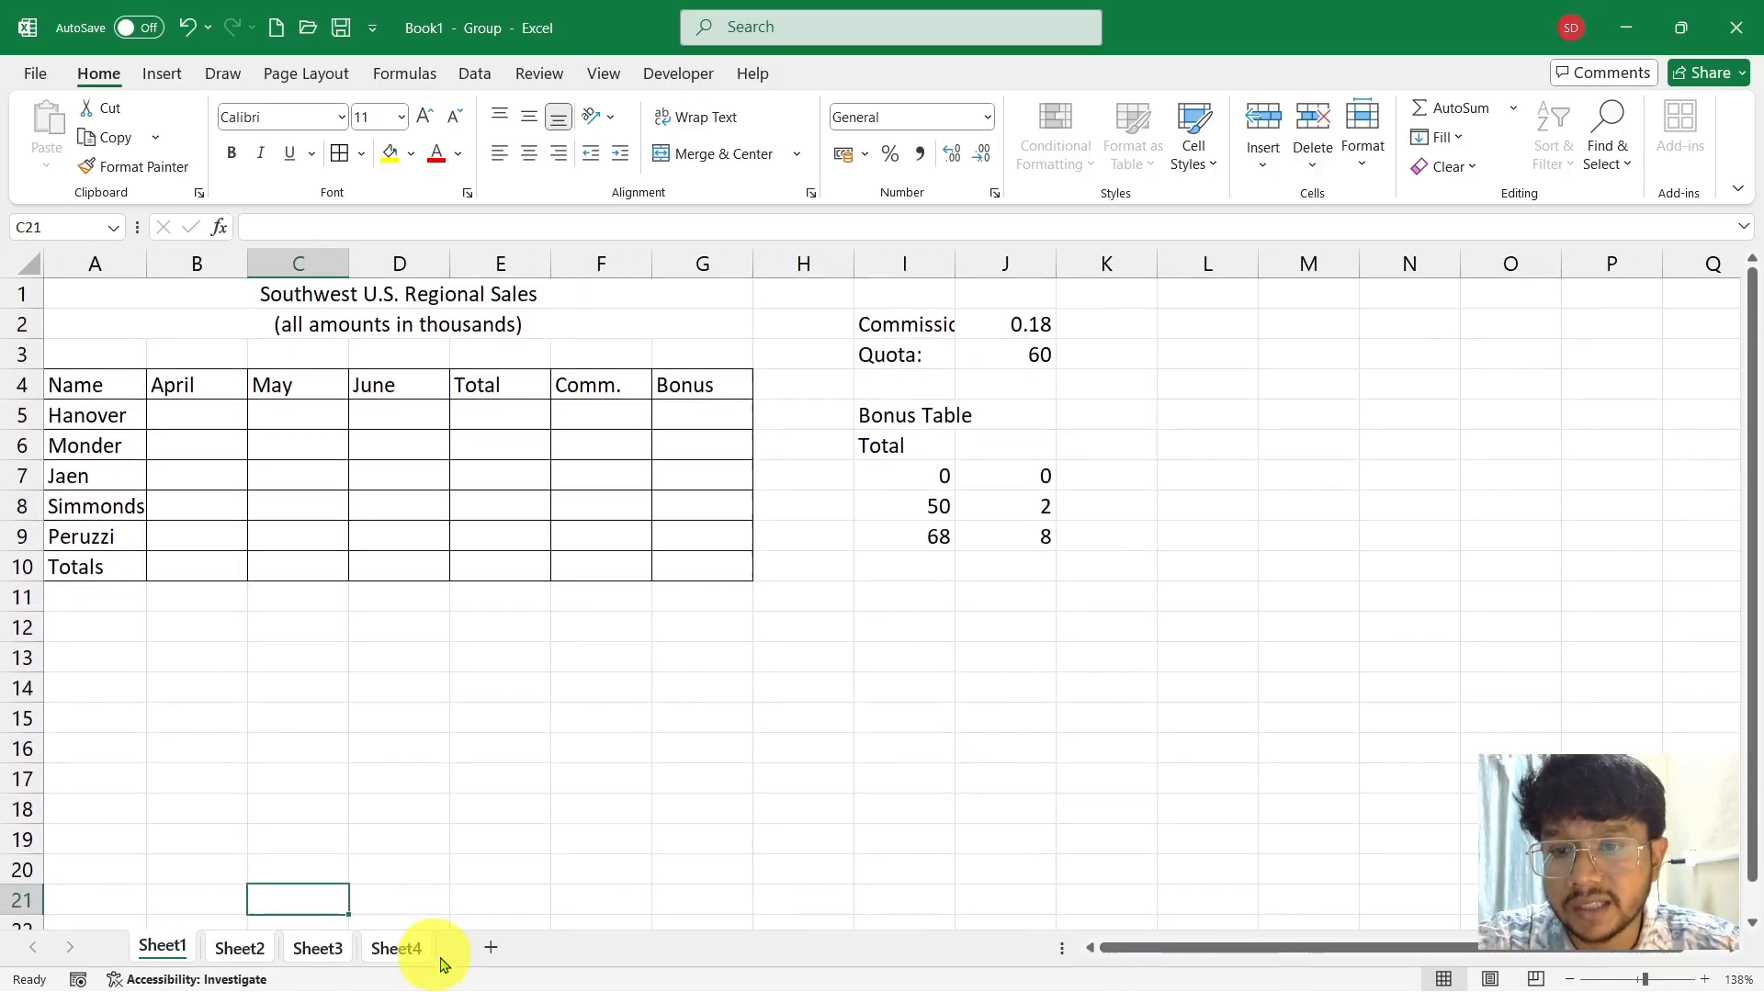
Check the zoom level and selected cell on each of the four sheets
click(237, 949)
click(303, 958)
click(394, 950)
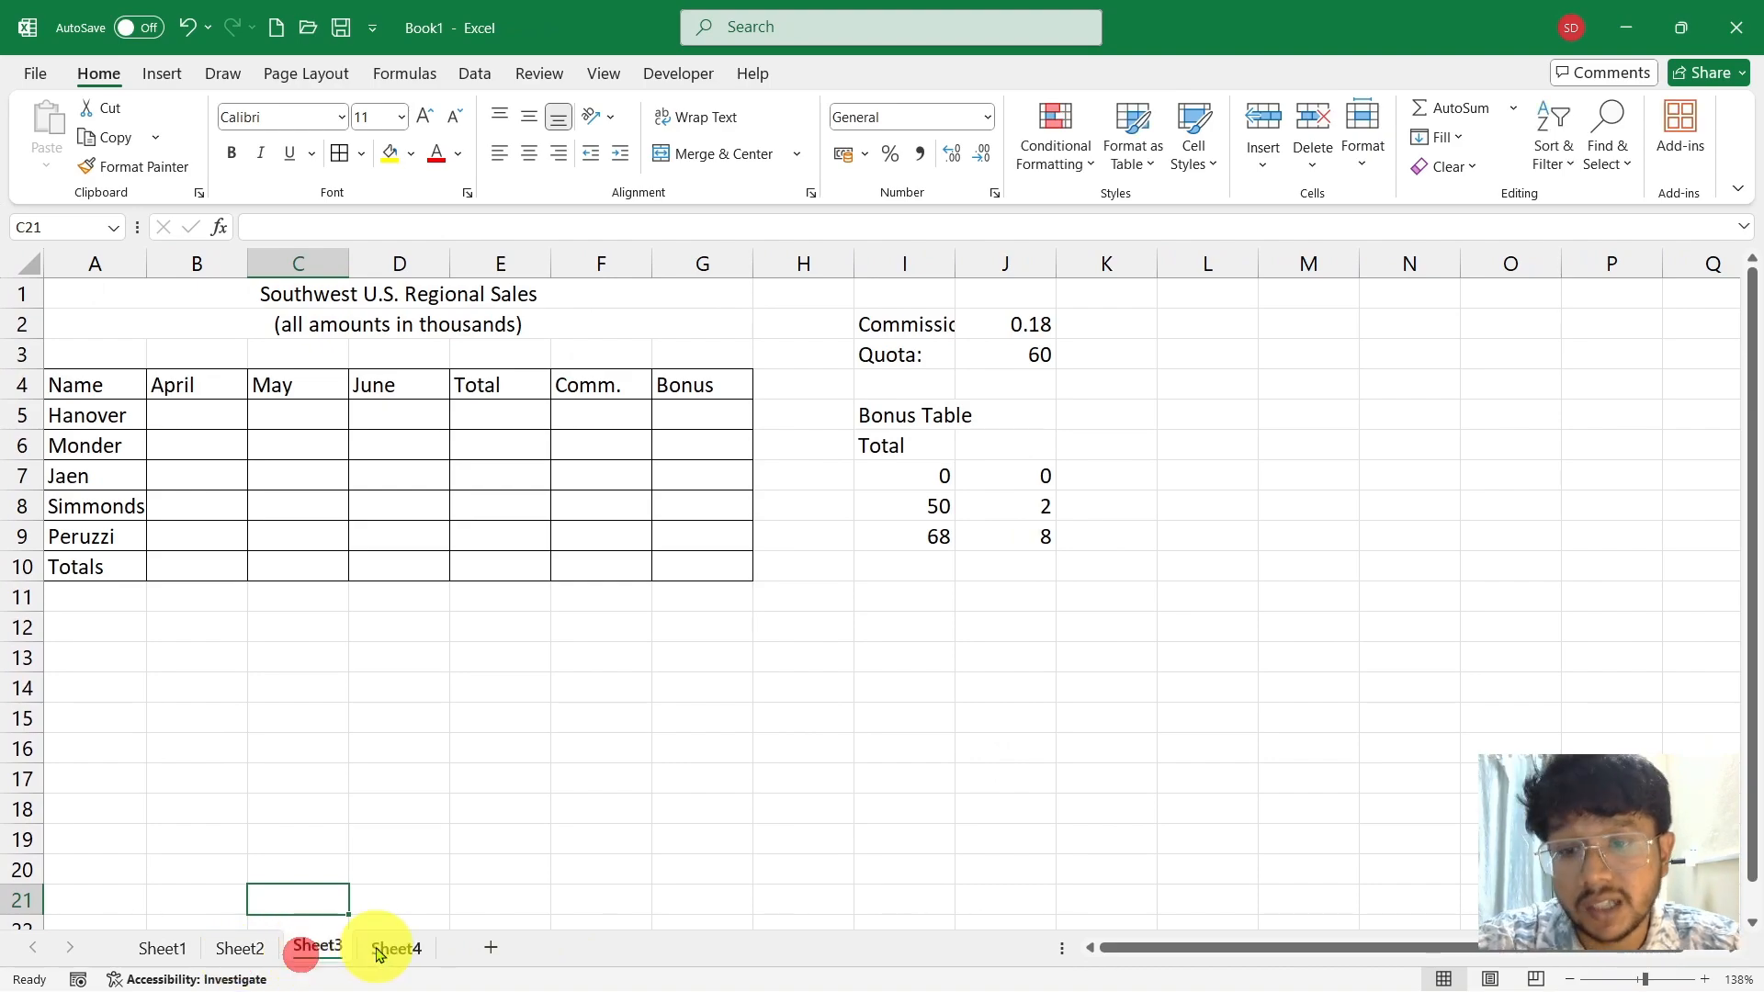
click(163, 950)
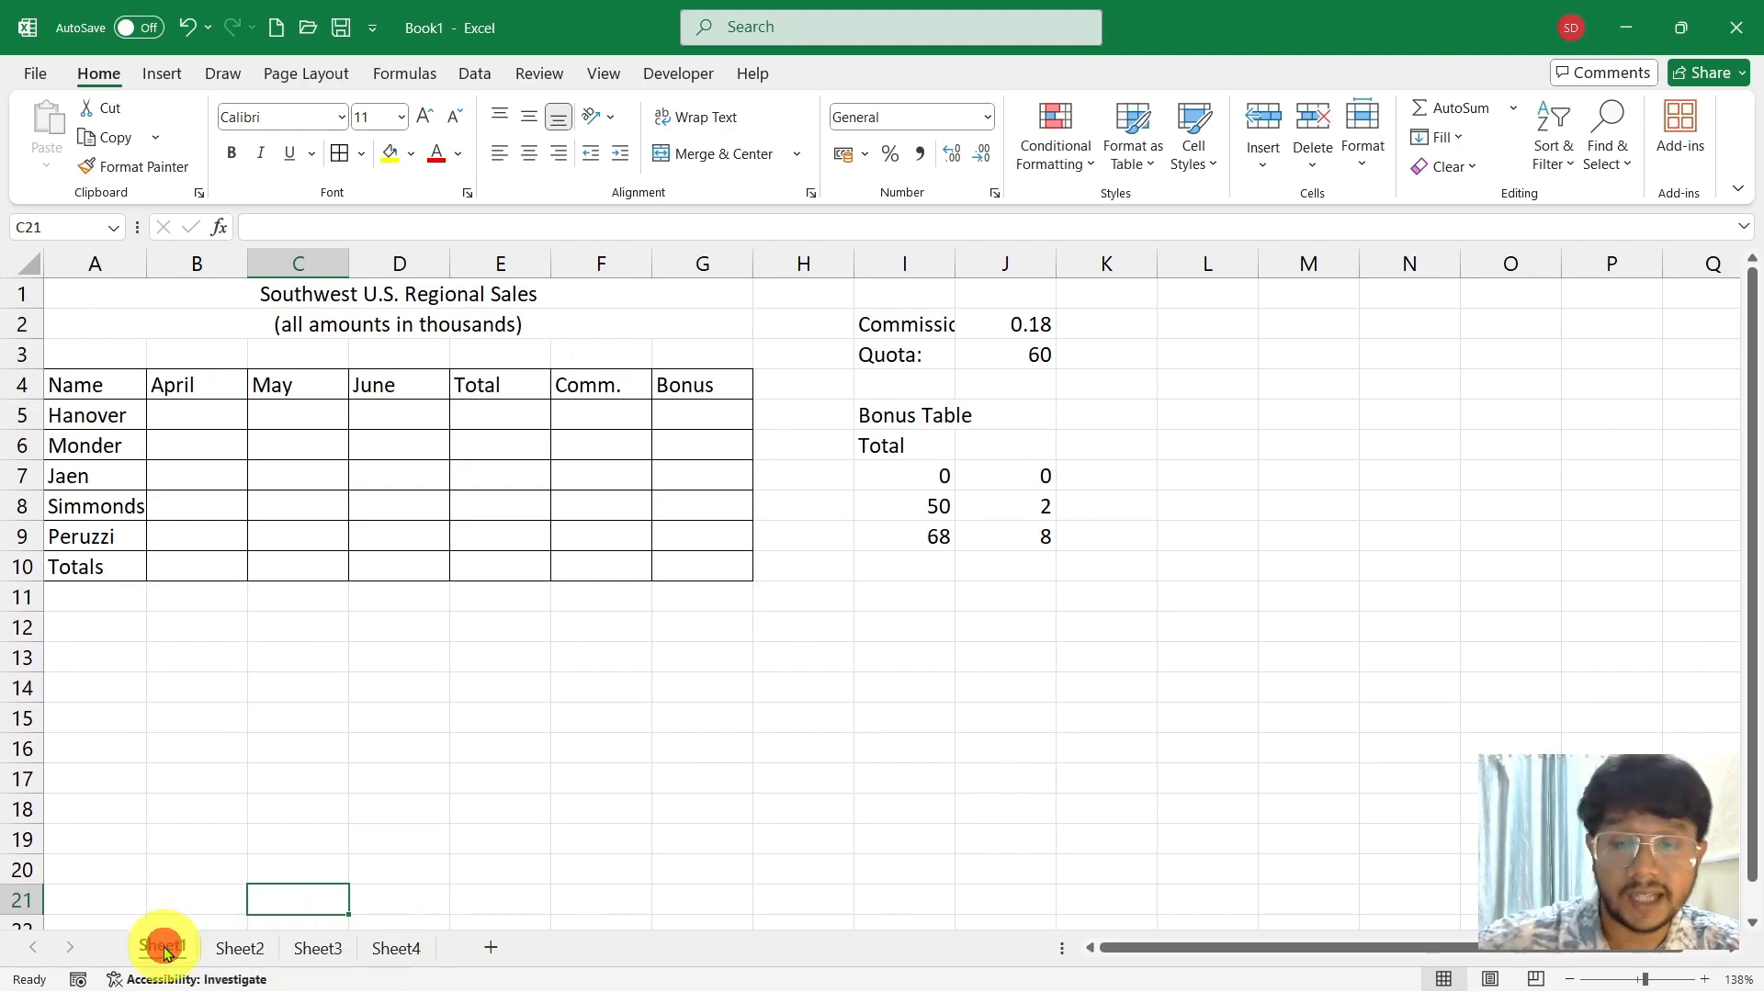
click(207, 418)
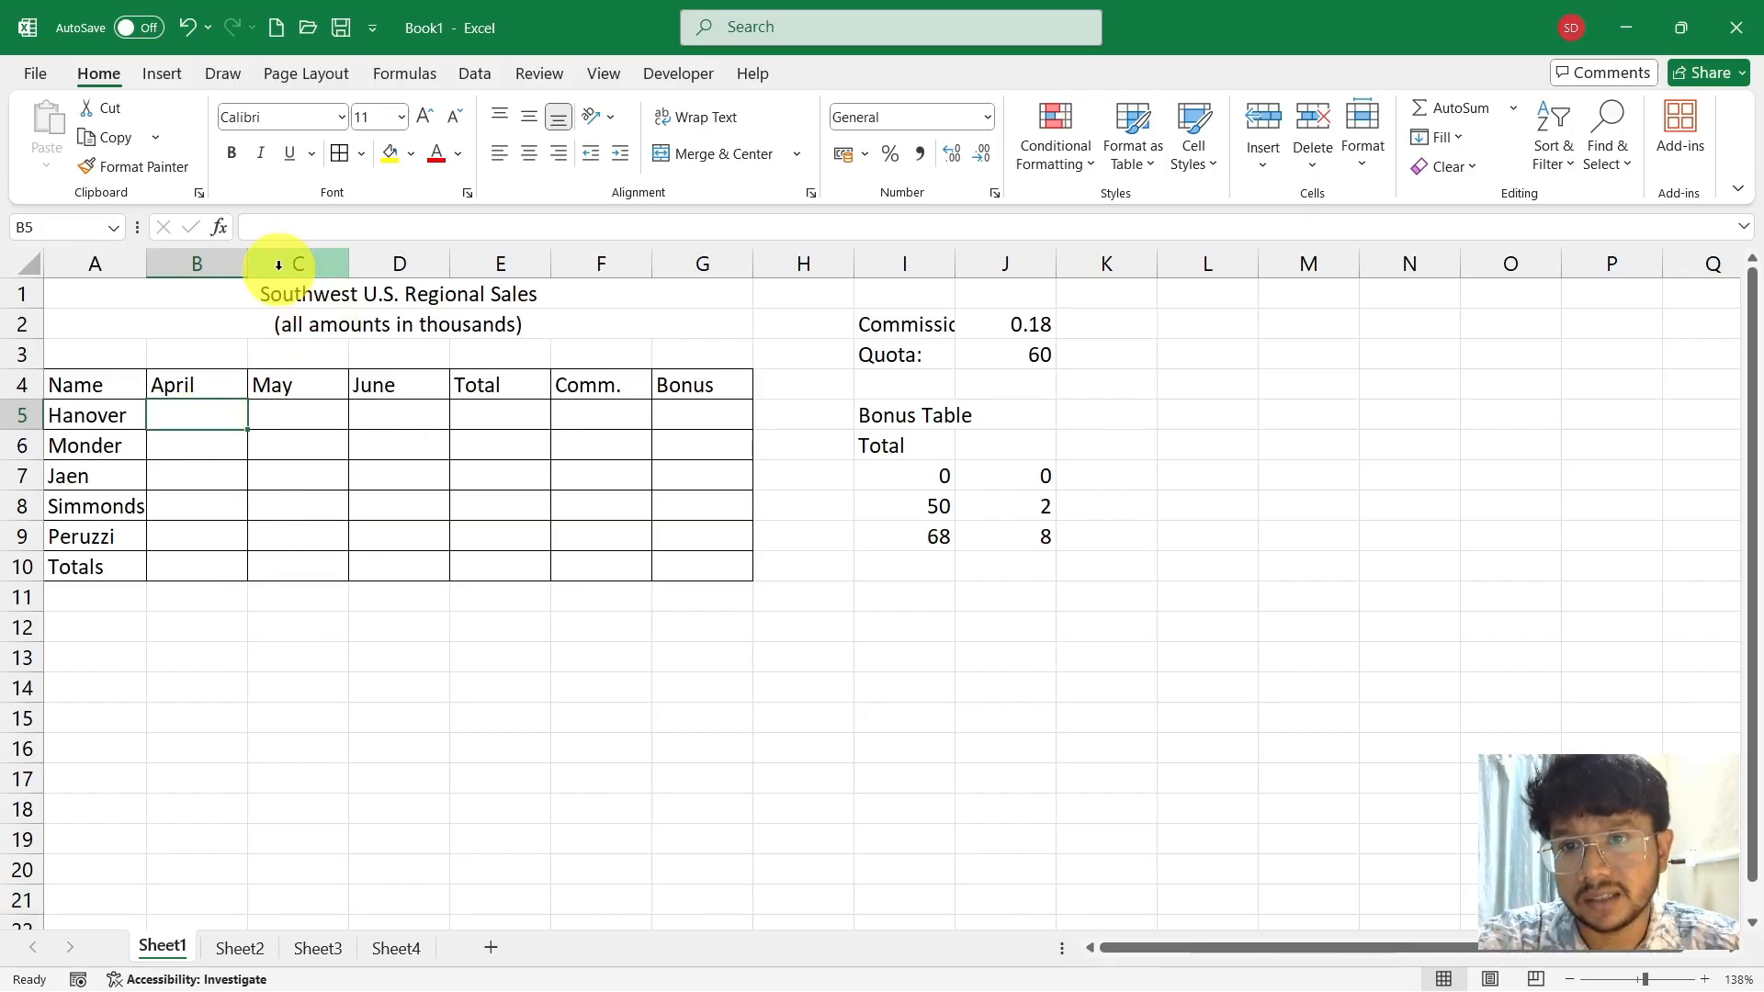
click(241, 948)
click(316, 948)
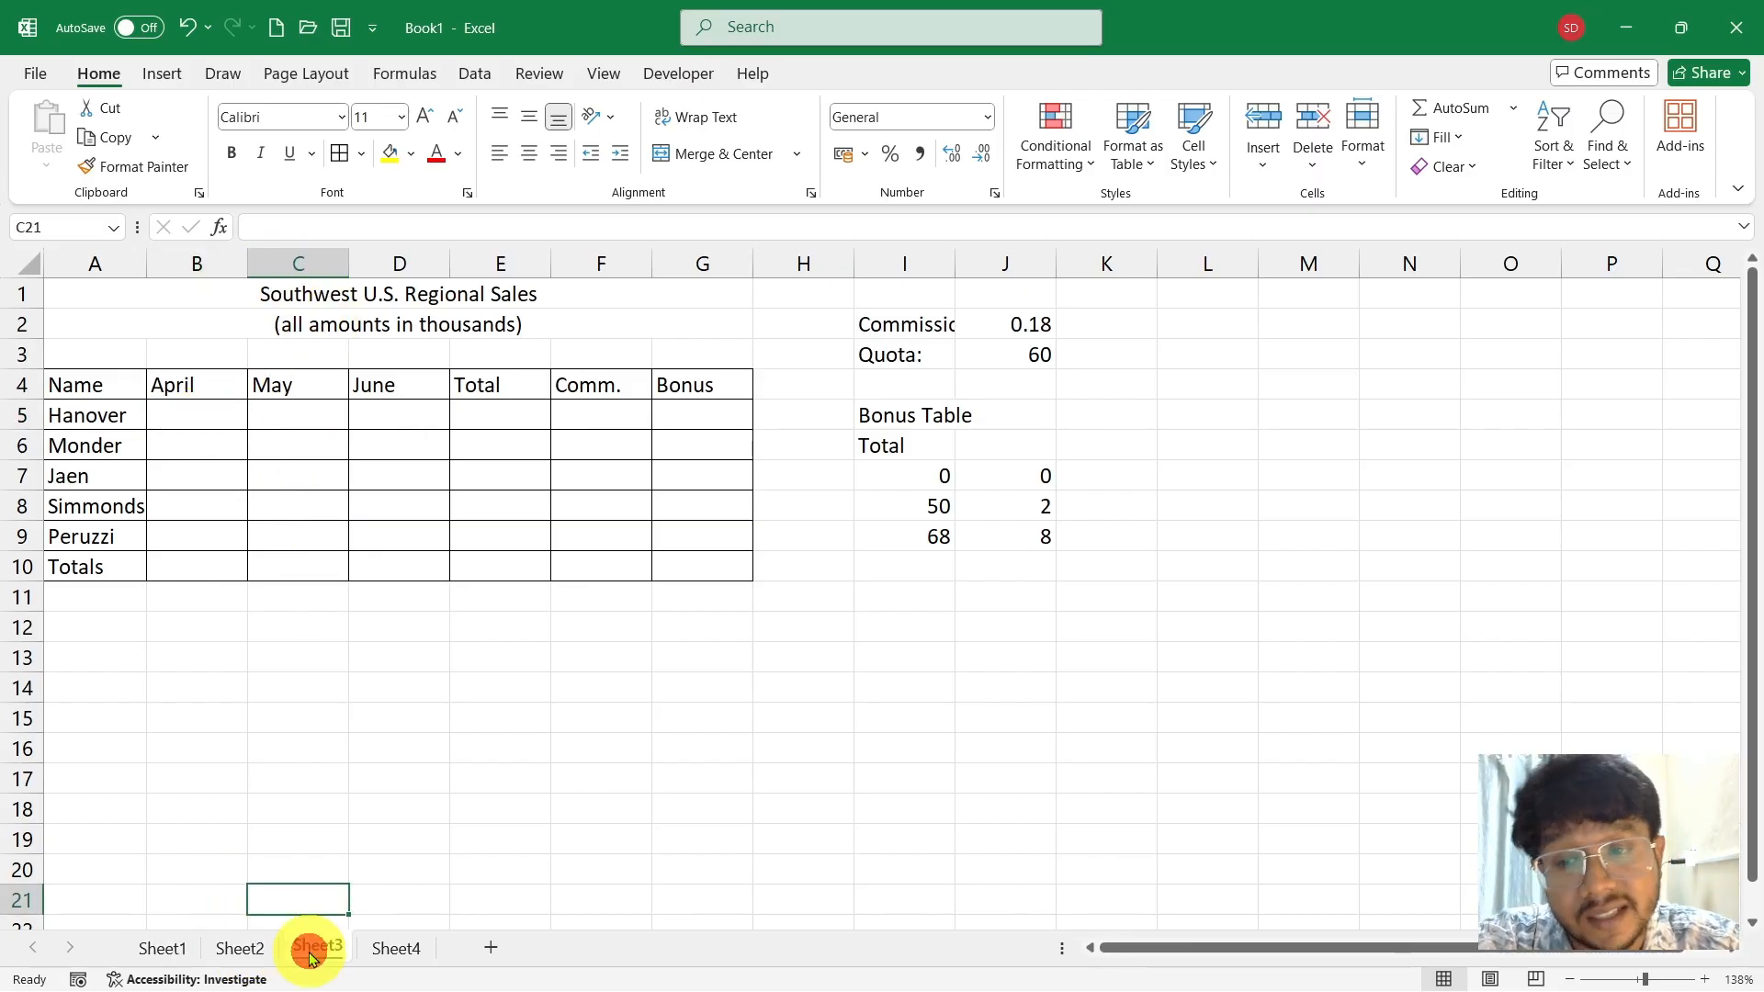
Switch to the Chocolate Sales workbook and convert range A5:G11 on Sheet1 into a table with headers
click(395, 947)
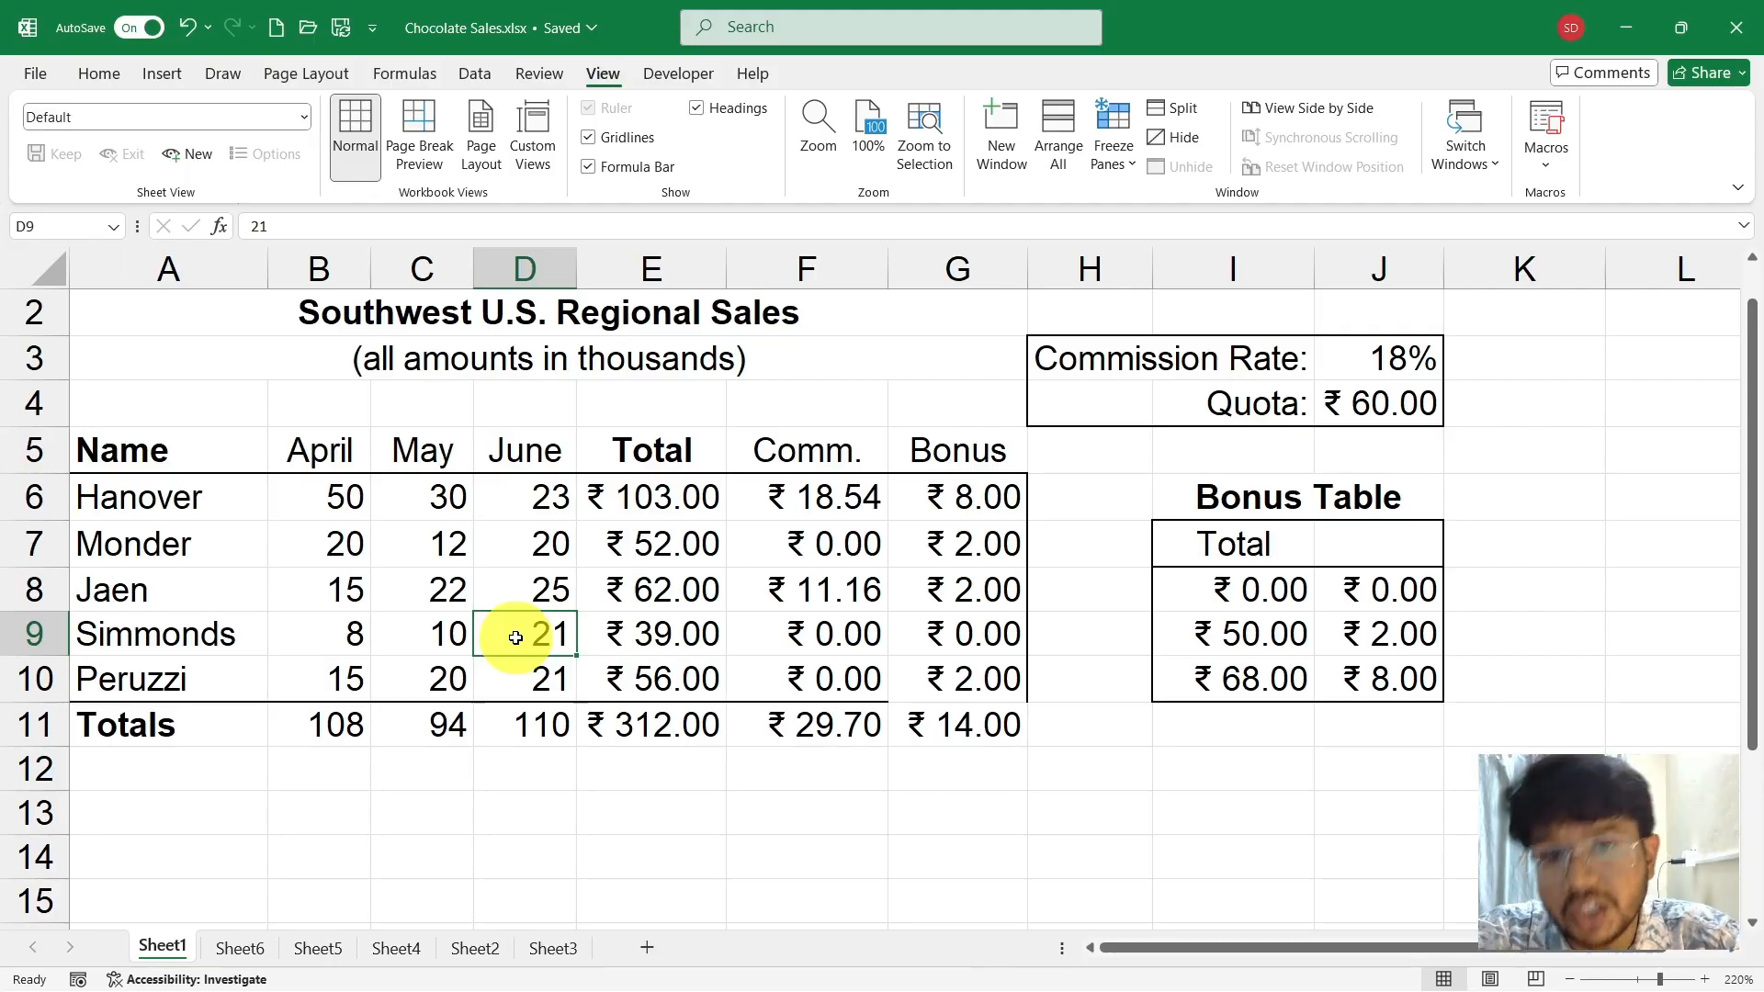
drag(213, 460, 938, 713)
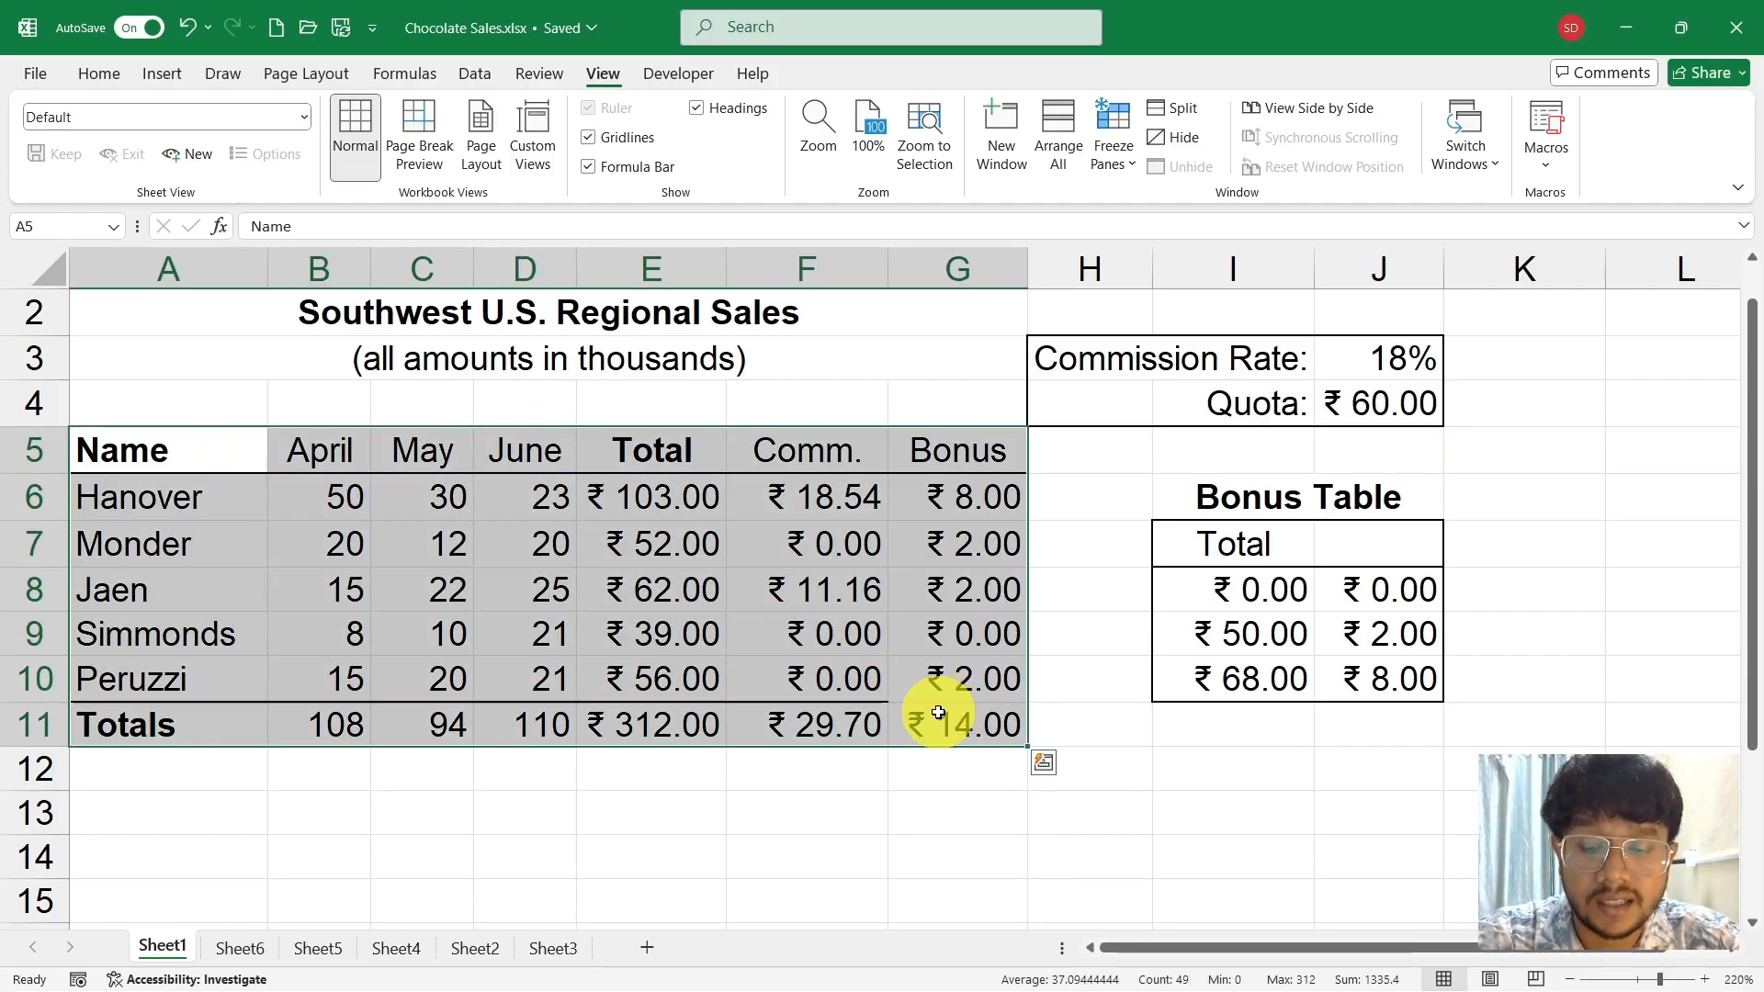
key(ctrl+t)
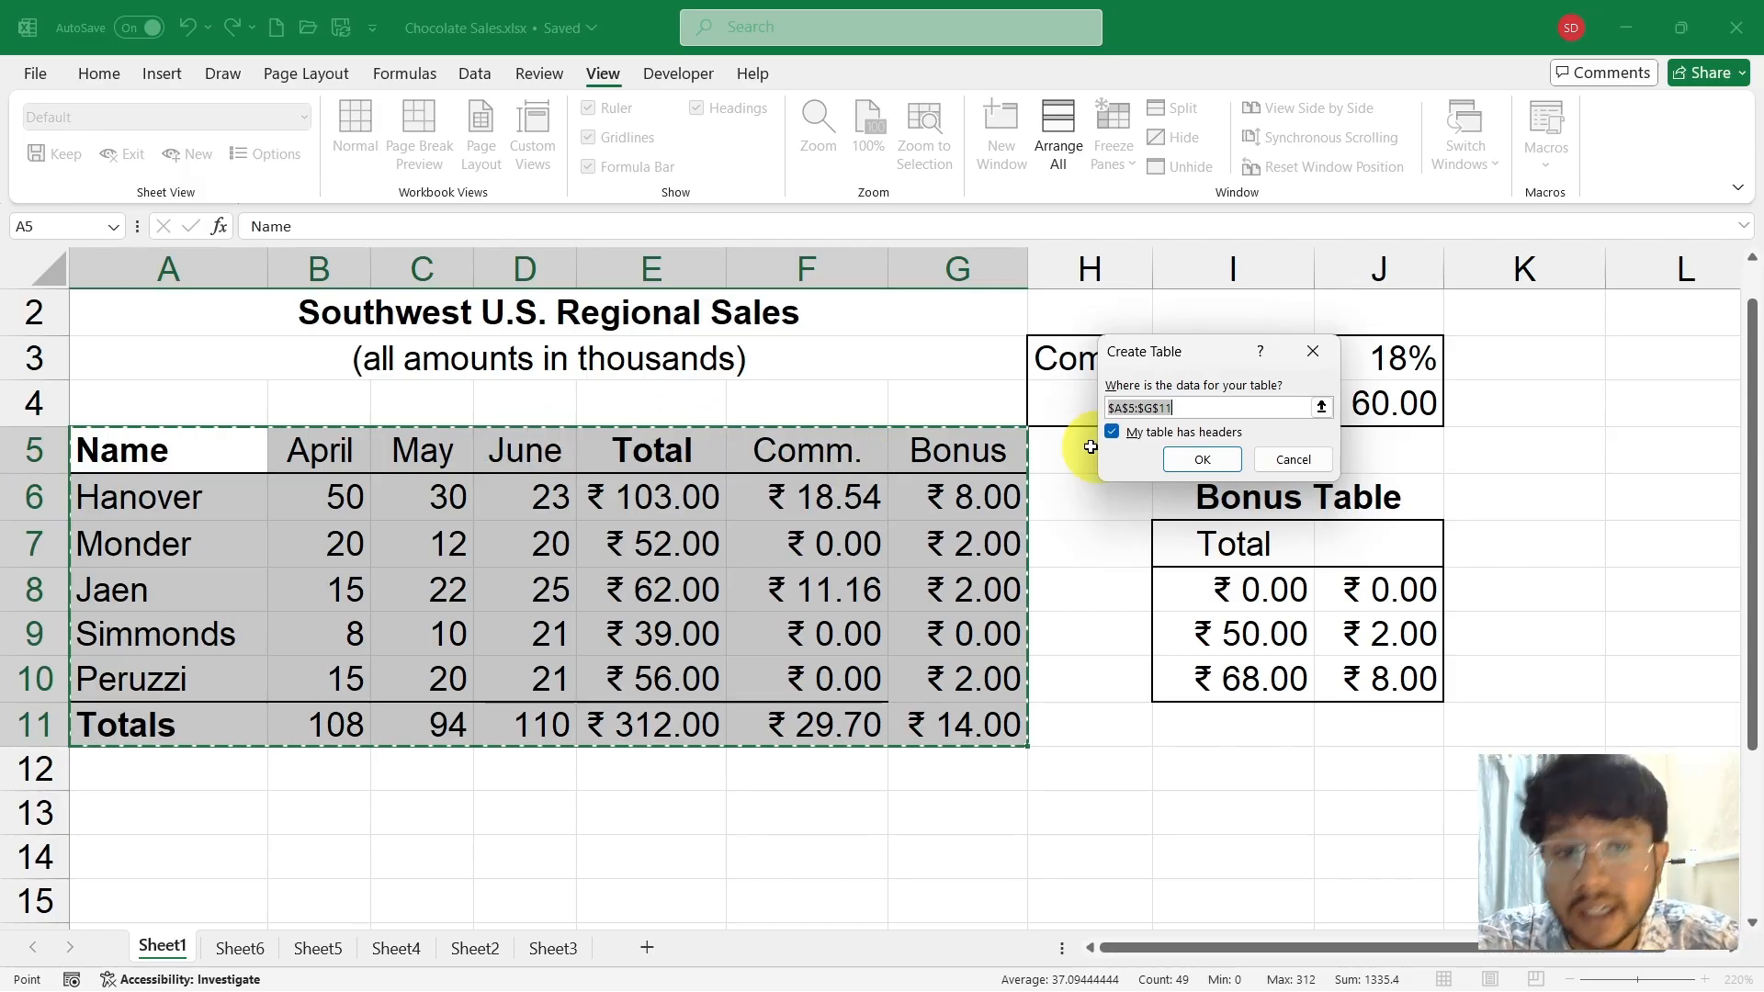
click(1201, 459)
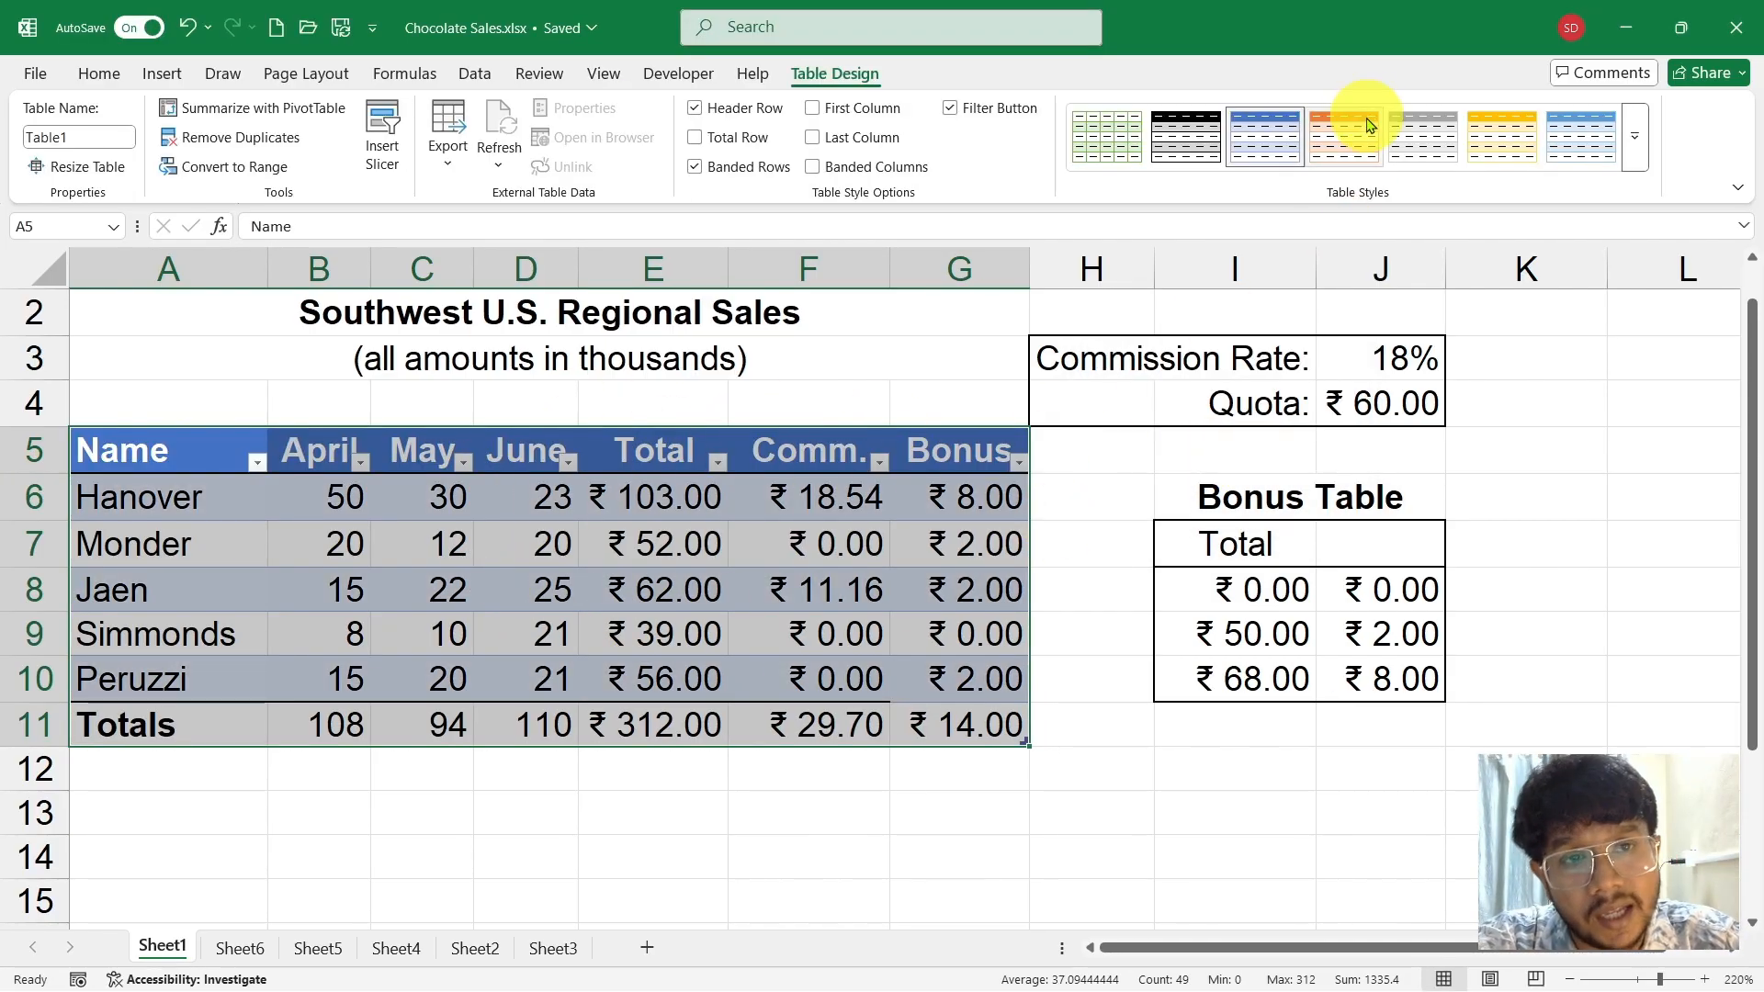
Try the gray table style on the new sales table and settle on the light green banded style
click(1423, 138)
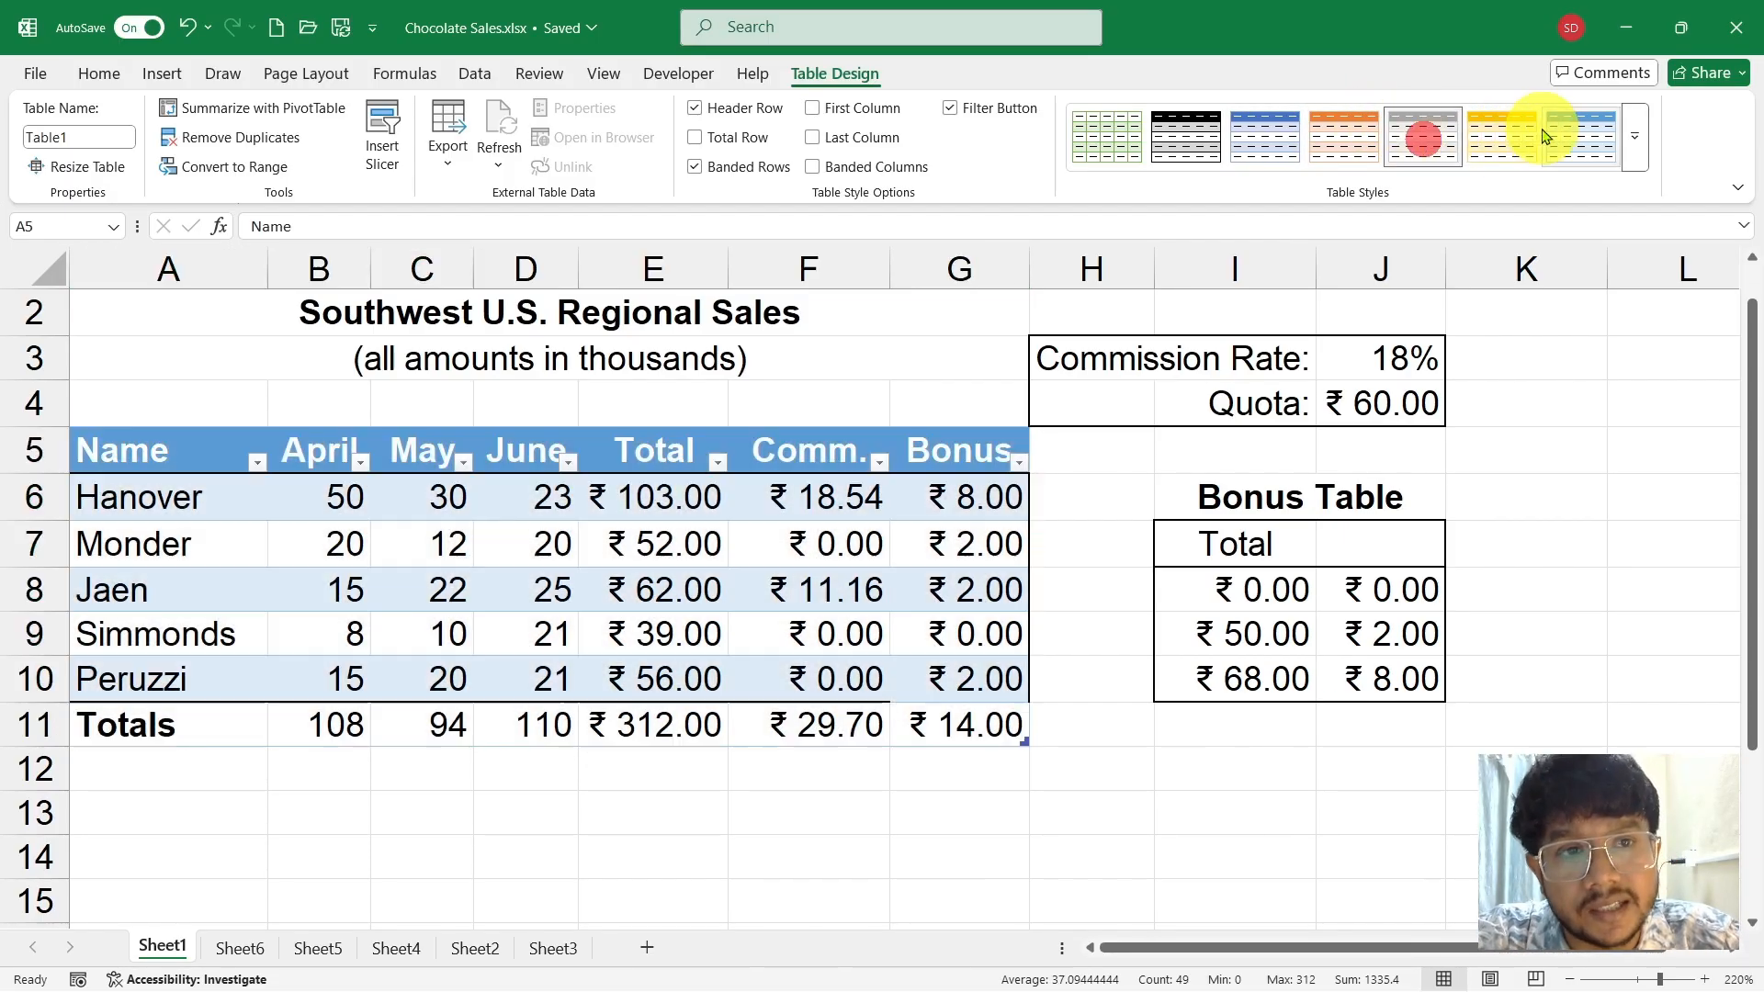
click(1108, 136)
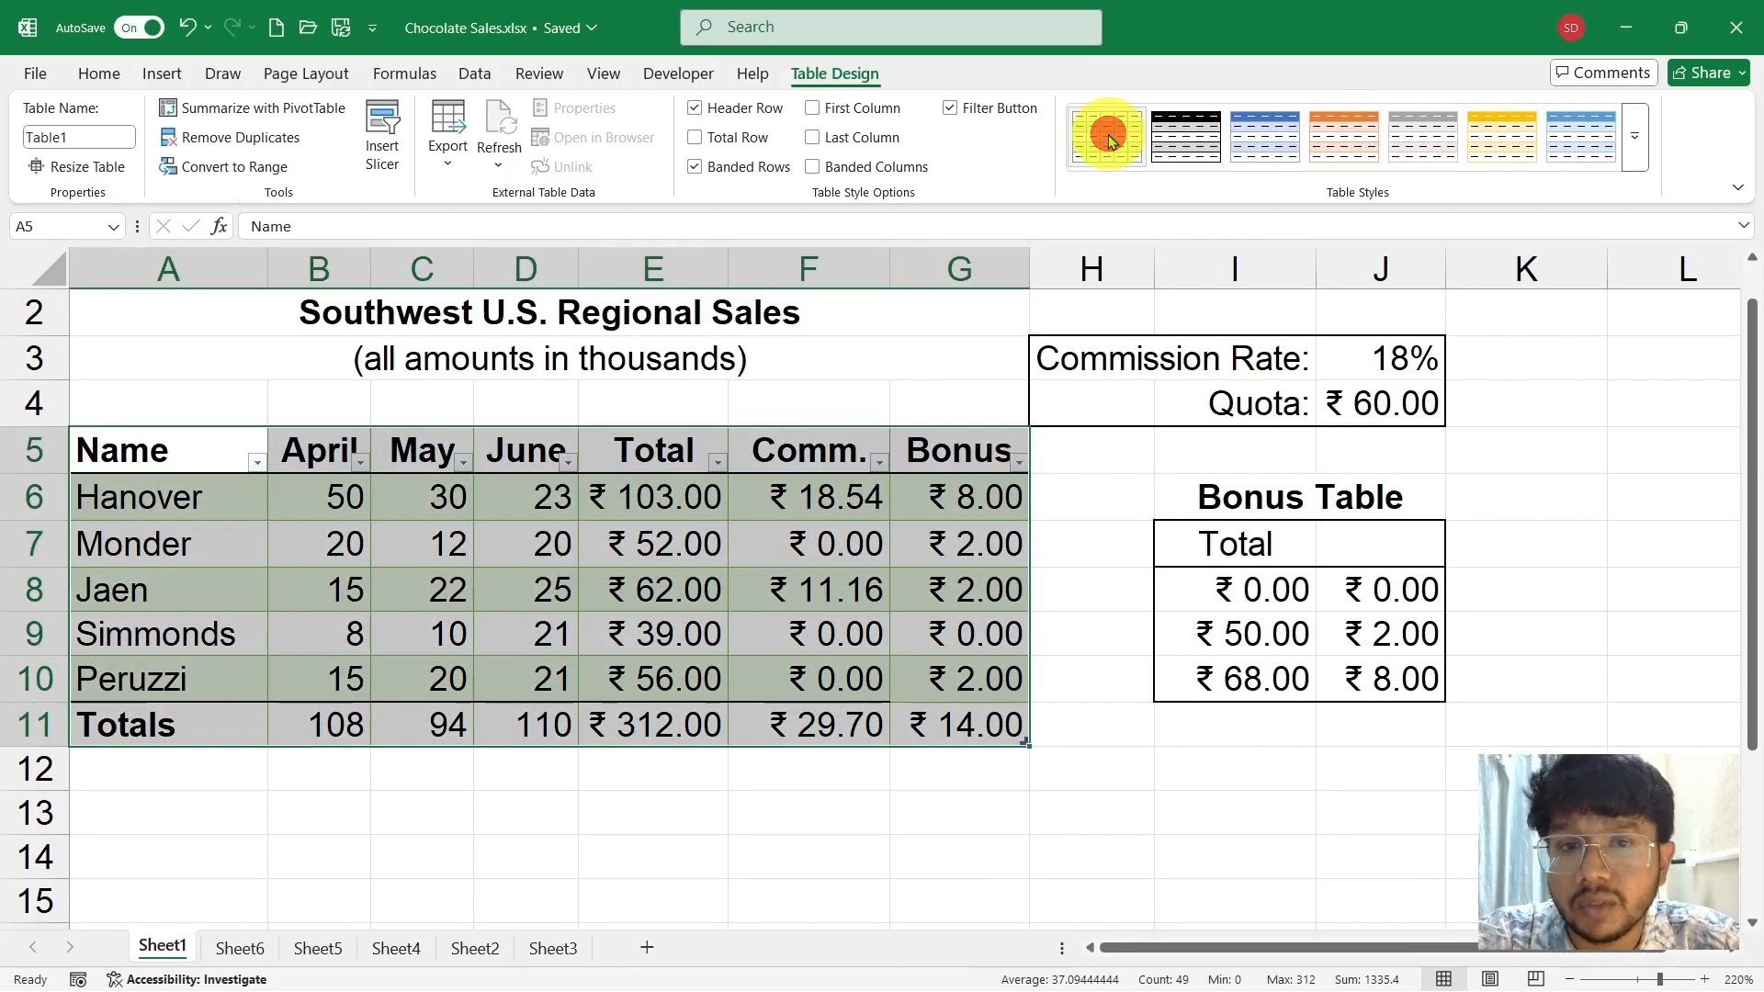
click(771, 591)
click(928, 604)
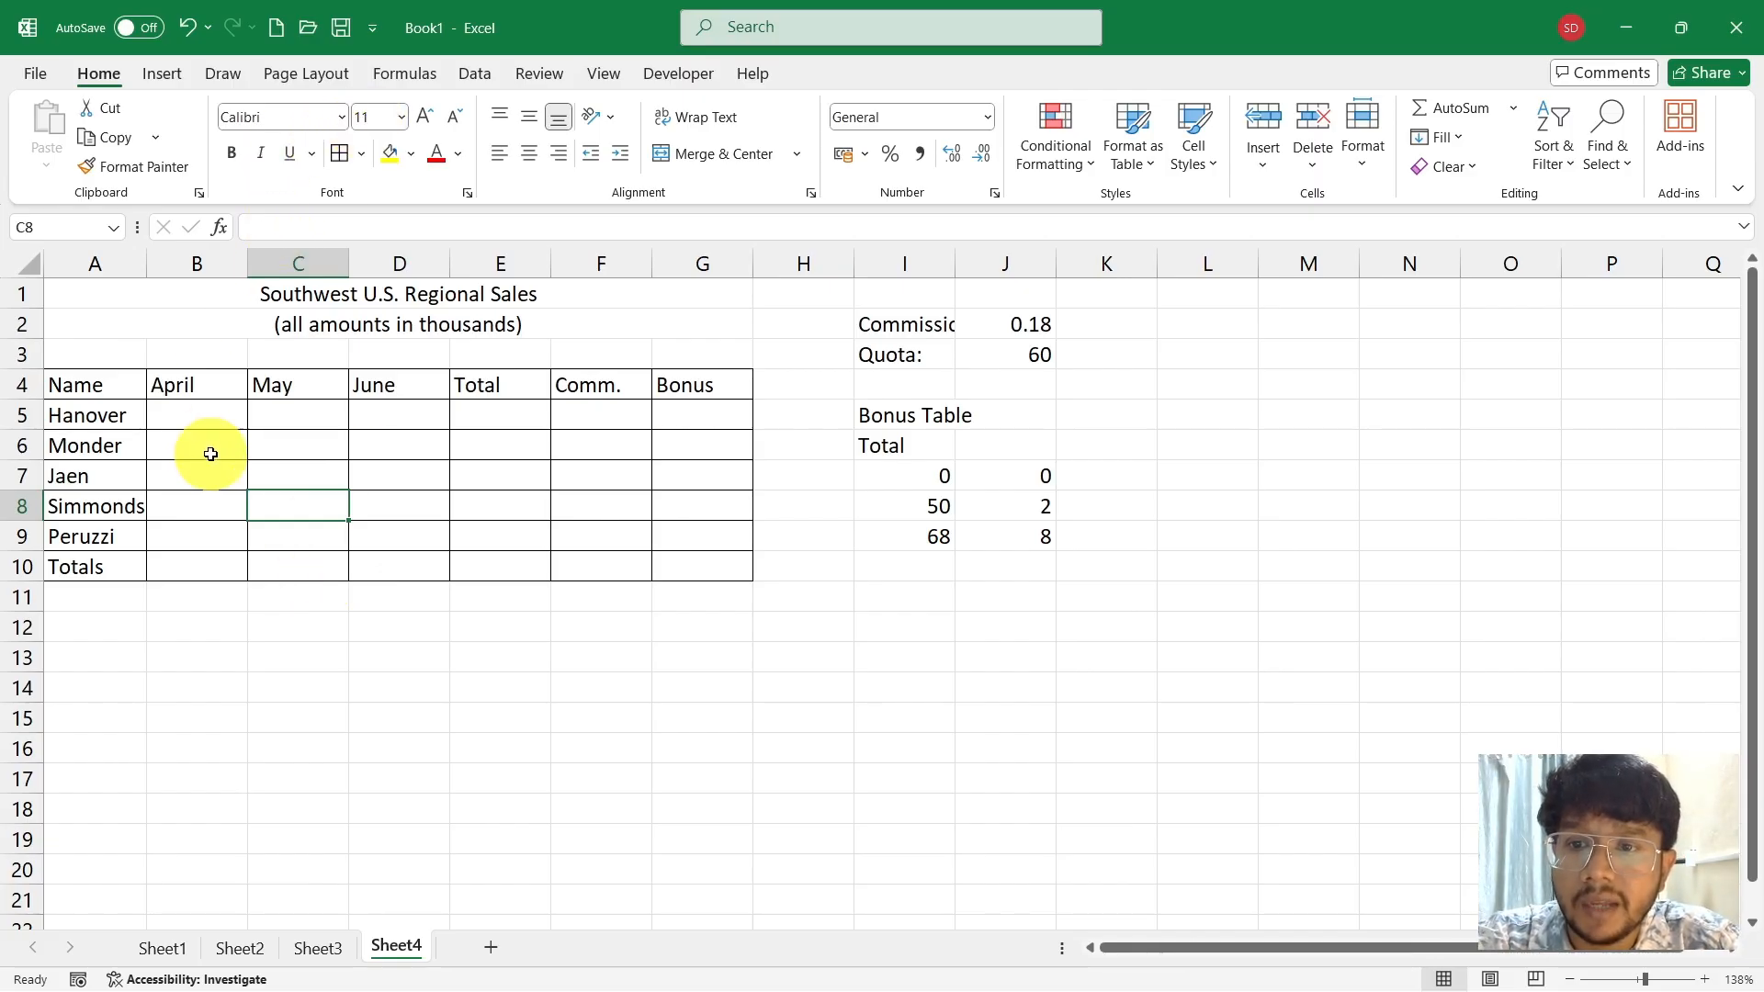
Switch to Sheet4 of the Book1 workbook and enter 12 in cell B5 and dsdc in cell B6
click(179, 419)
text(12)
key(Return)
text(dsd)
key(Return)
drag(181, 419, 182, 445)
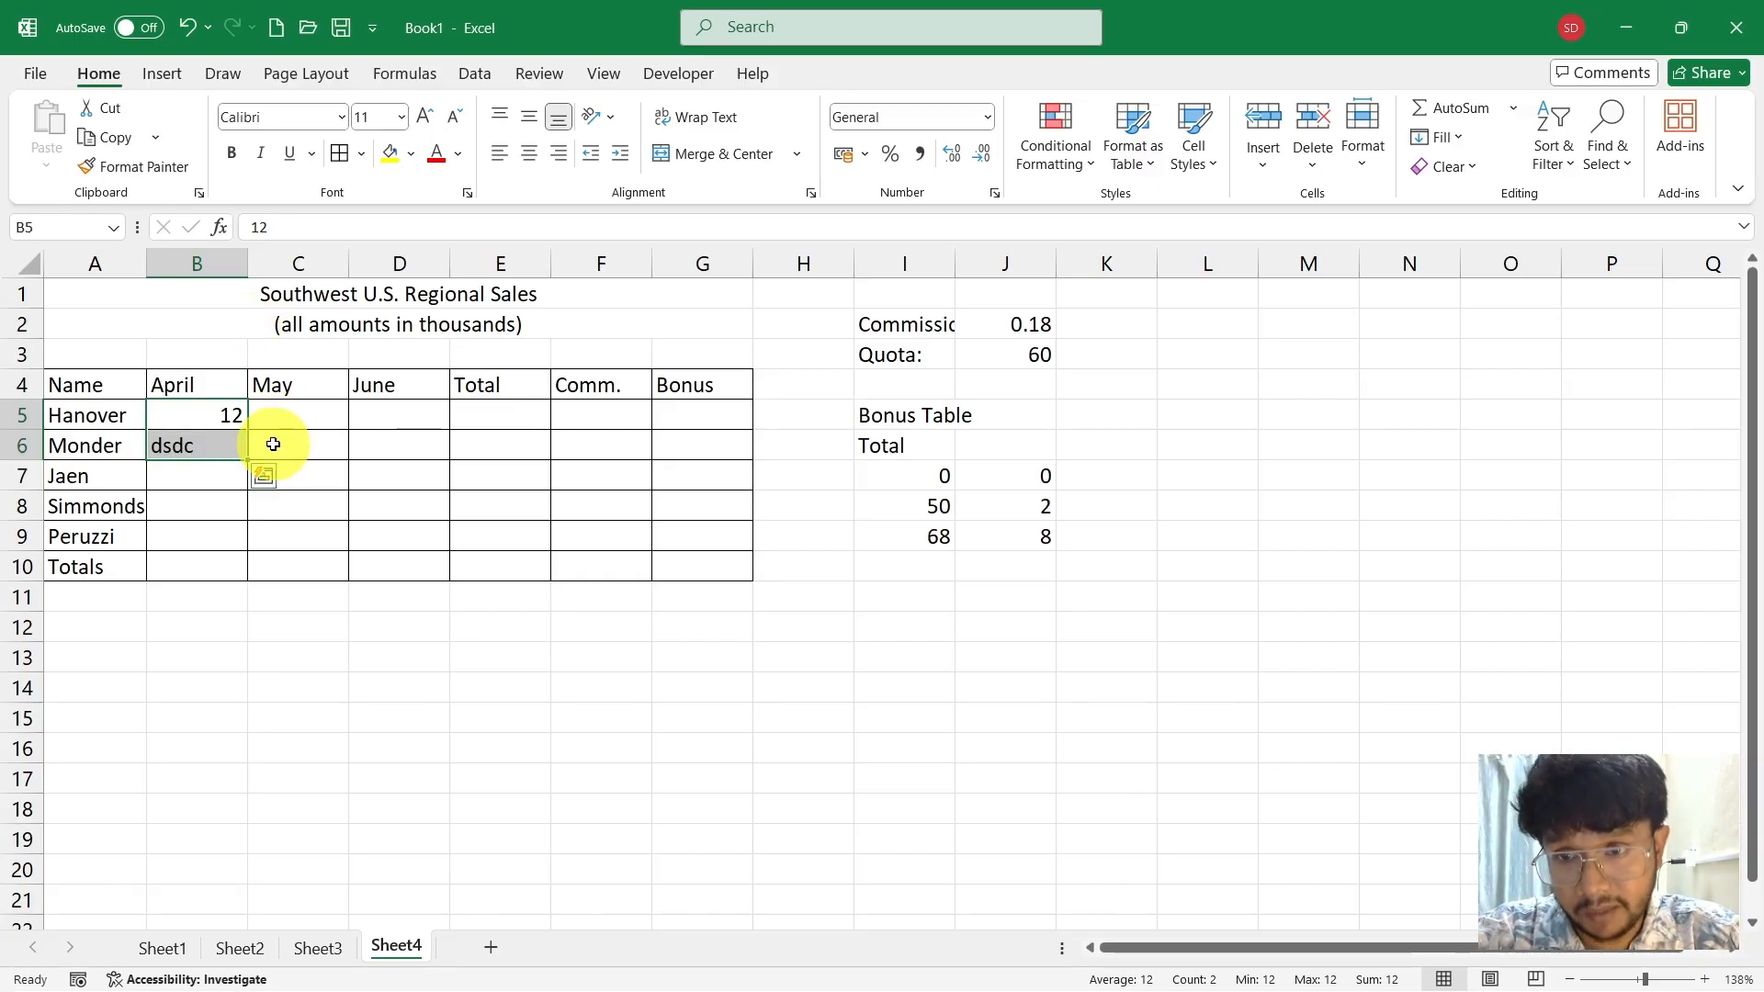
Enter fdfs in cell C6 and set that cell's font size to 14
click(272, 444)
text(1)
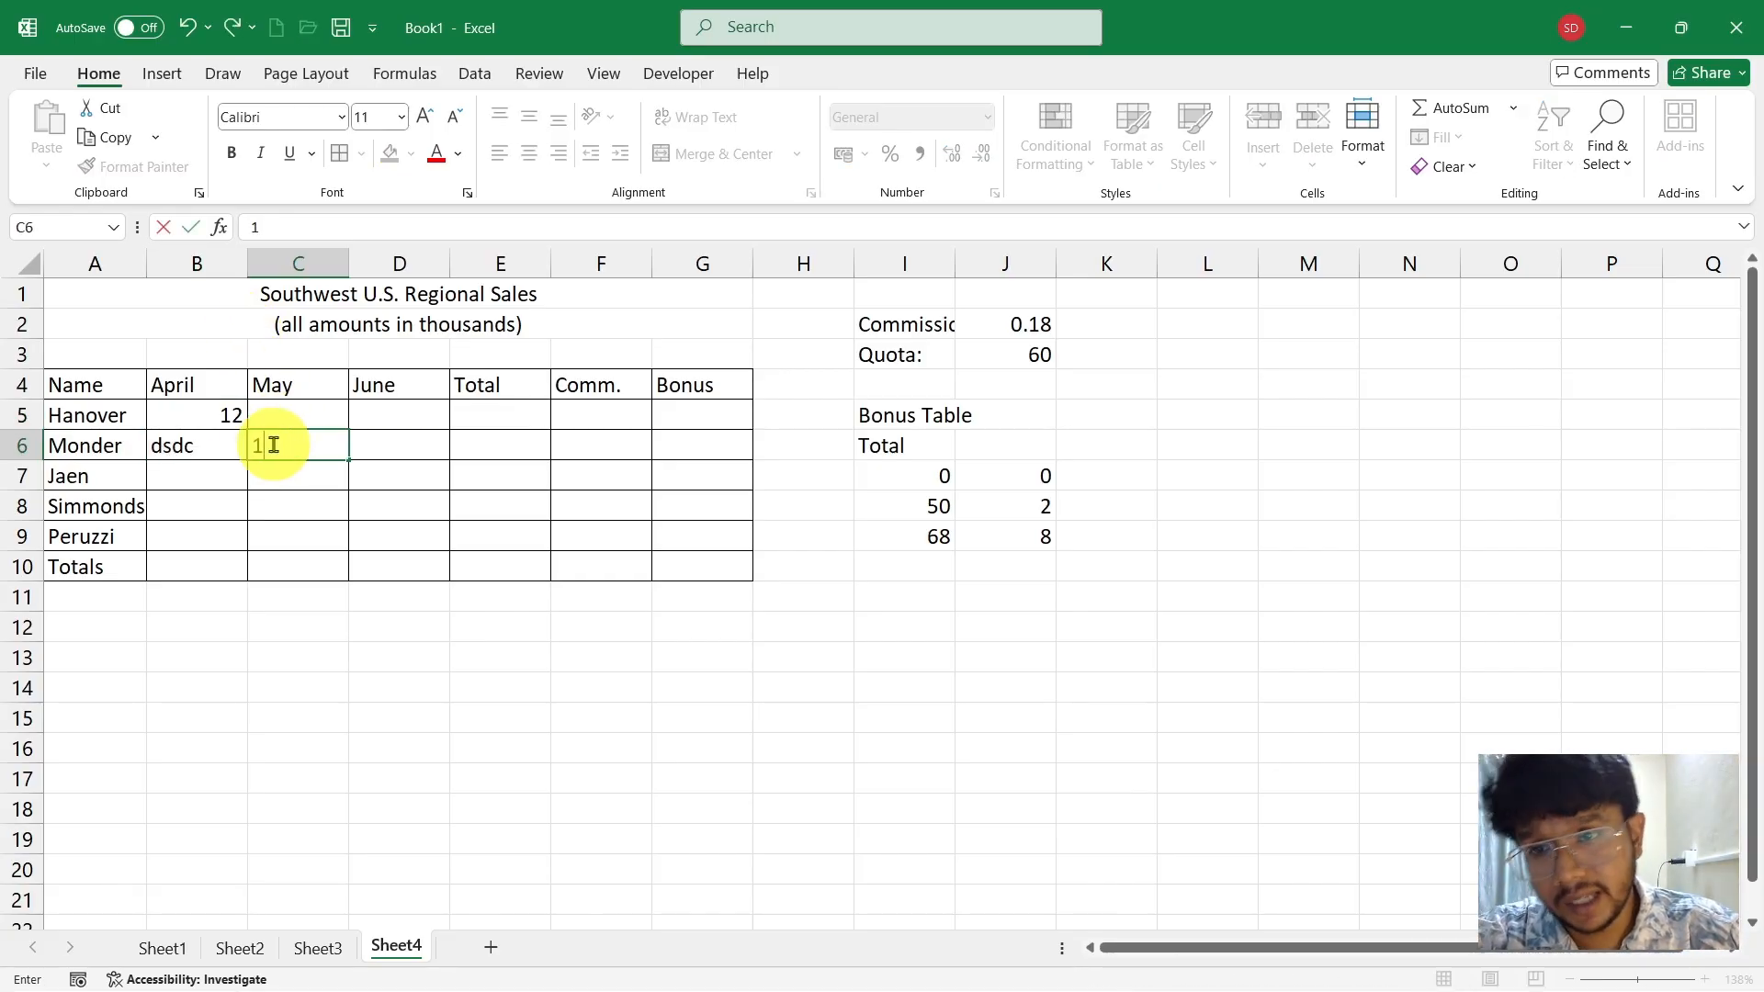
key(BackSpace)
key(Return)
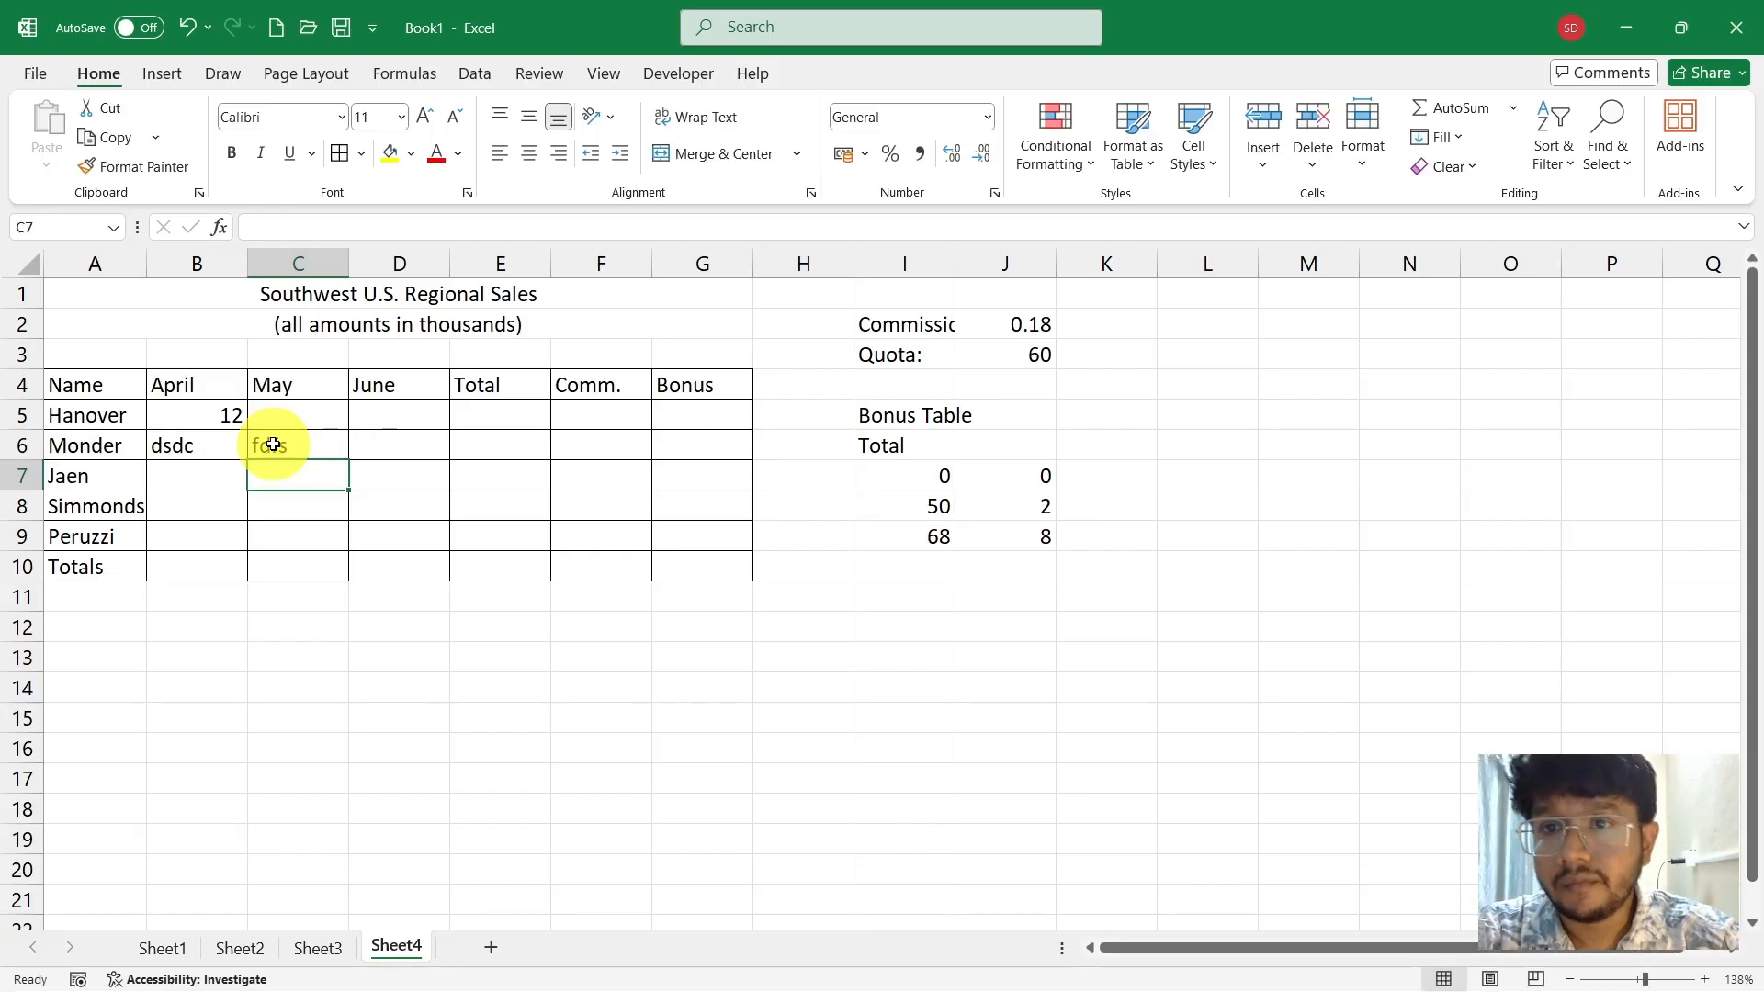
click(320, 435)
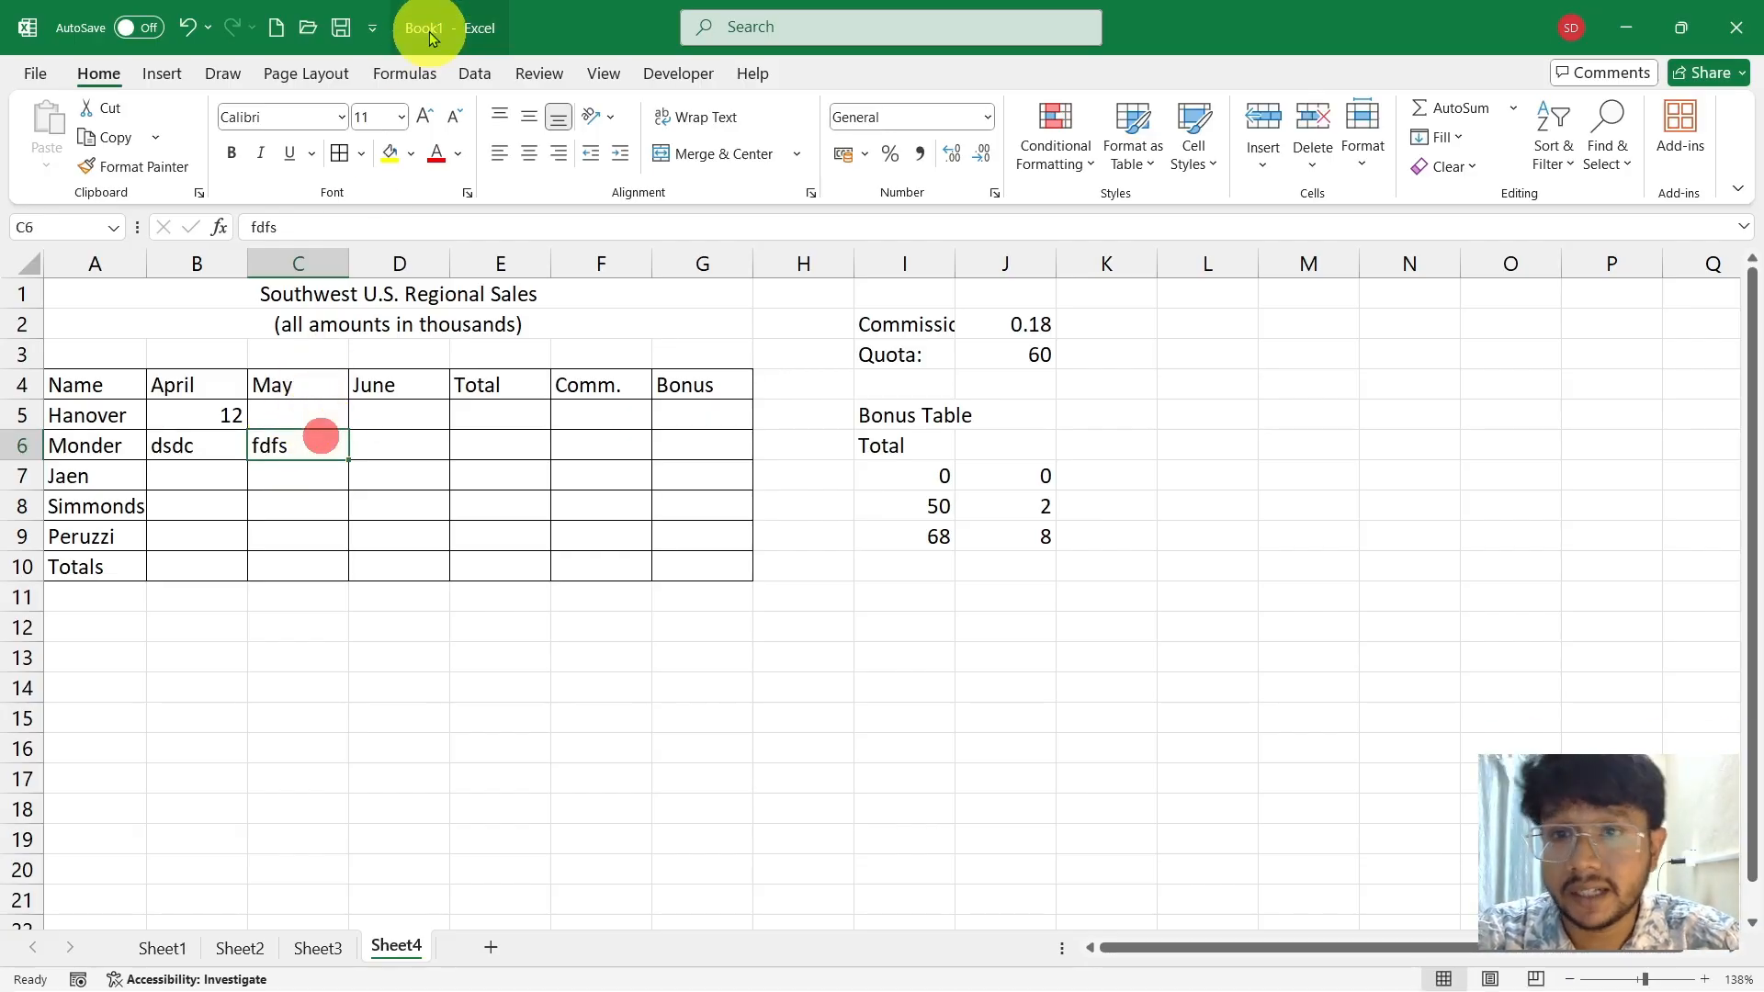
click(359, 123)
text(14)
key(Return)
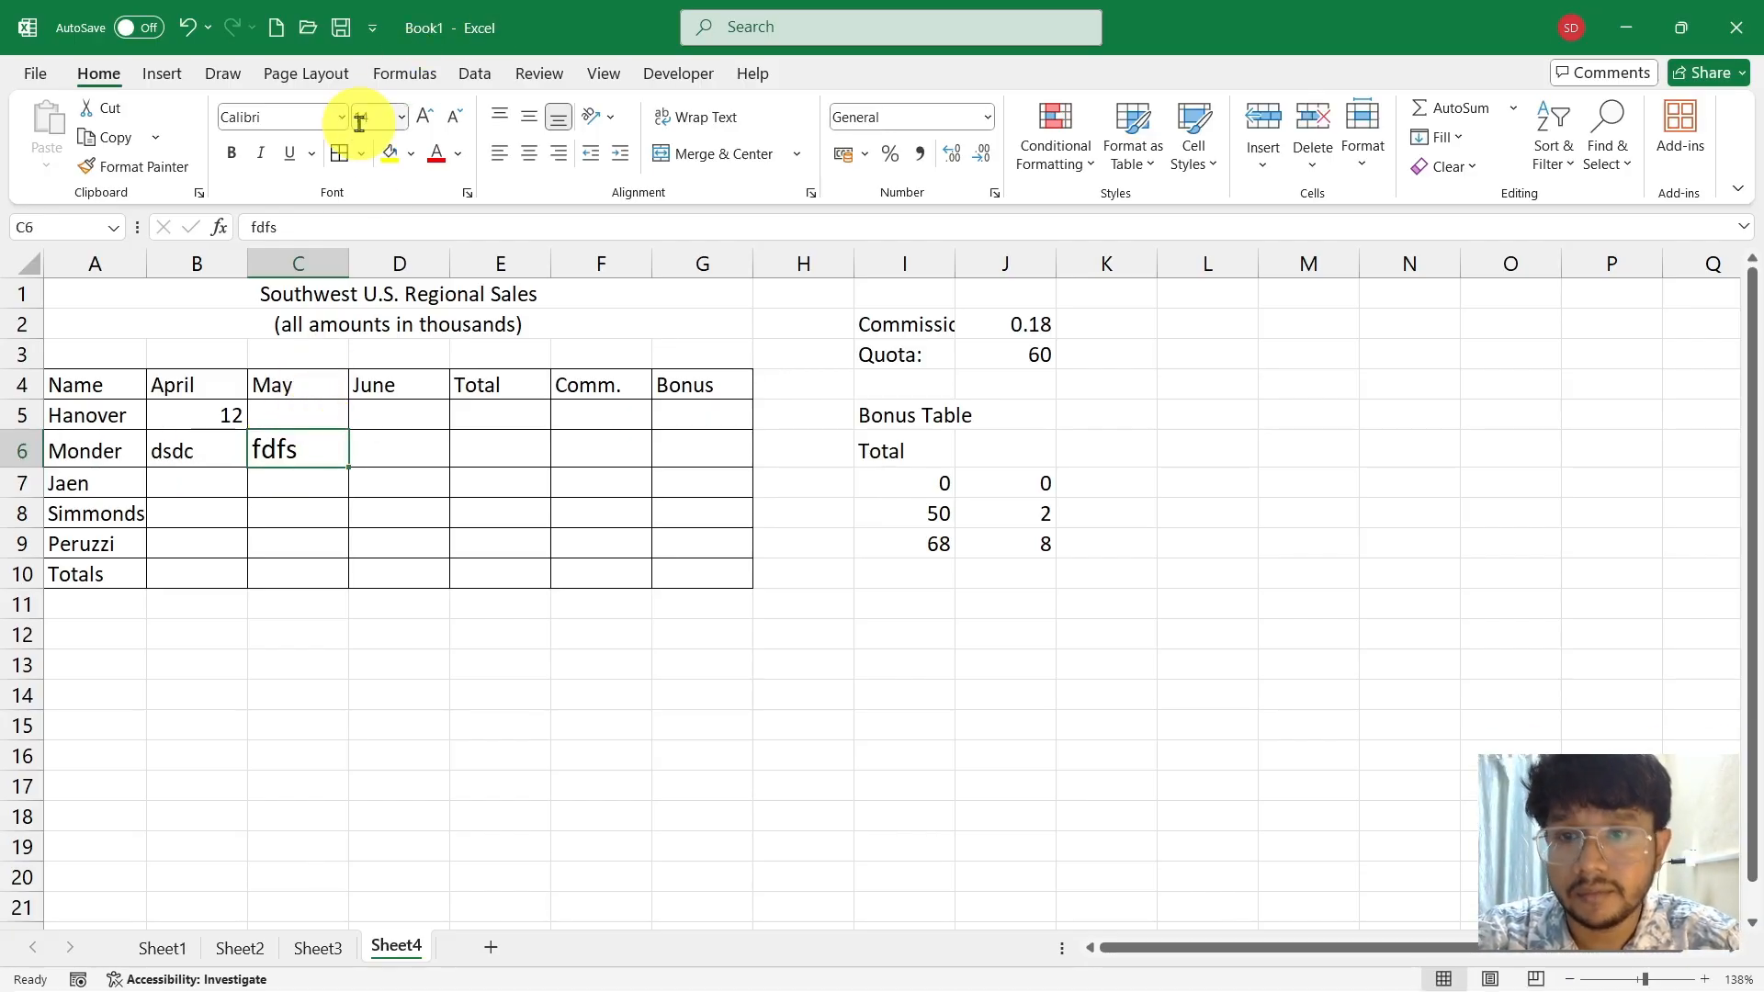
Enter sds in cell C7 below the enlarged entry
click(313, 479)
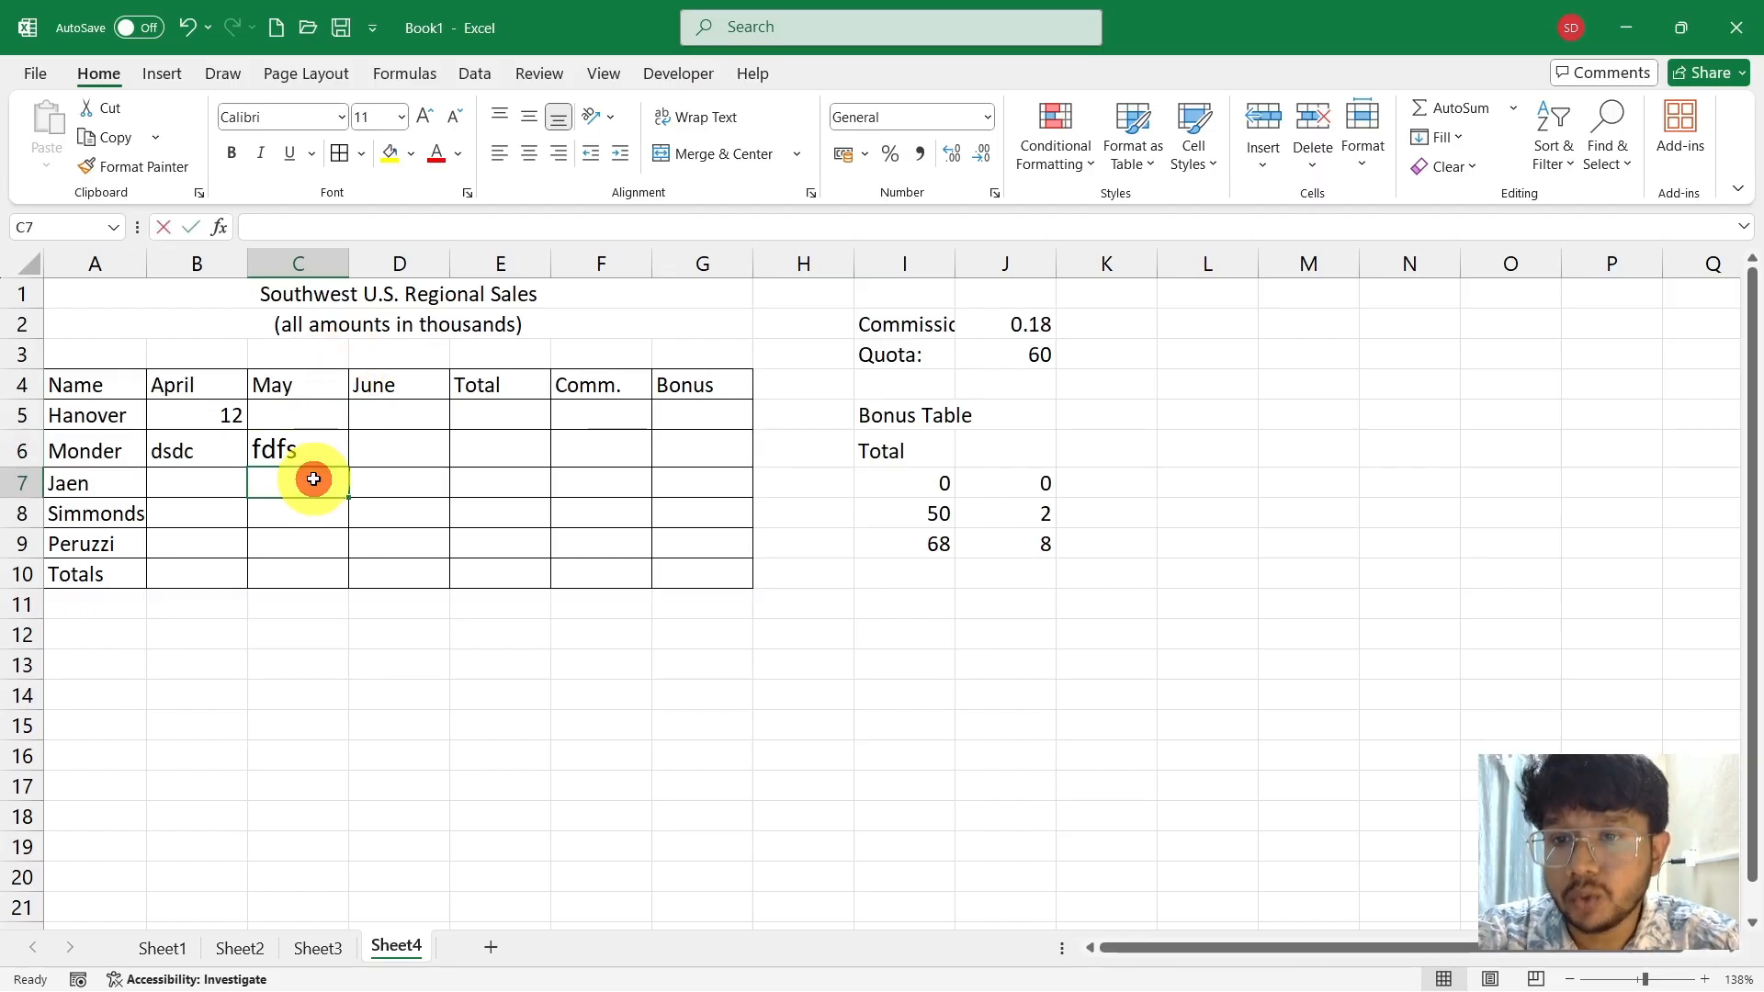
text(sds)
key(Return)
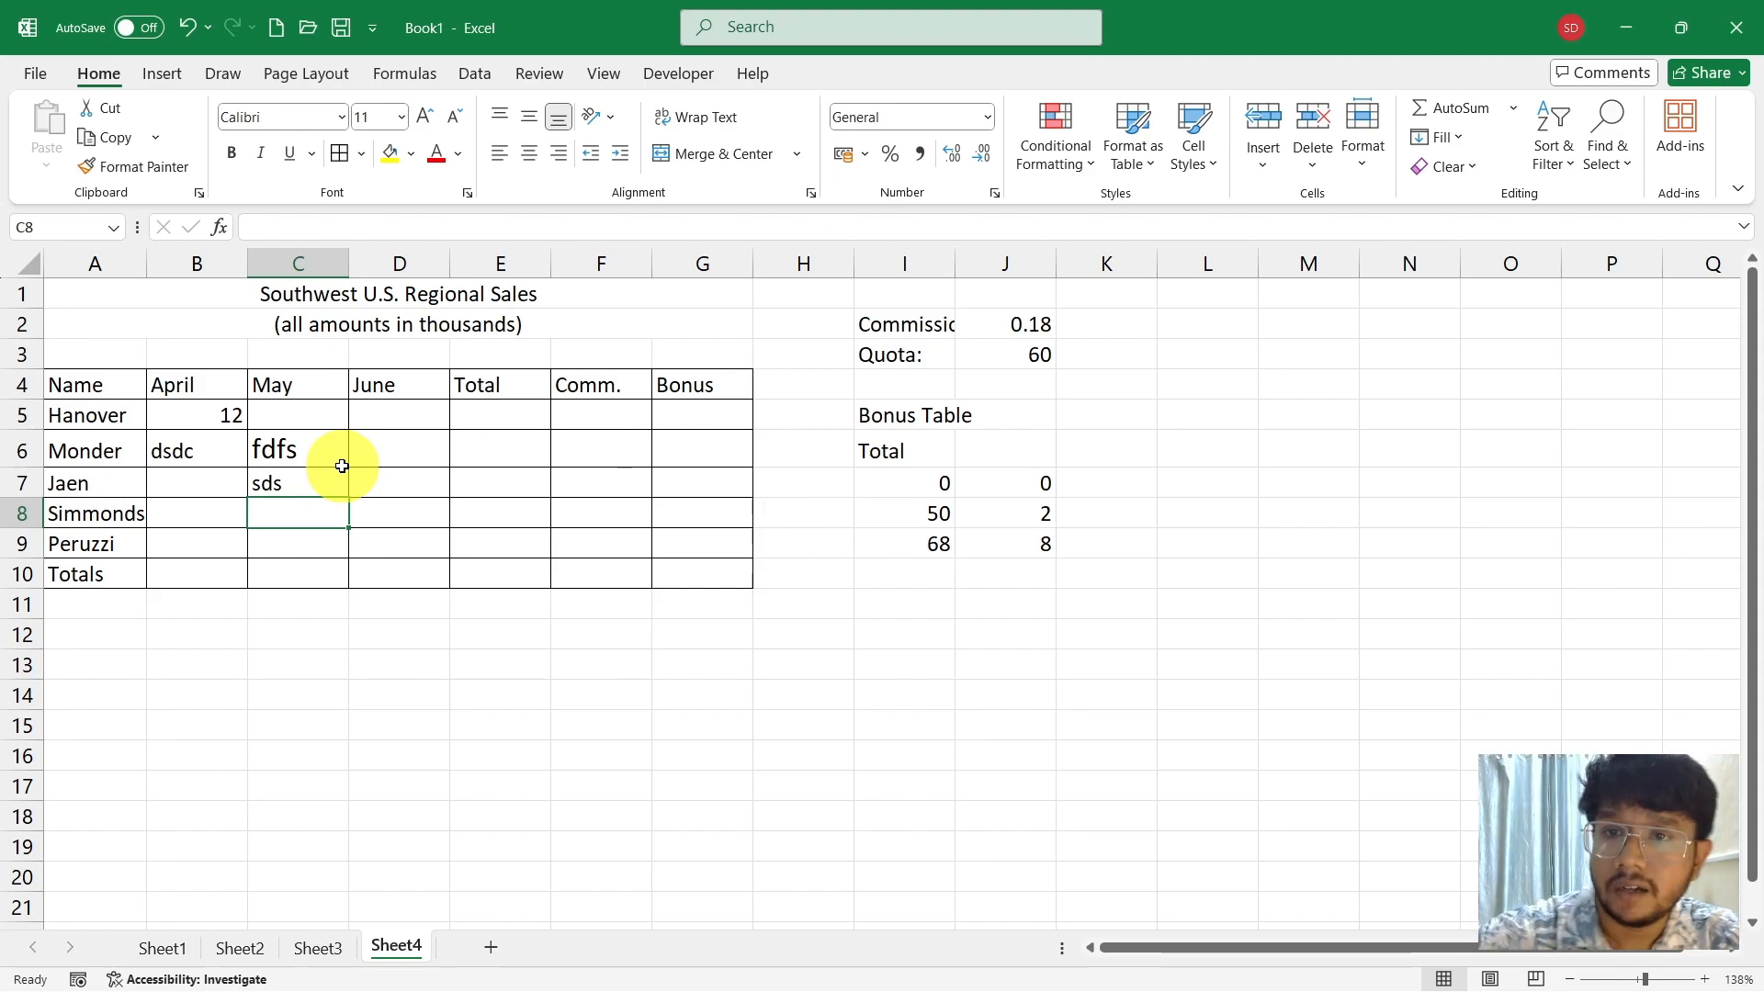
Set the font size of every cell on Sheet4 to 14
click(31, 266)
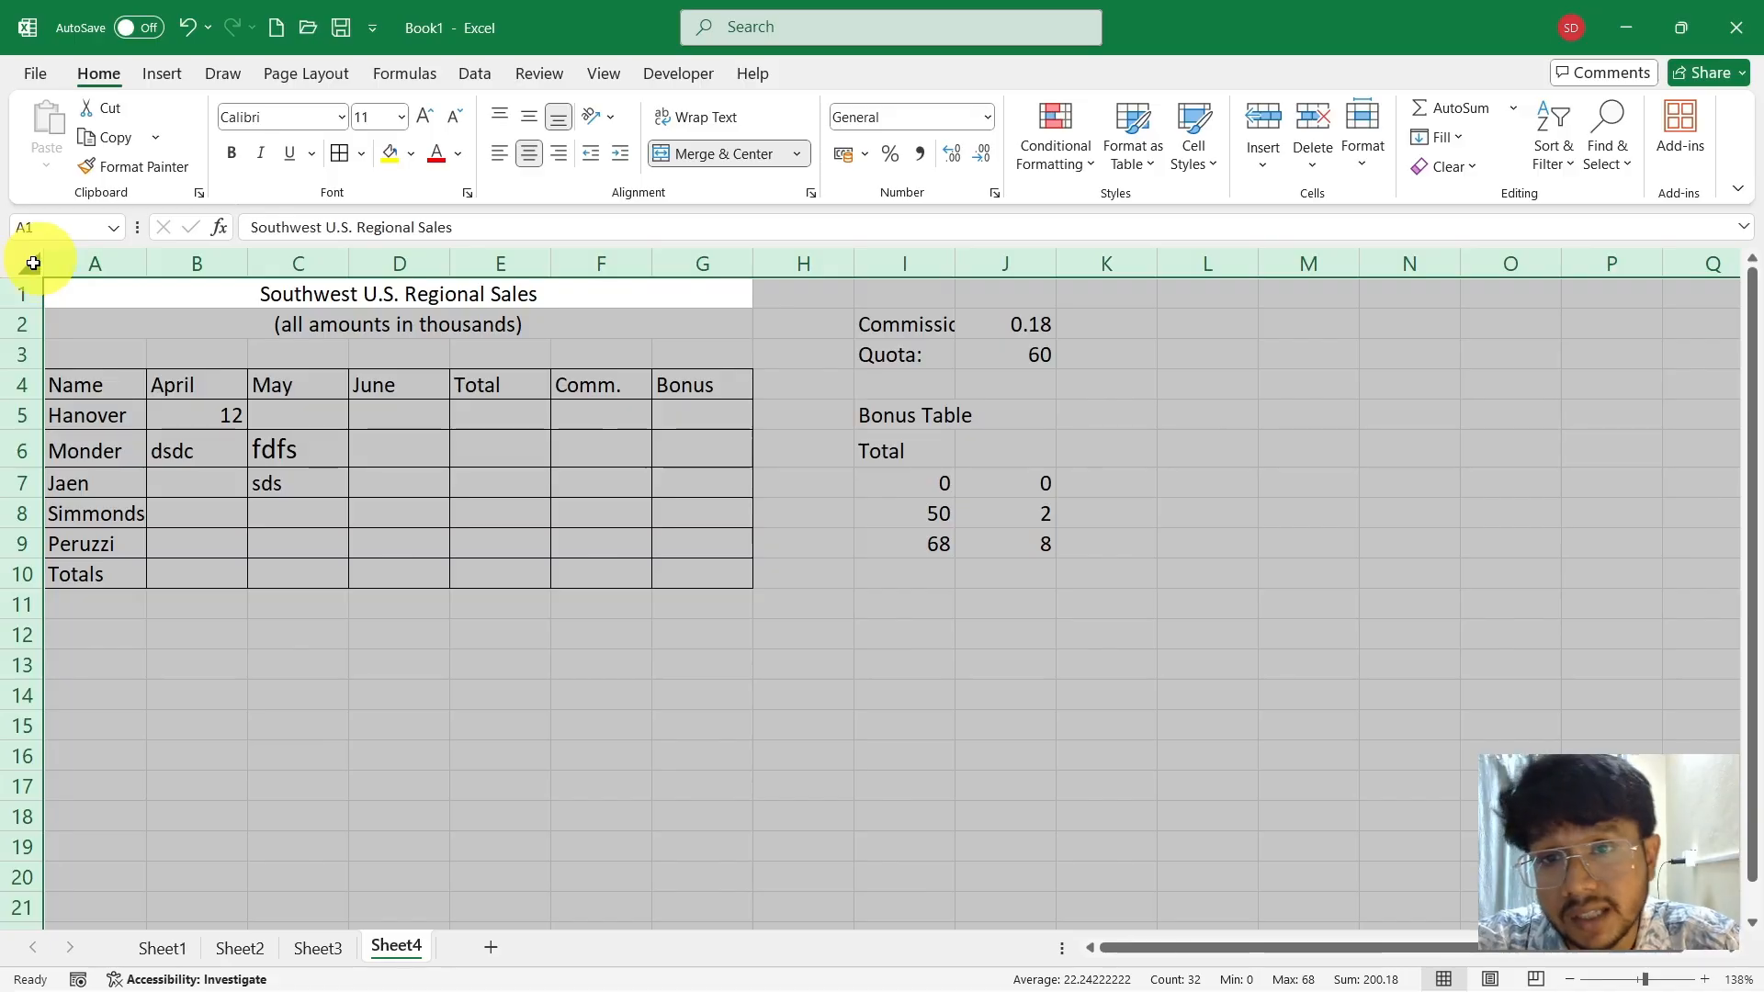
click(369, 117)
text(14)
key(Return)
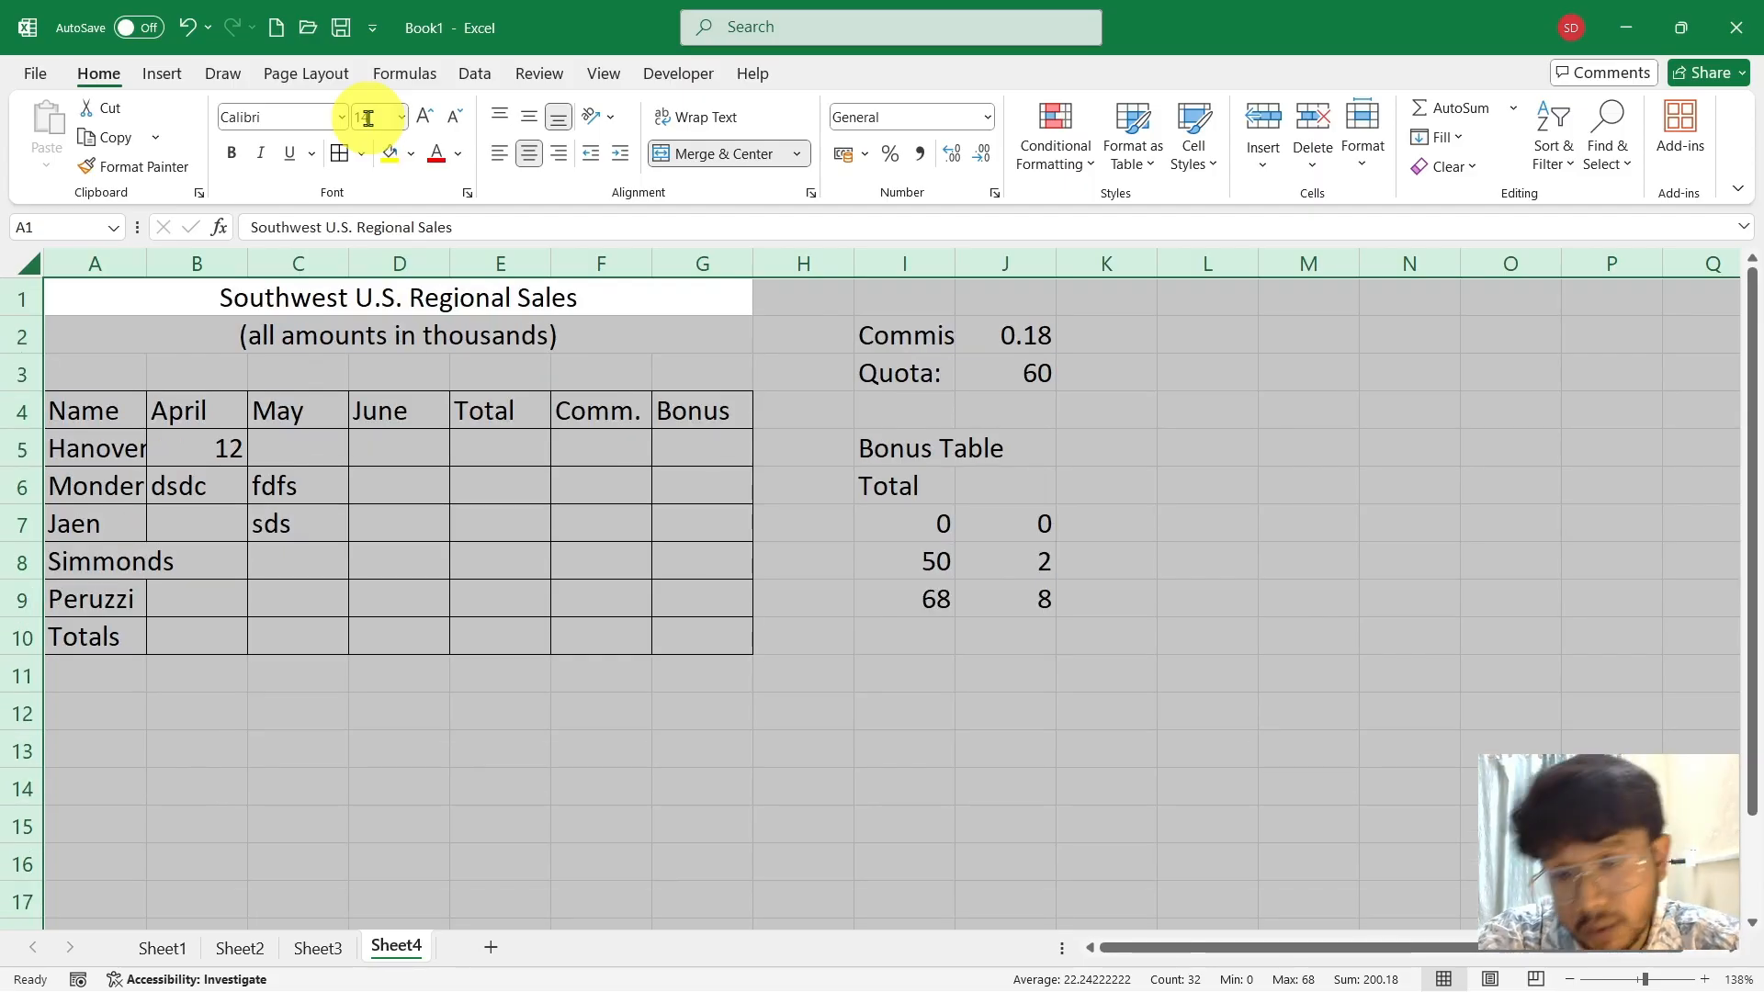
Enter fd in cell D8 of Sheet4 and reselect that cell
click(410, 603)
click(393, 563)
text(fd)
key(Return)
click(394, 563)
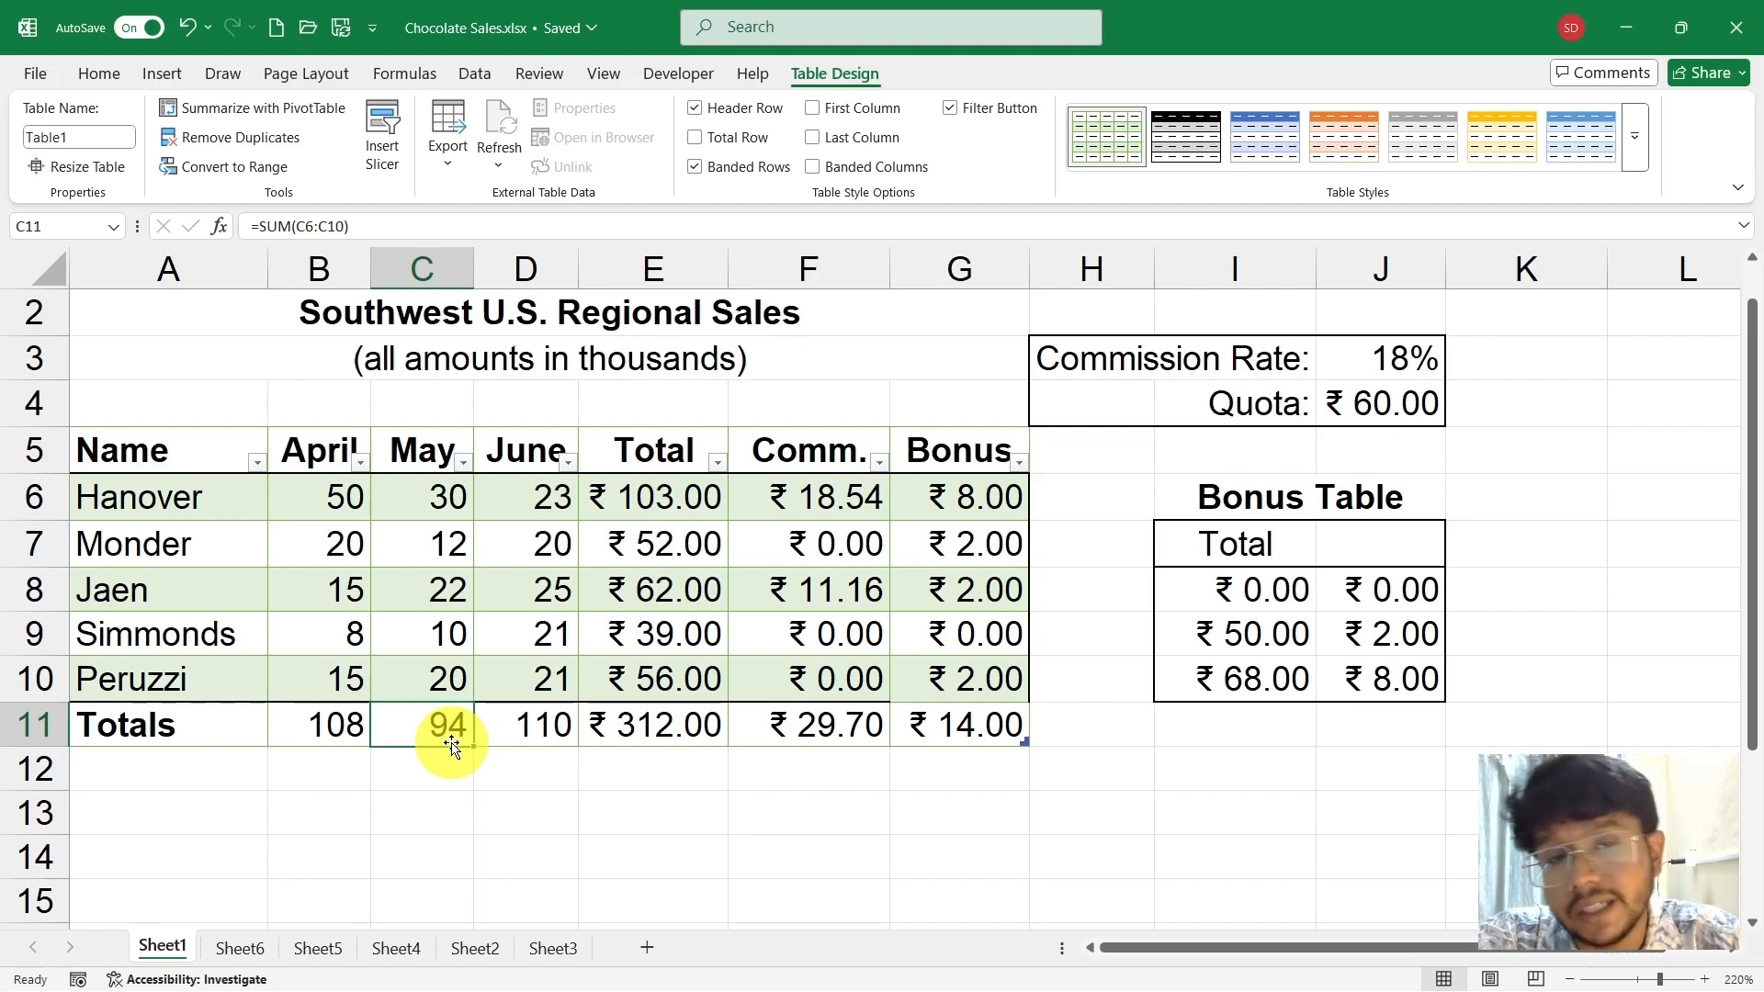
Return to the Chocolate Sales workbook, delete the table headers in A5:G5 and undo the deletion
drag(312, 494, 691, 669)
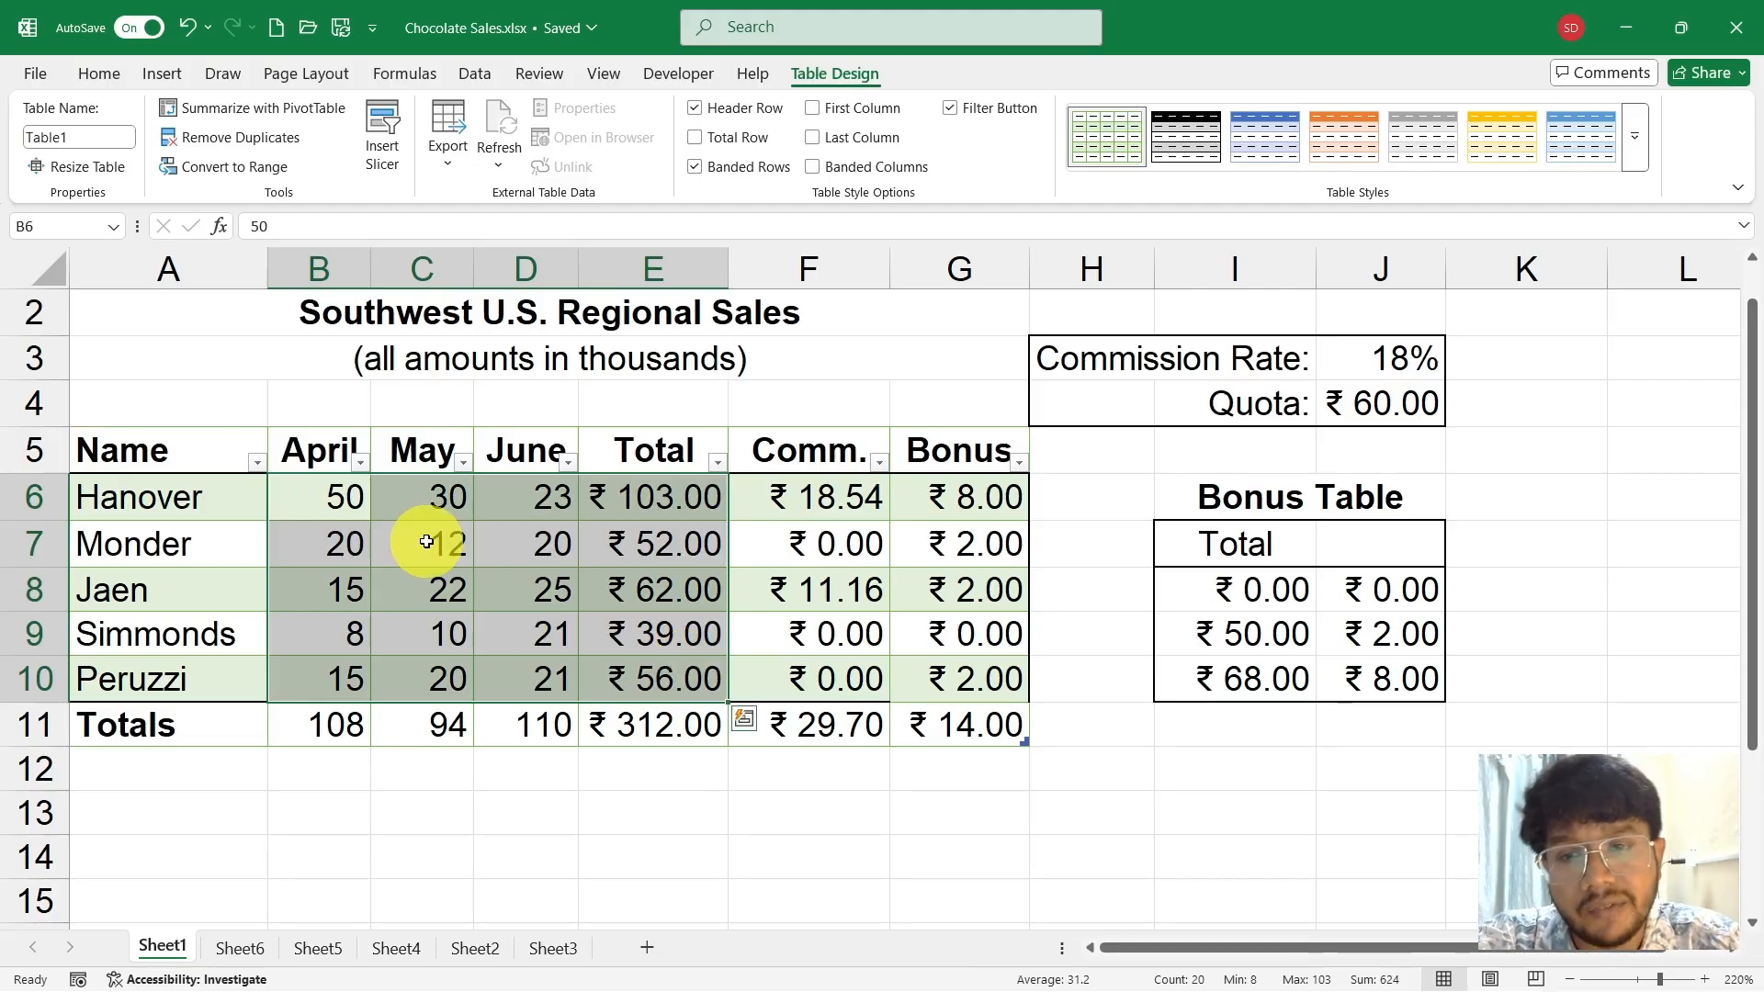
click(142, 467)
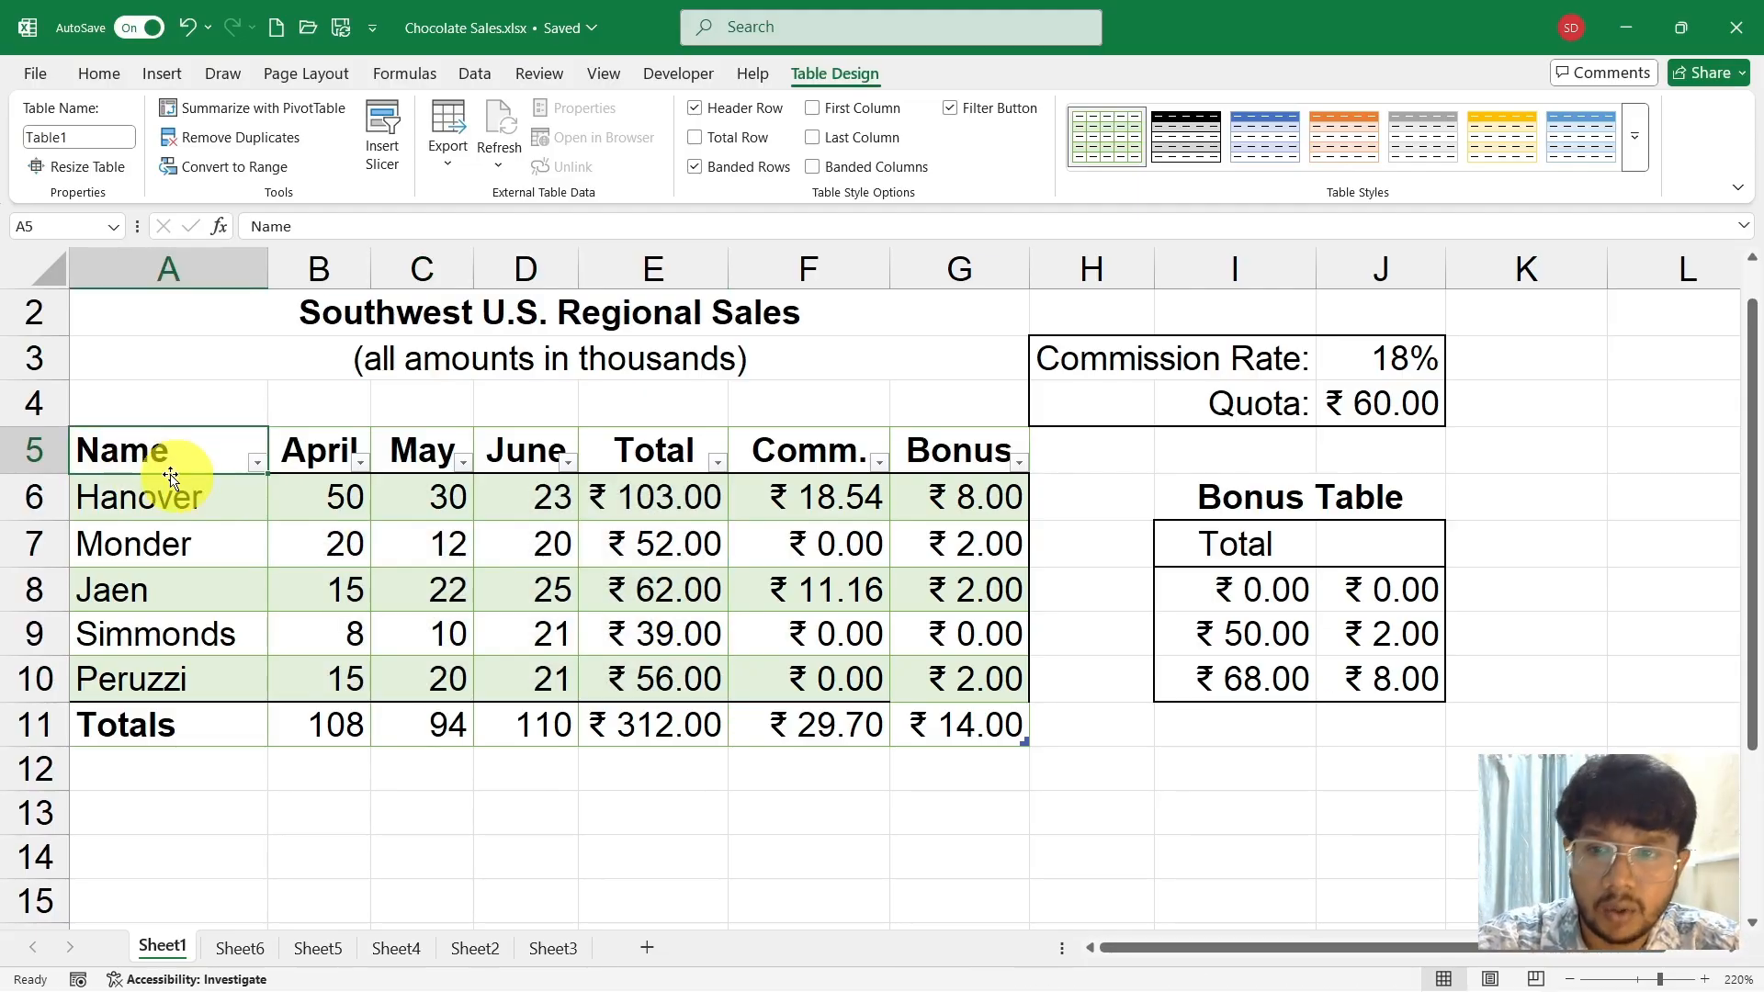
click(198, 514)
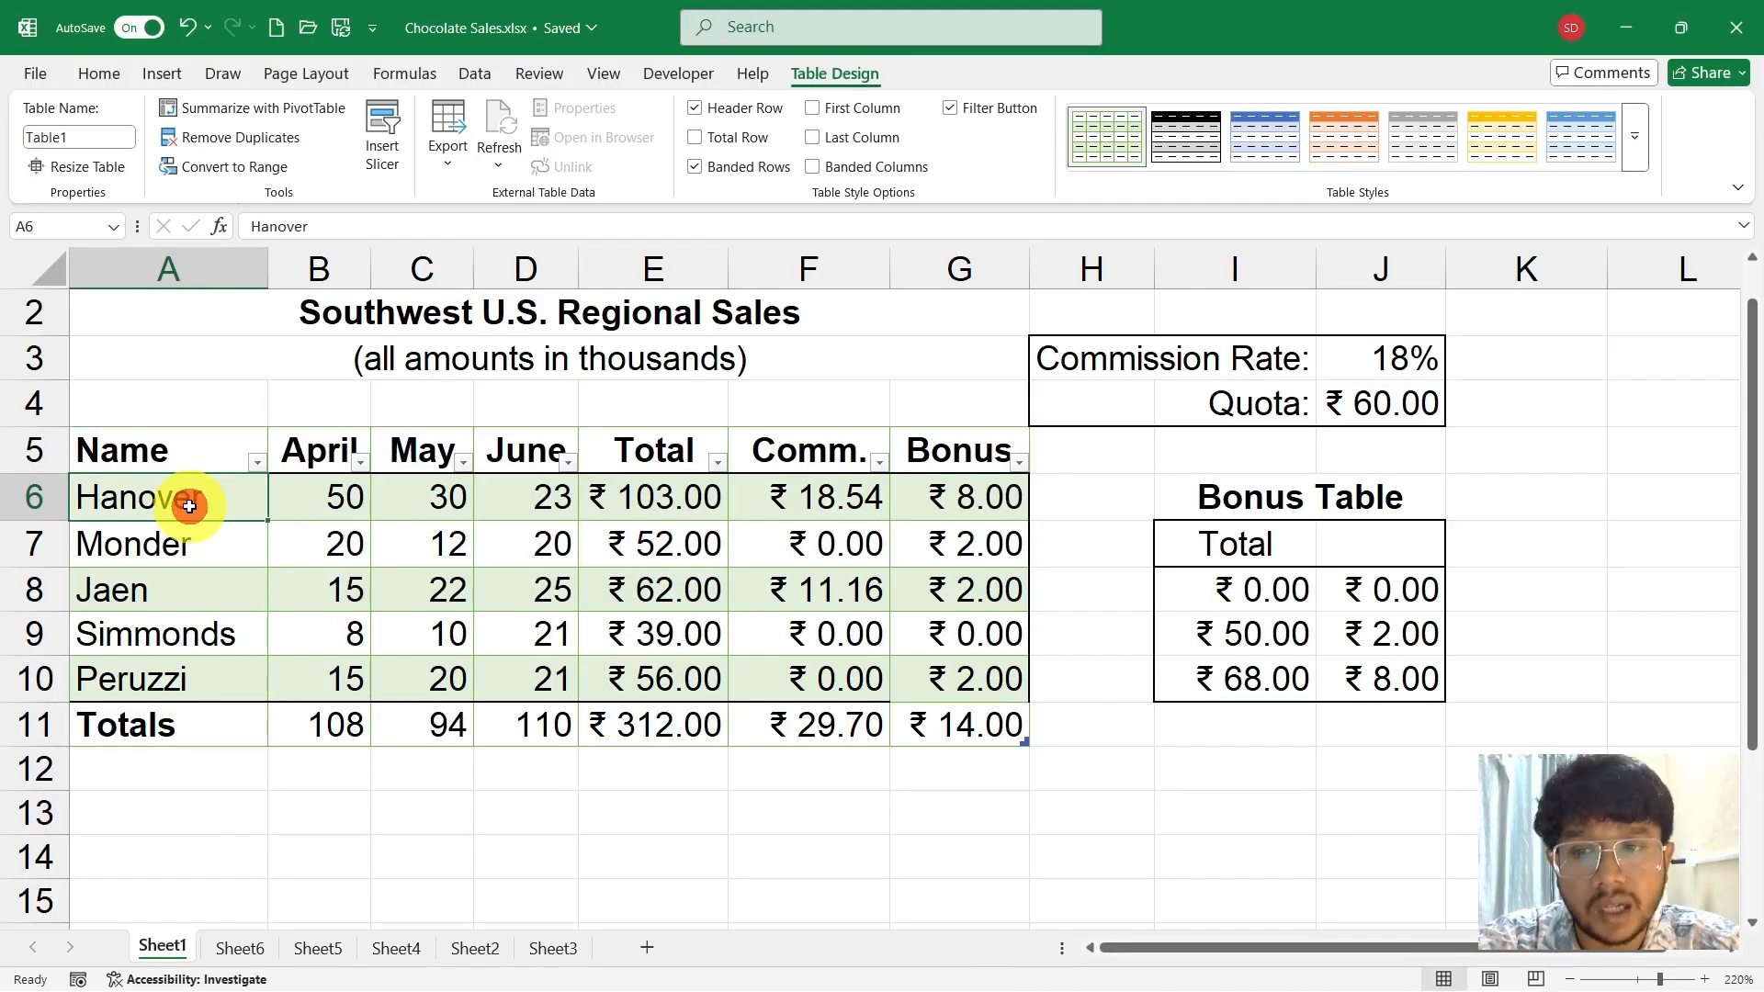
drag(169, 450, 899, 466)
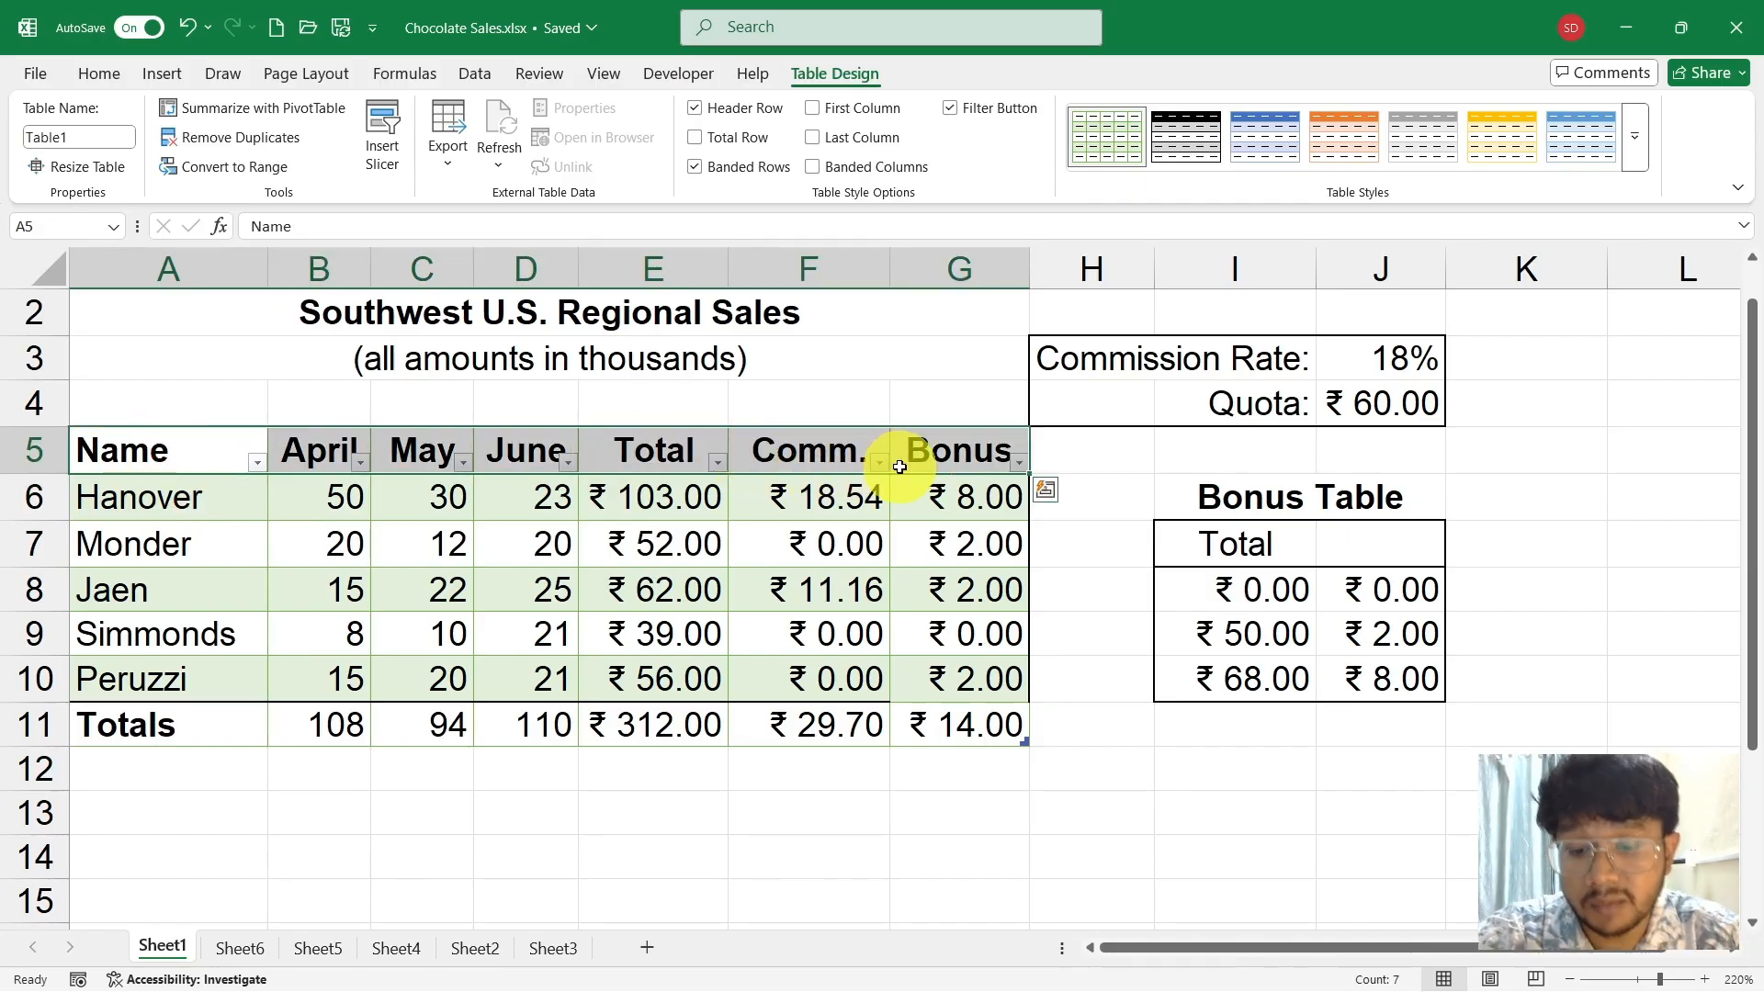
key(Delete)
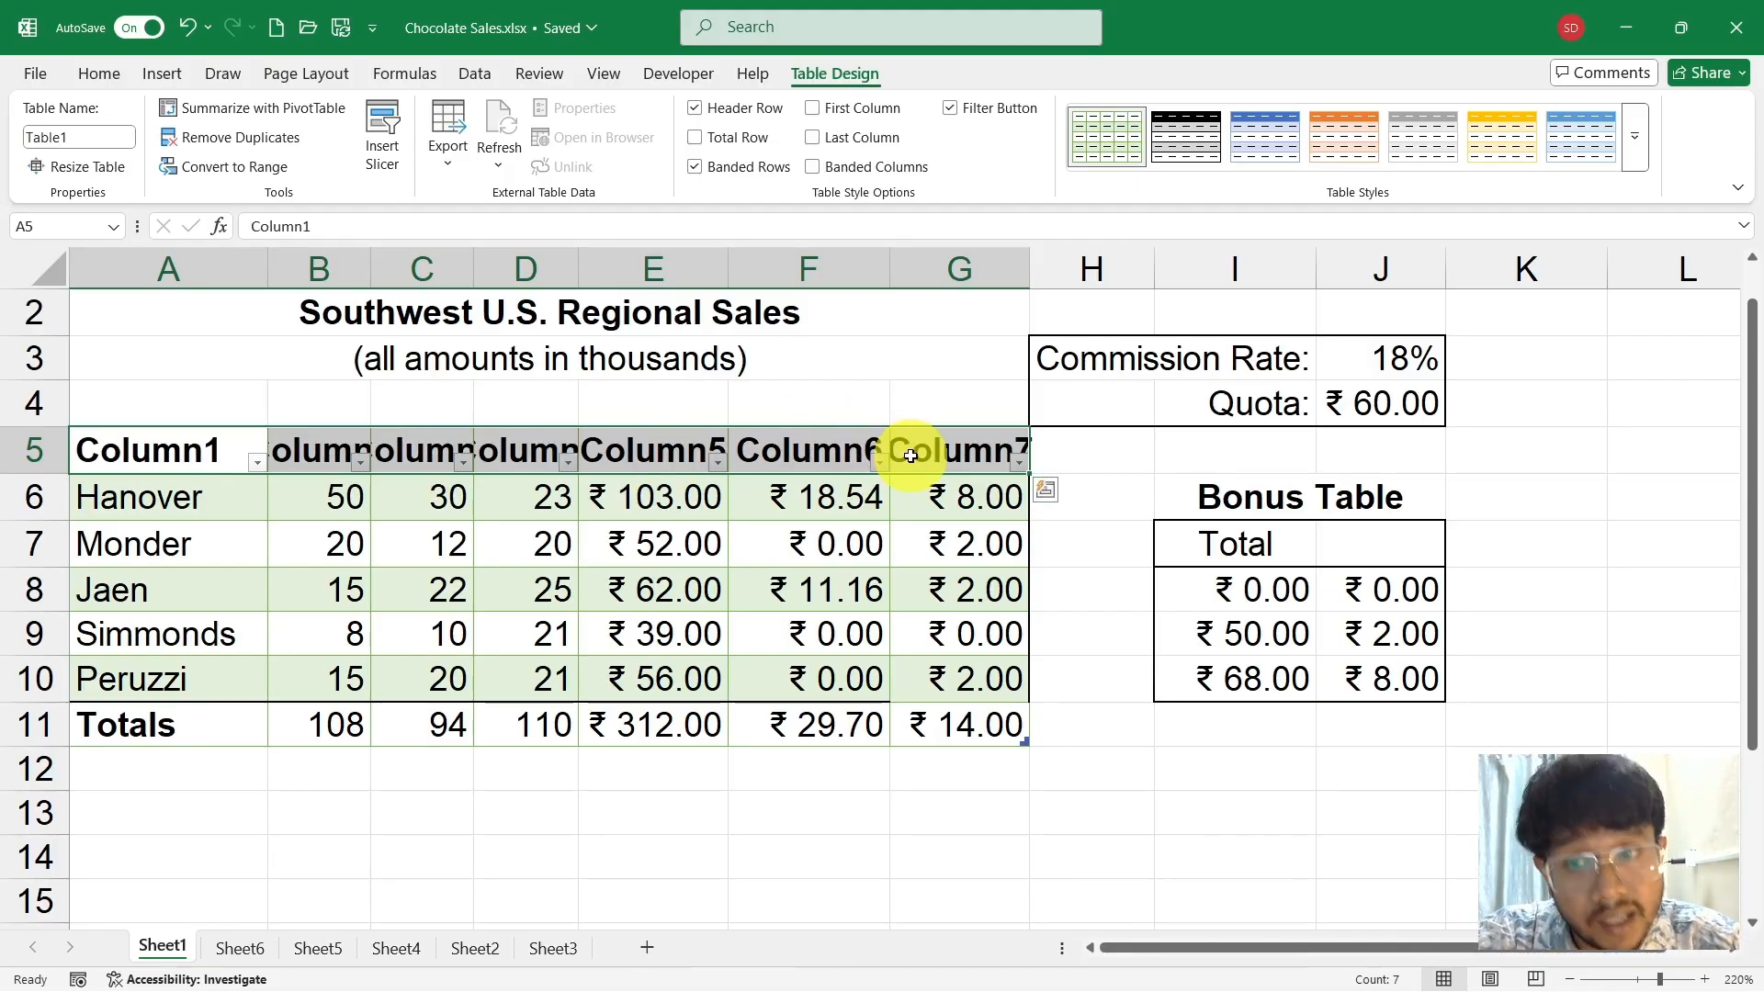
key(ctrl+z)
Overwrite the name in cell A7 with sds and undo the entry
click(164, 554)
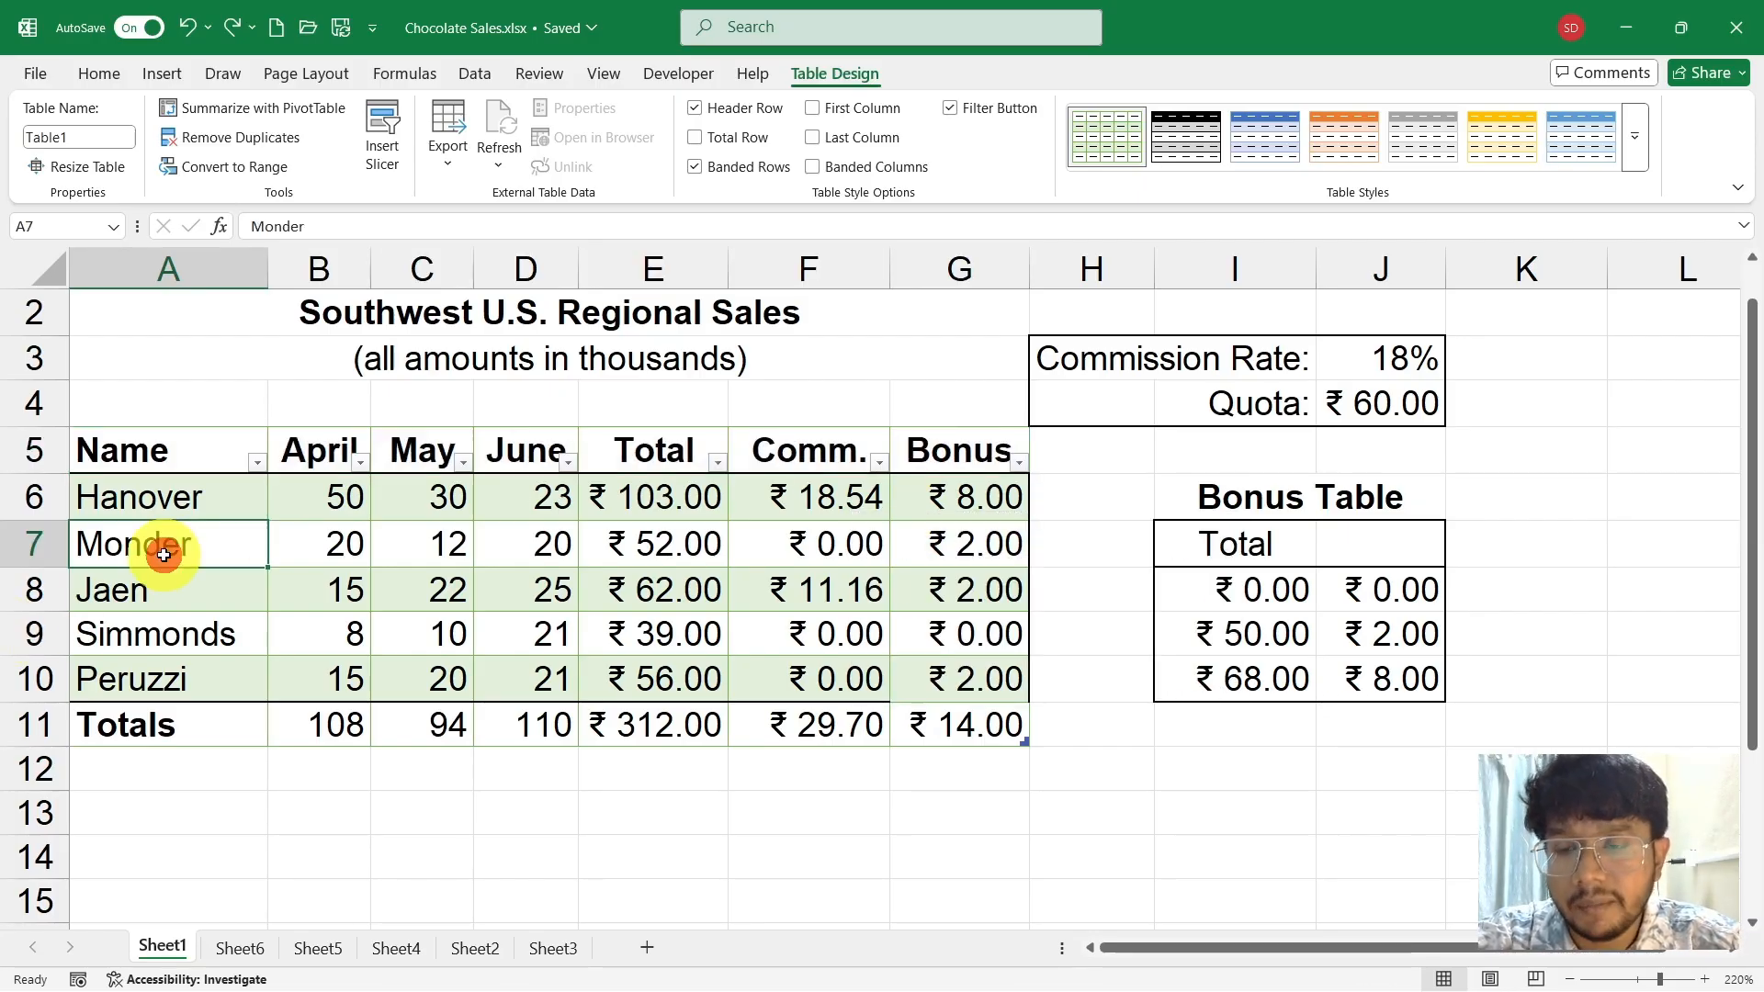
text(sds)
key(Return)
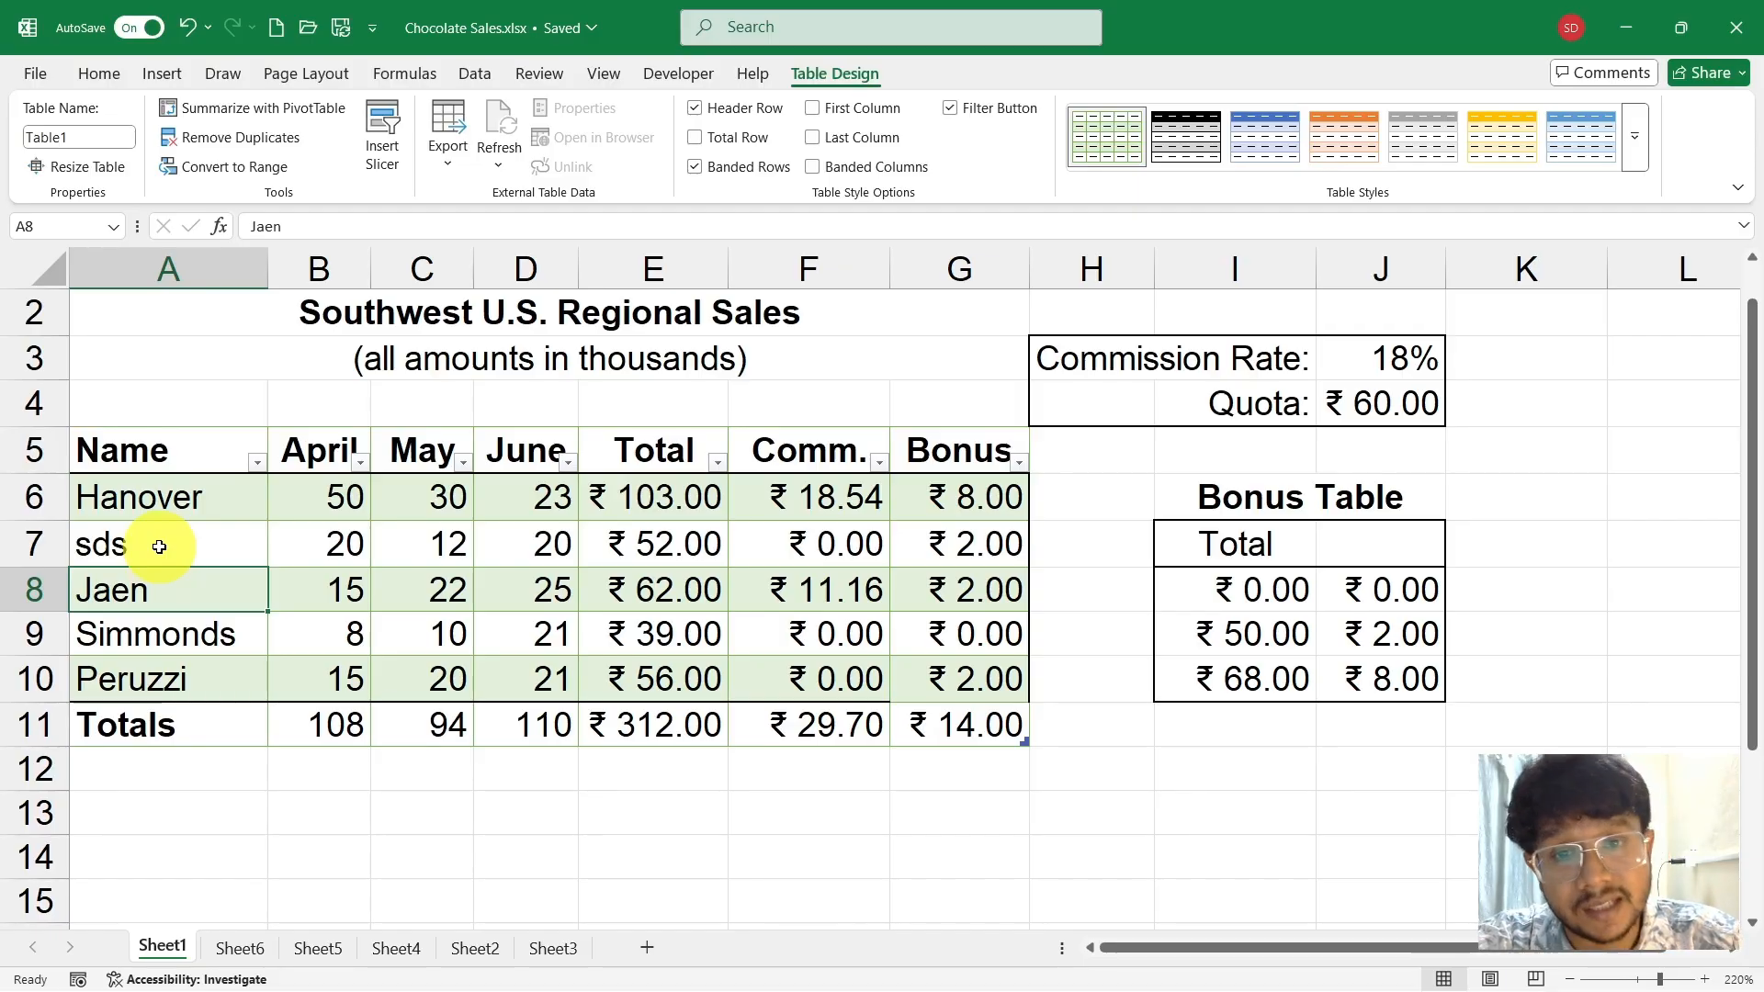
key(ctrl+z)
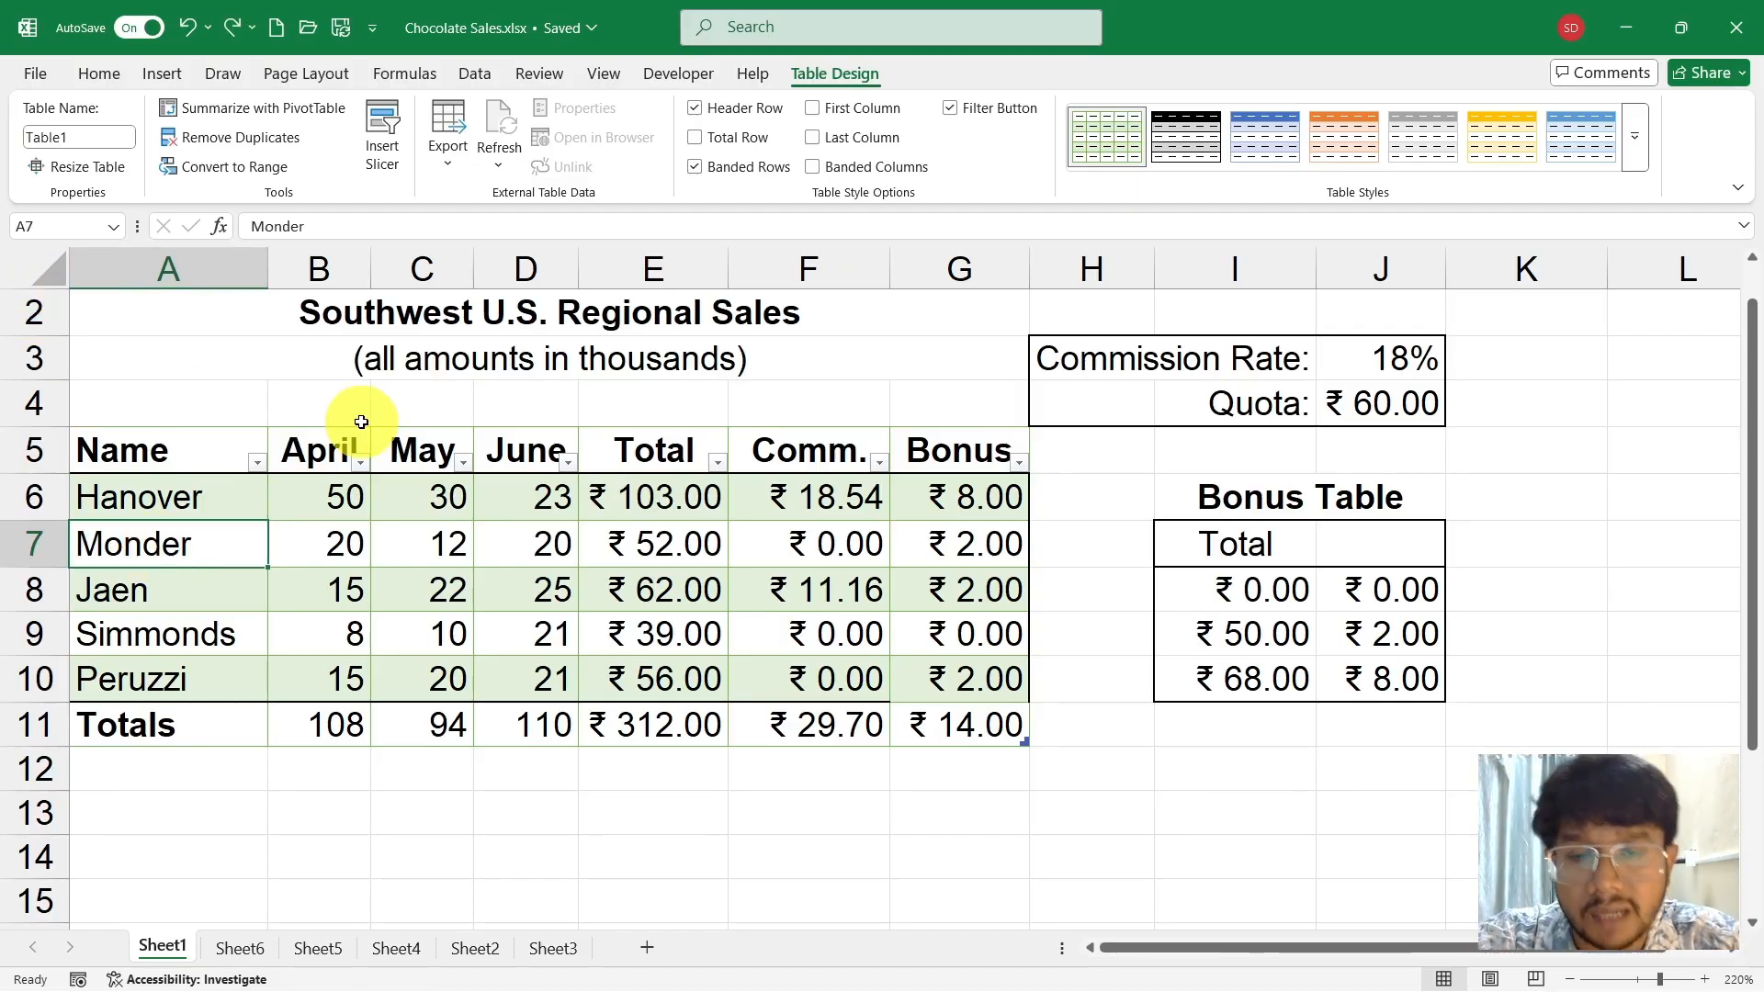
Clear the formatting of cell A7 only
scroll(361, 422, up, 1)
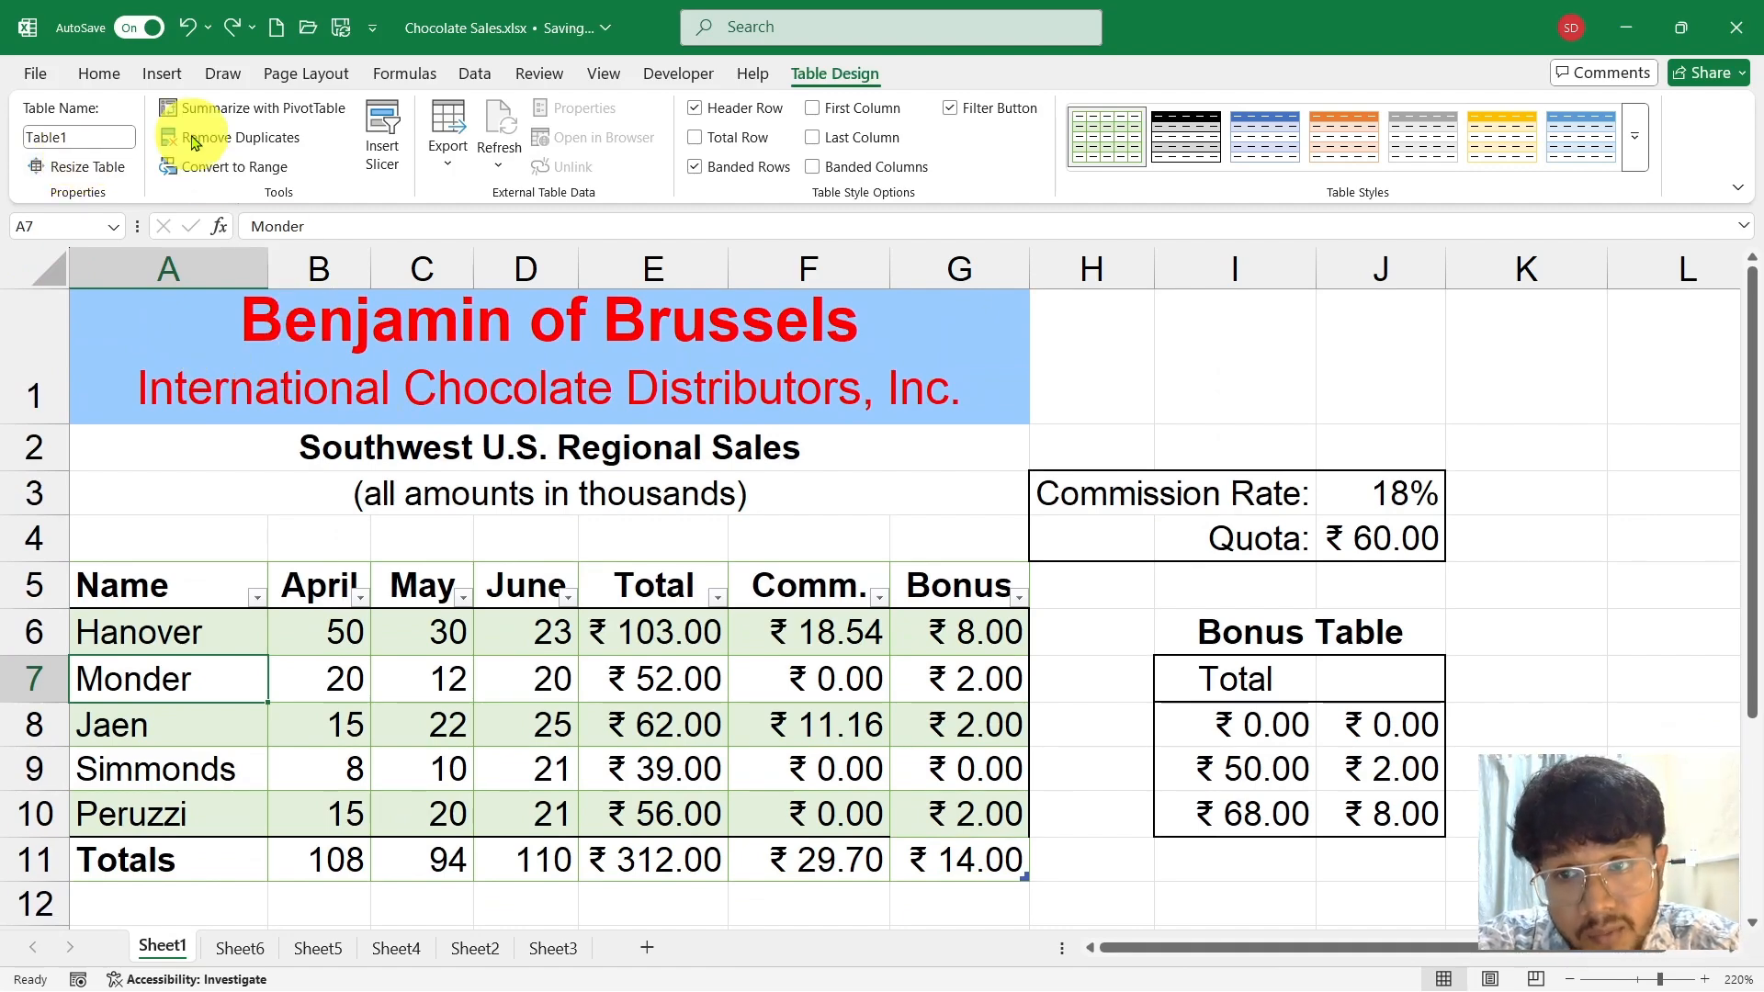
click(103, 72)
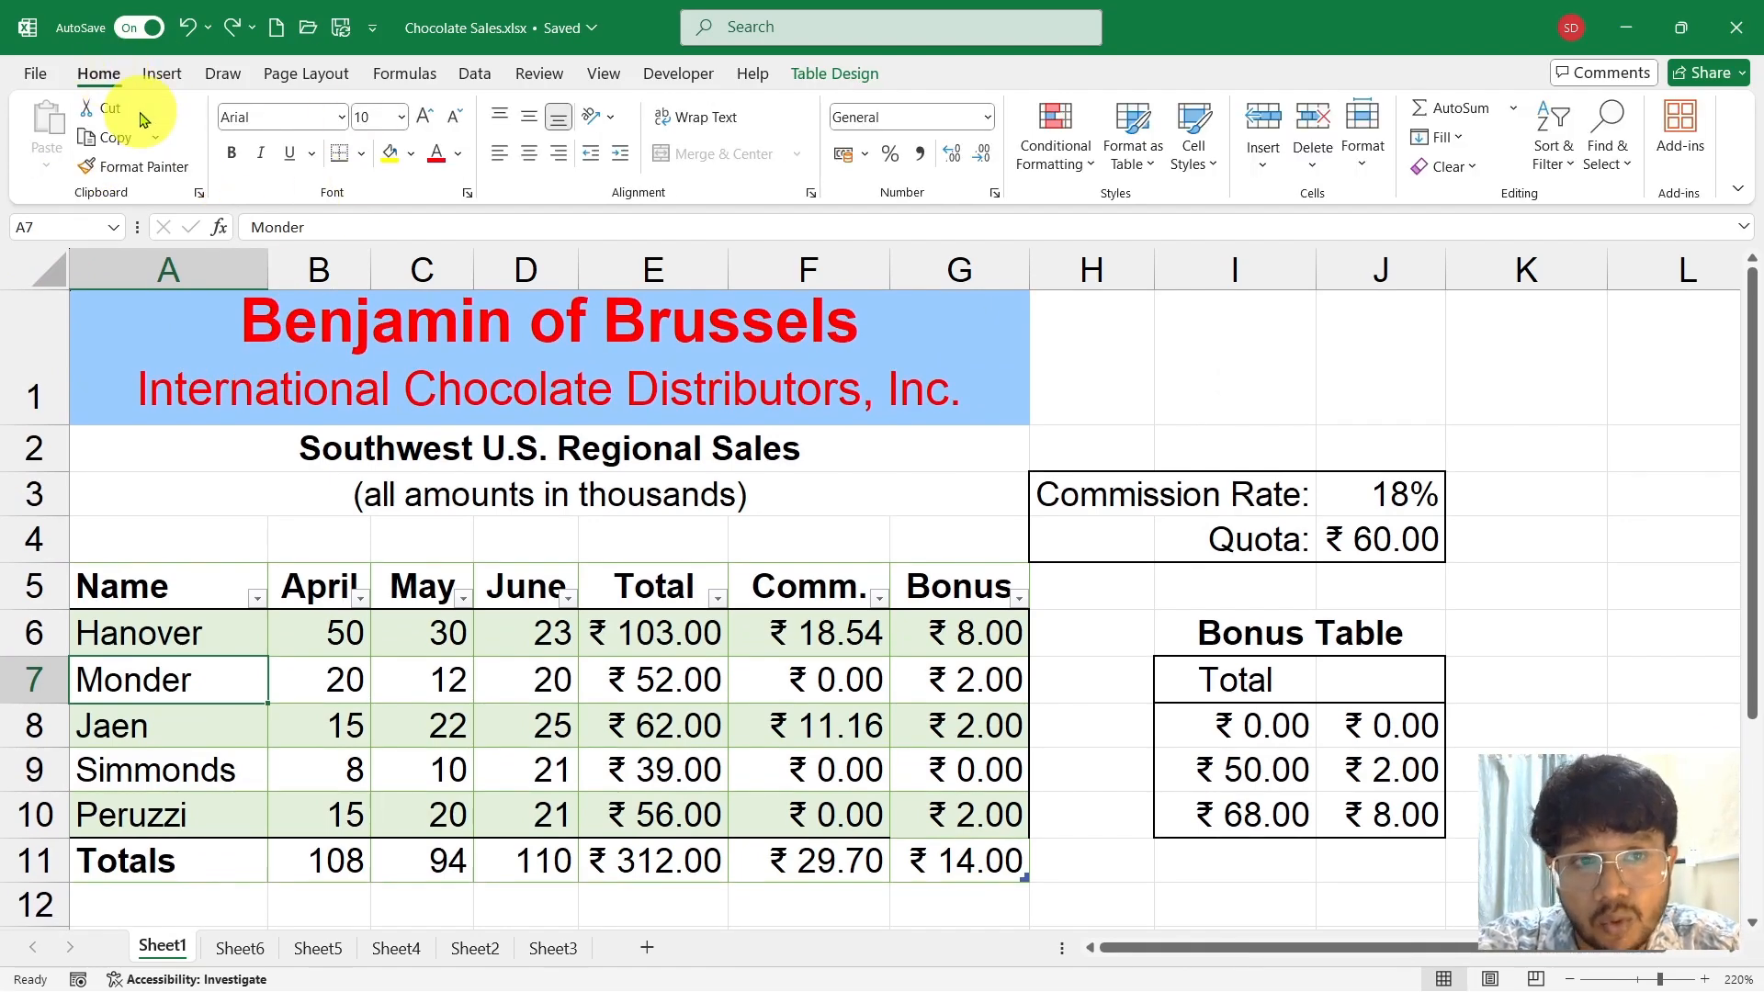
click(1461, 166)
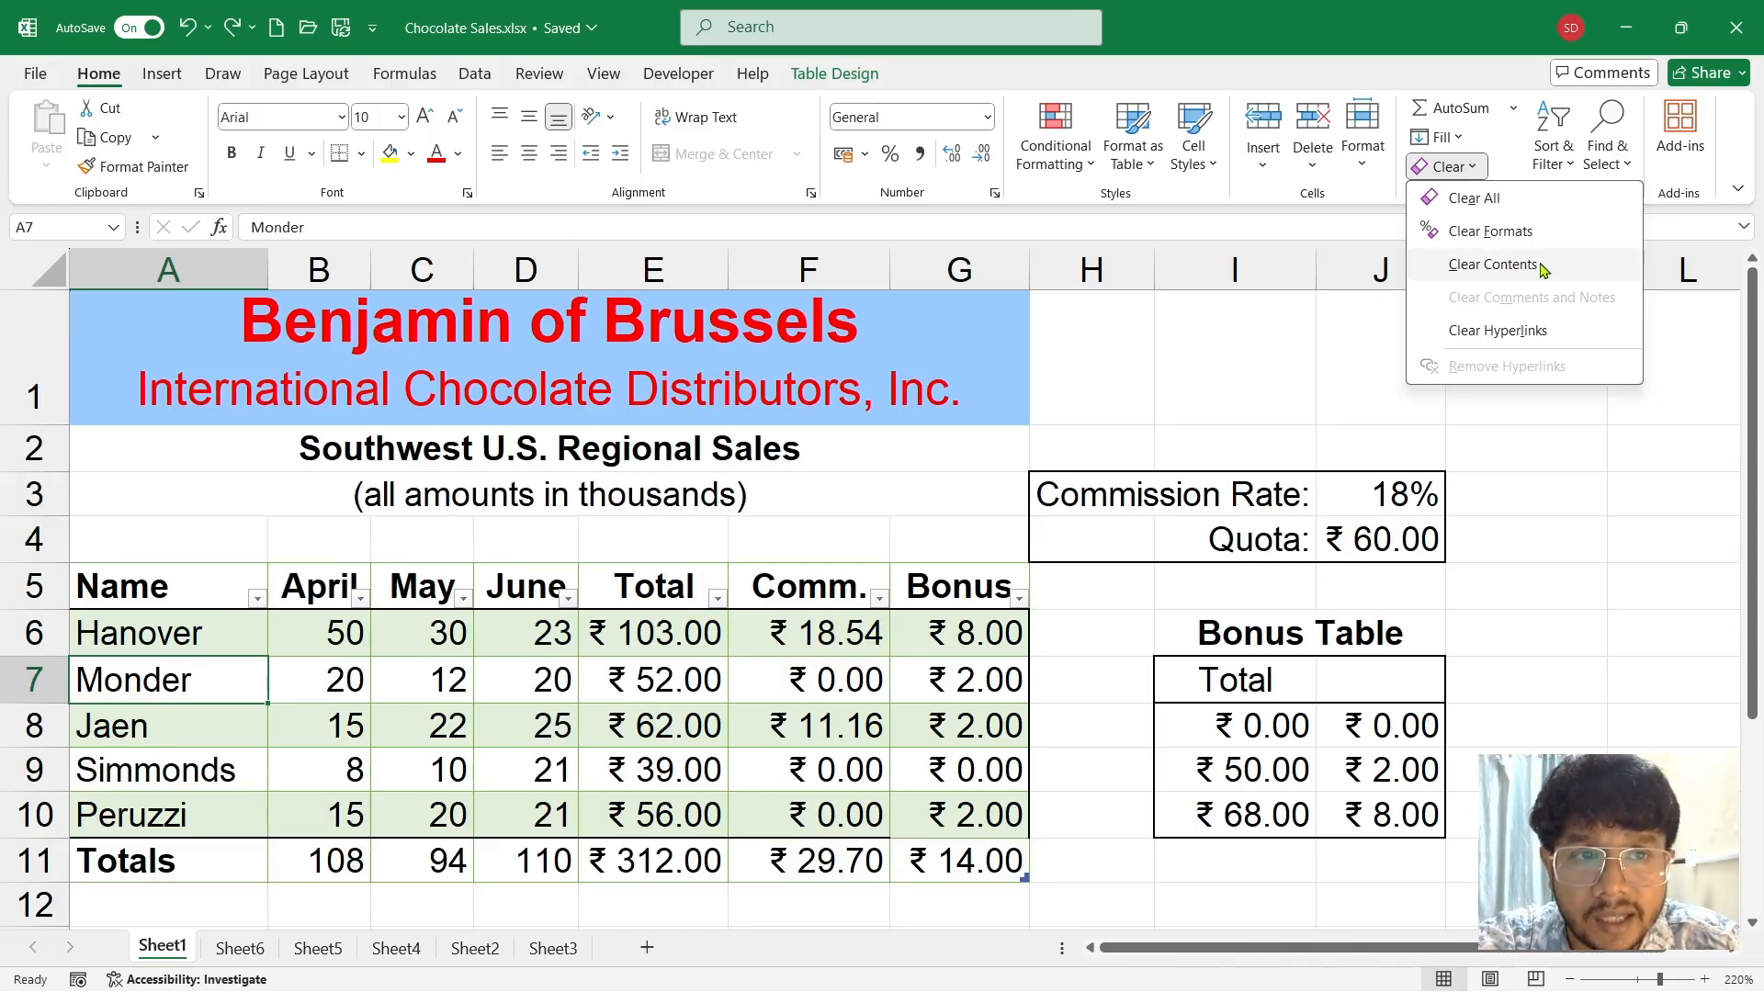
click(1528, 236)
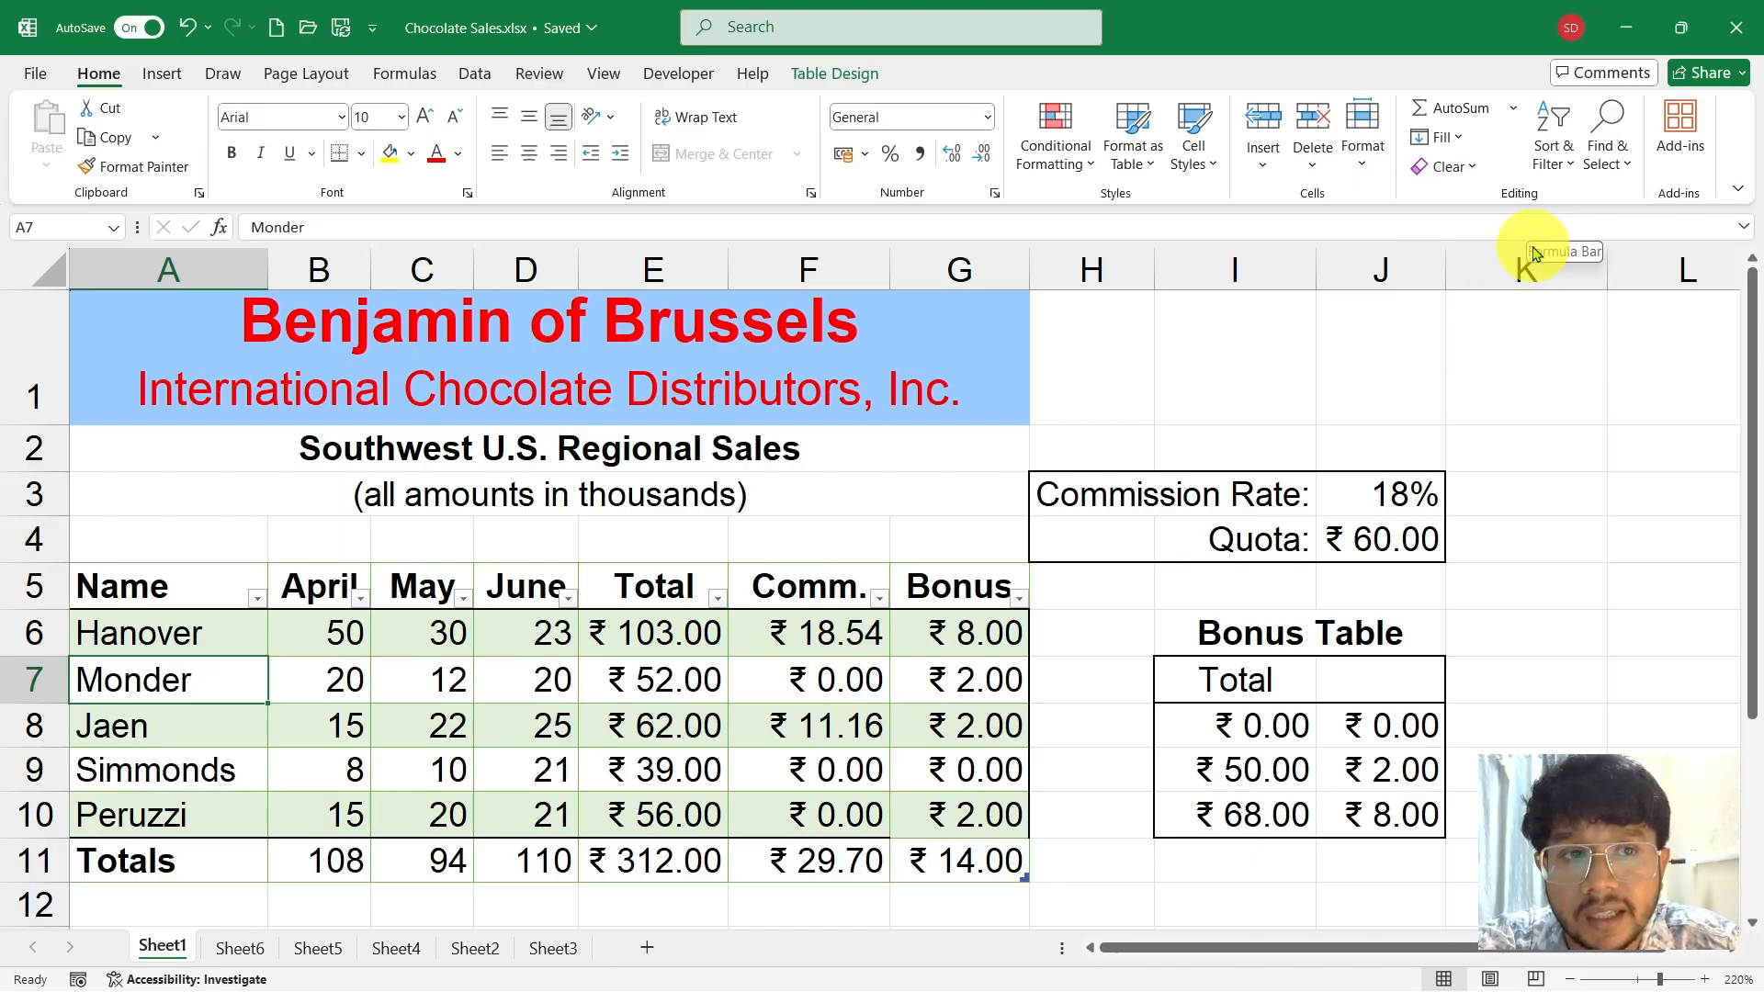
Select all cells of Sheet1 in the Chocolate Sales workbook and clear their formats
scroll(932, 562, down, 1)
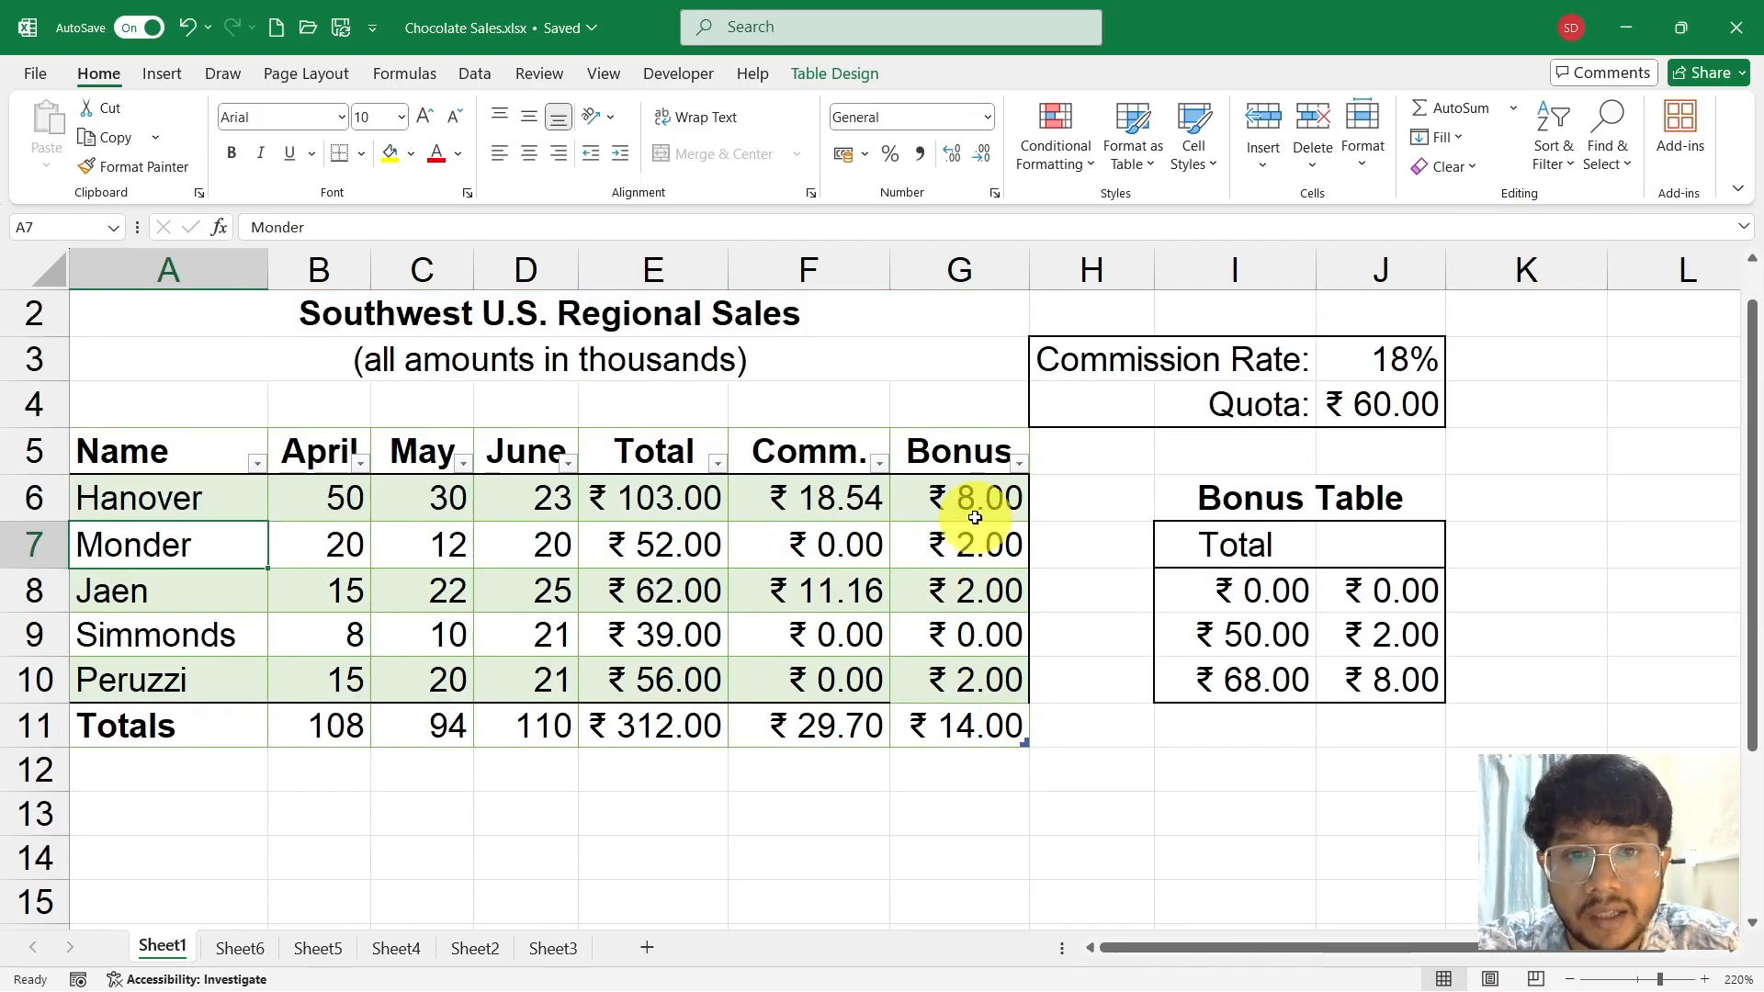
scroll(971, 520, up, 1)
key(ctrl+a)
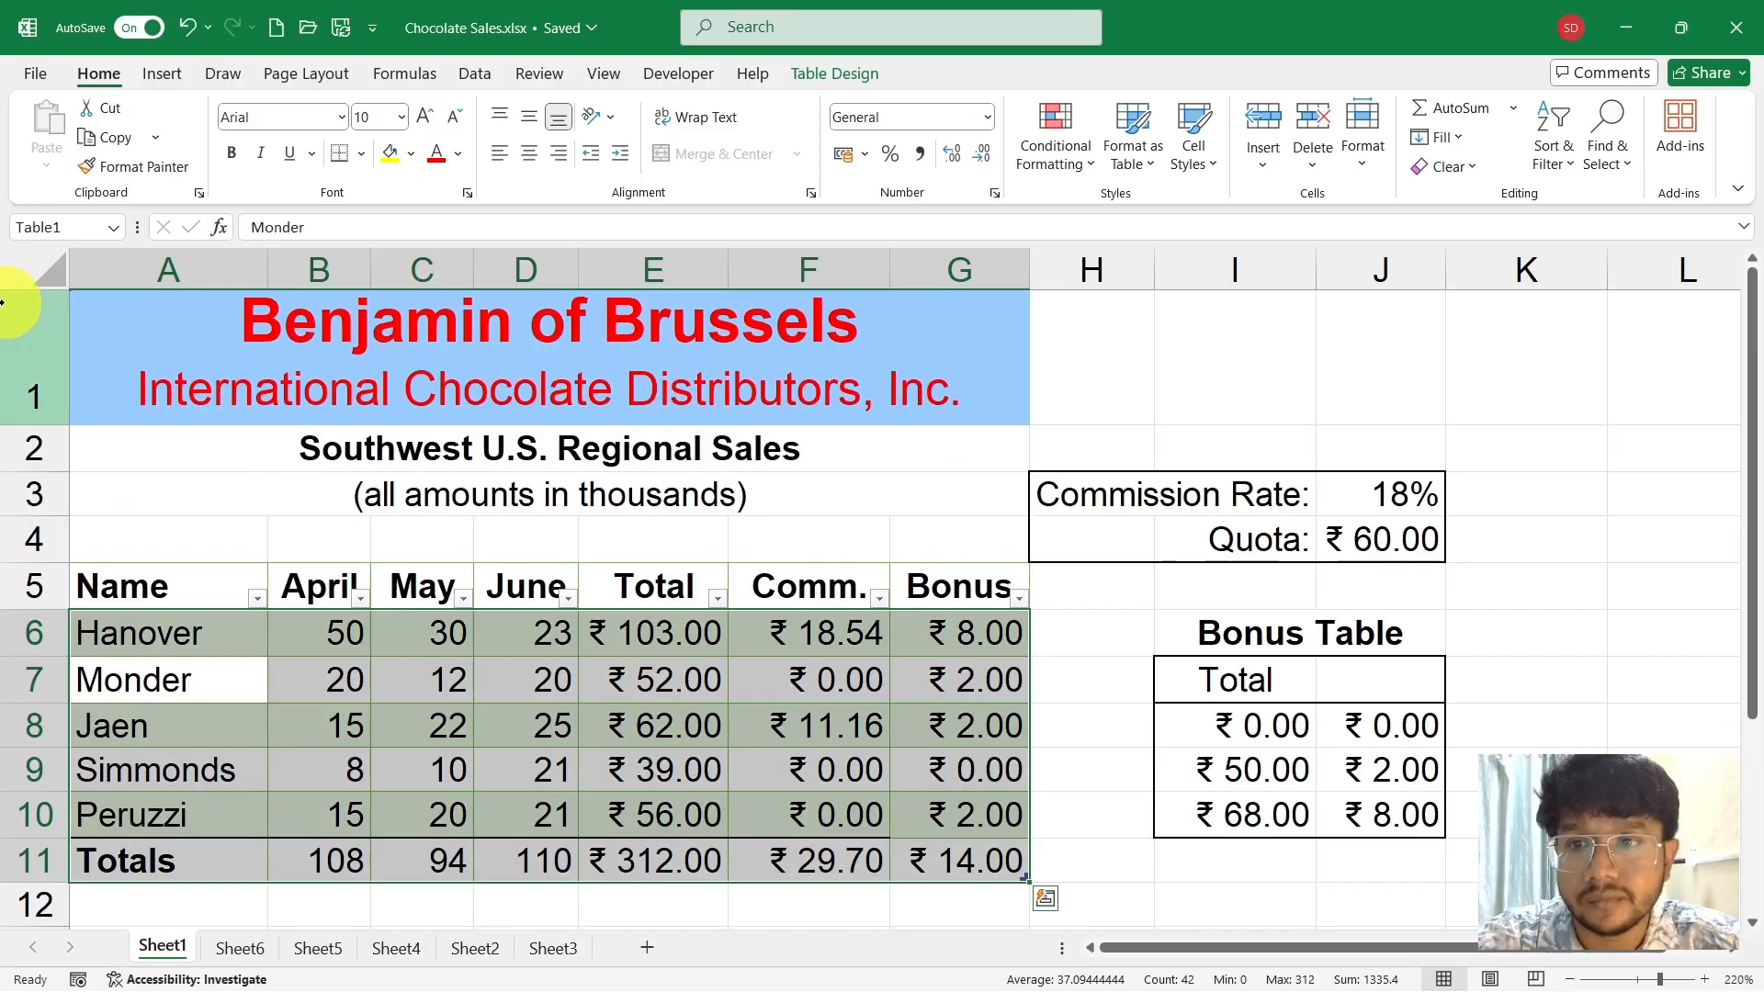
click(25, 276)
click(1444, 166)
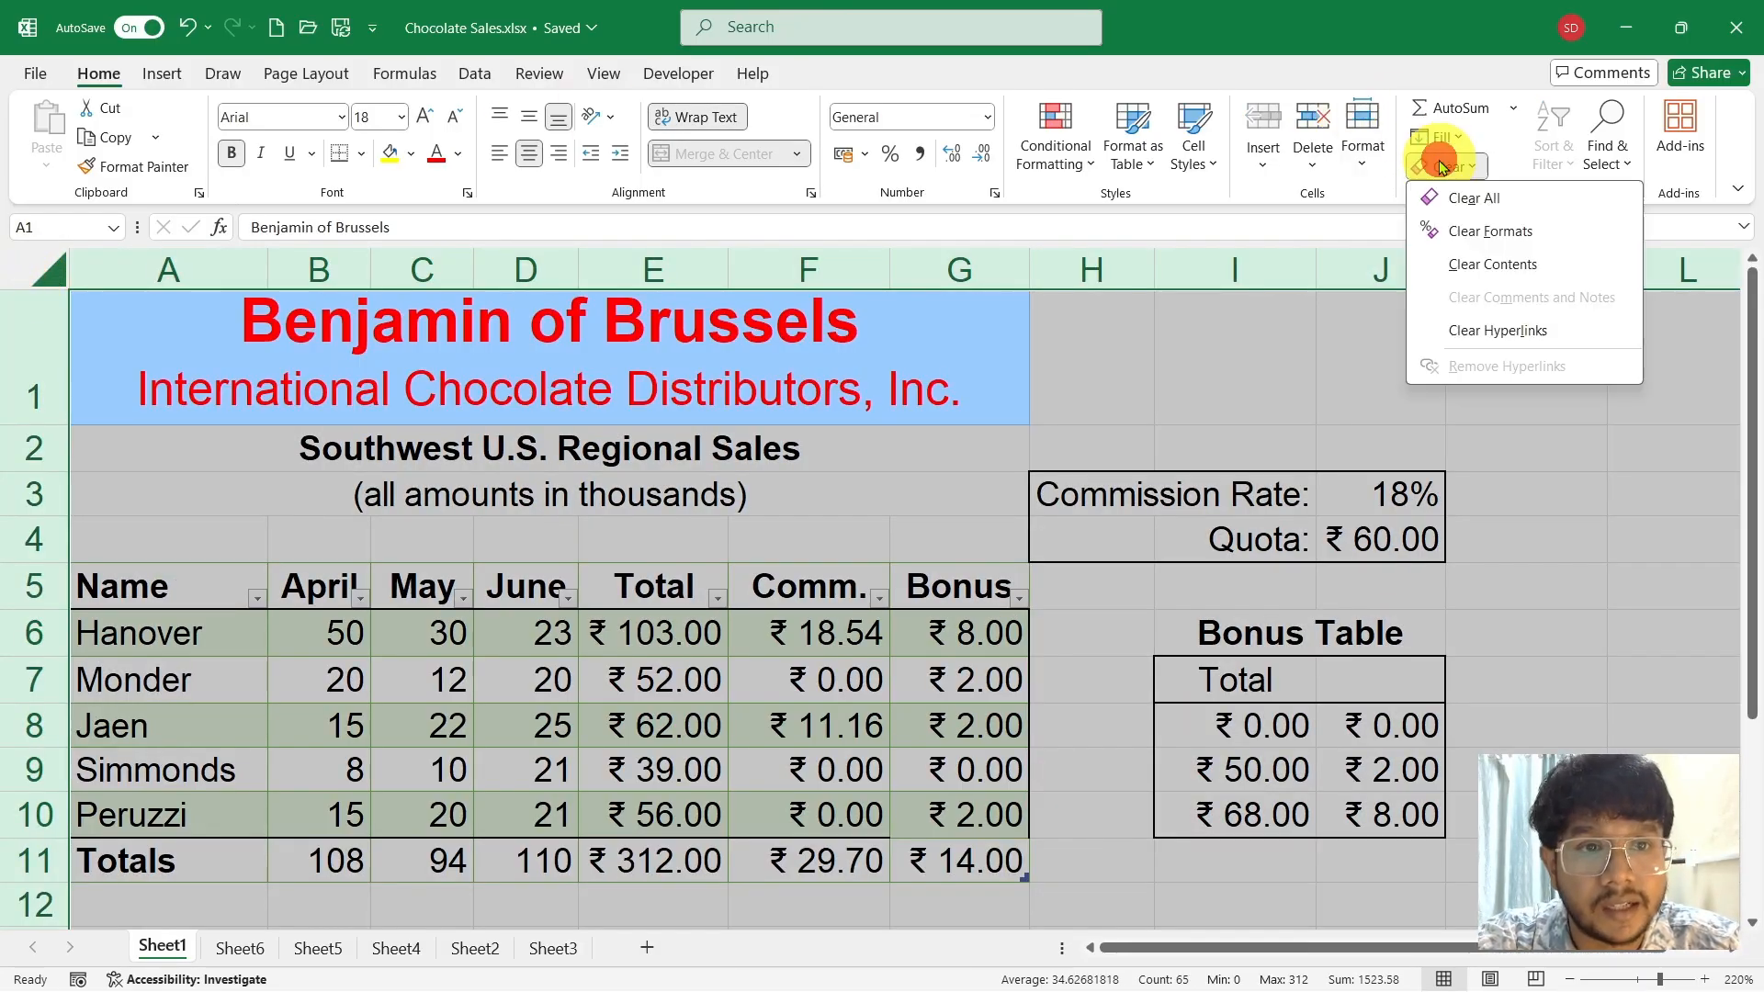
click(1470, 230)
click(652, 755)
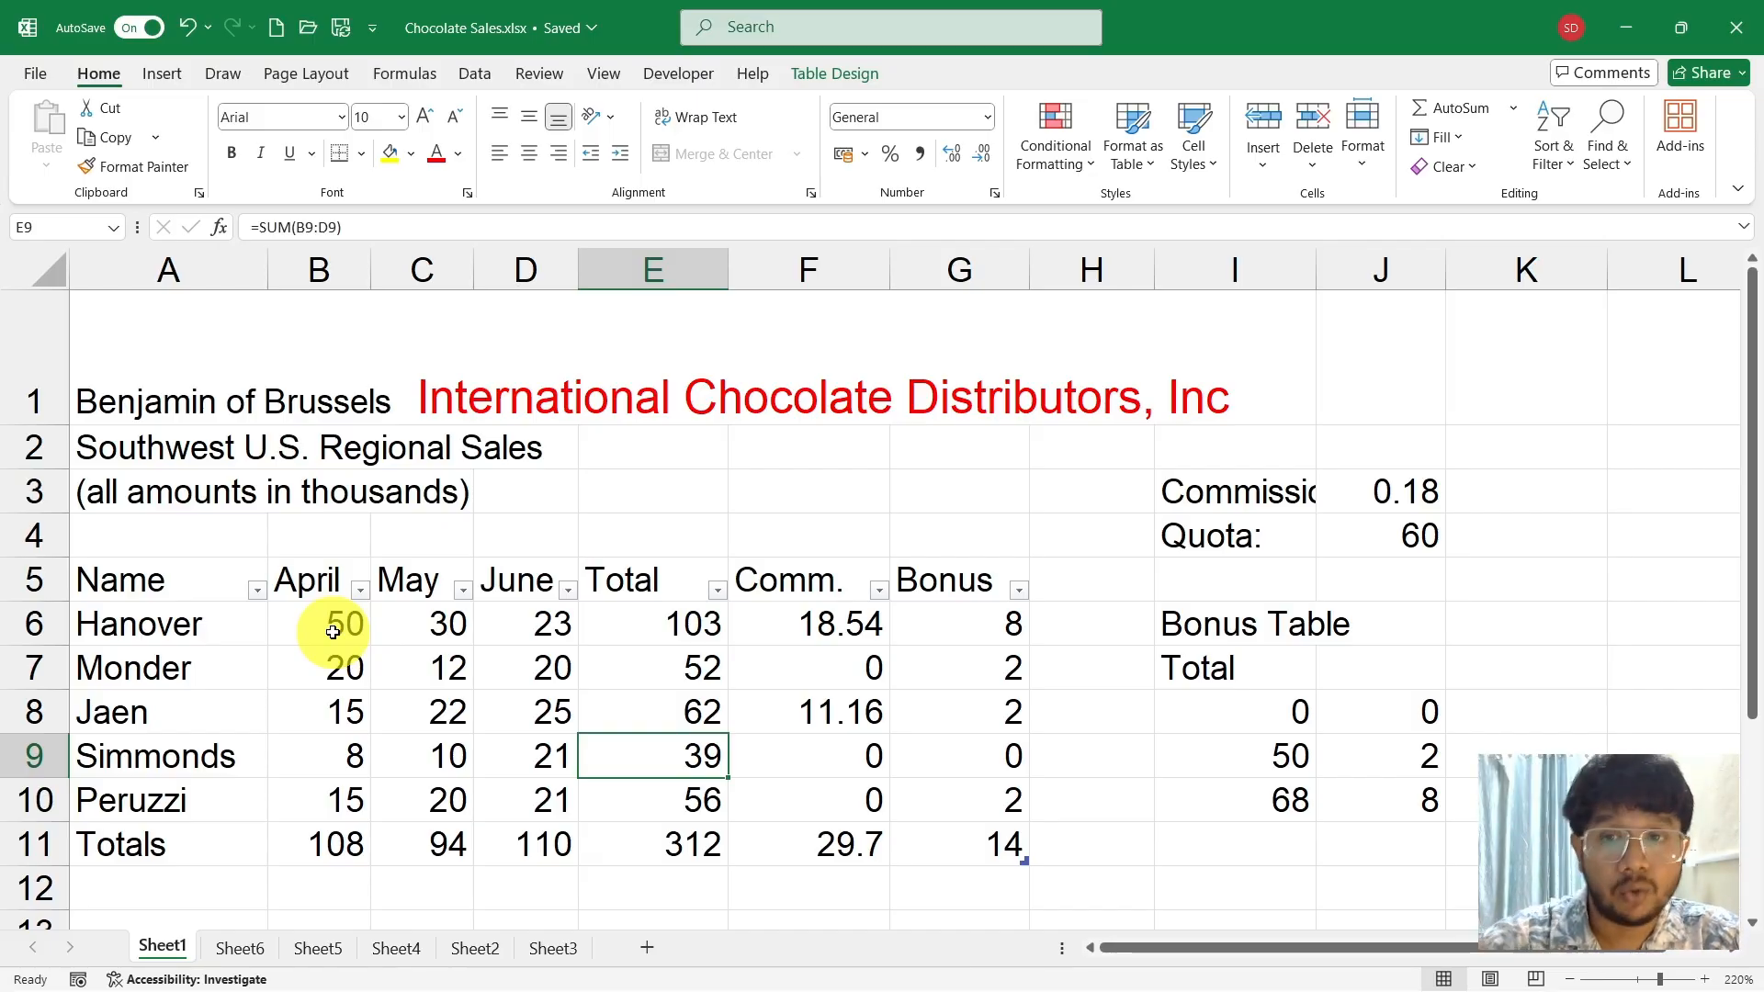
click(403, 742)
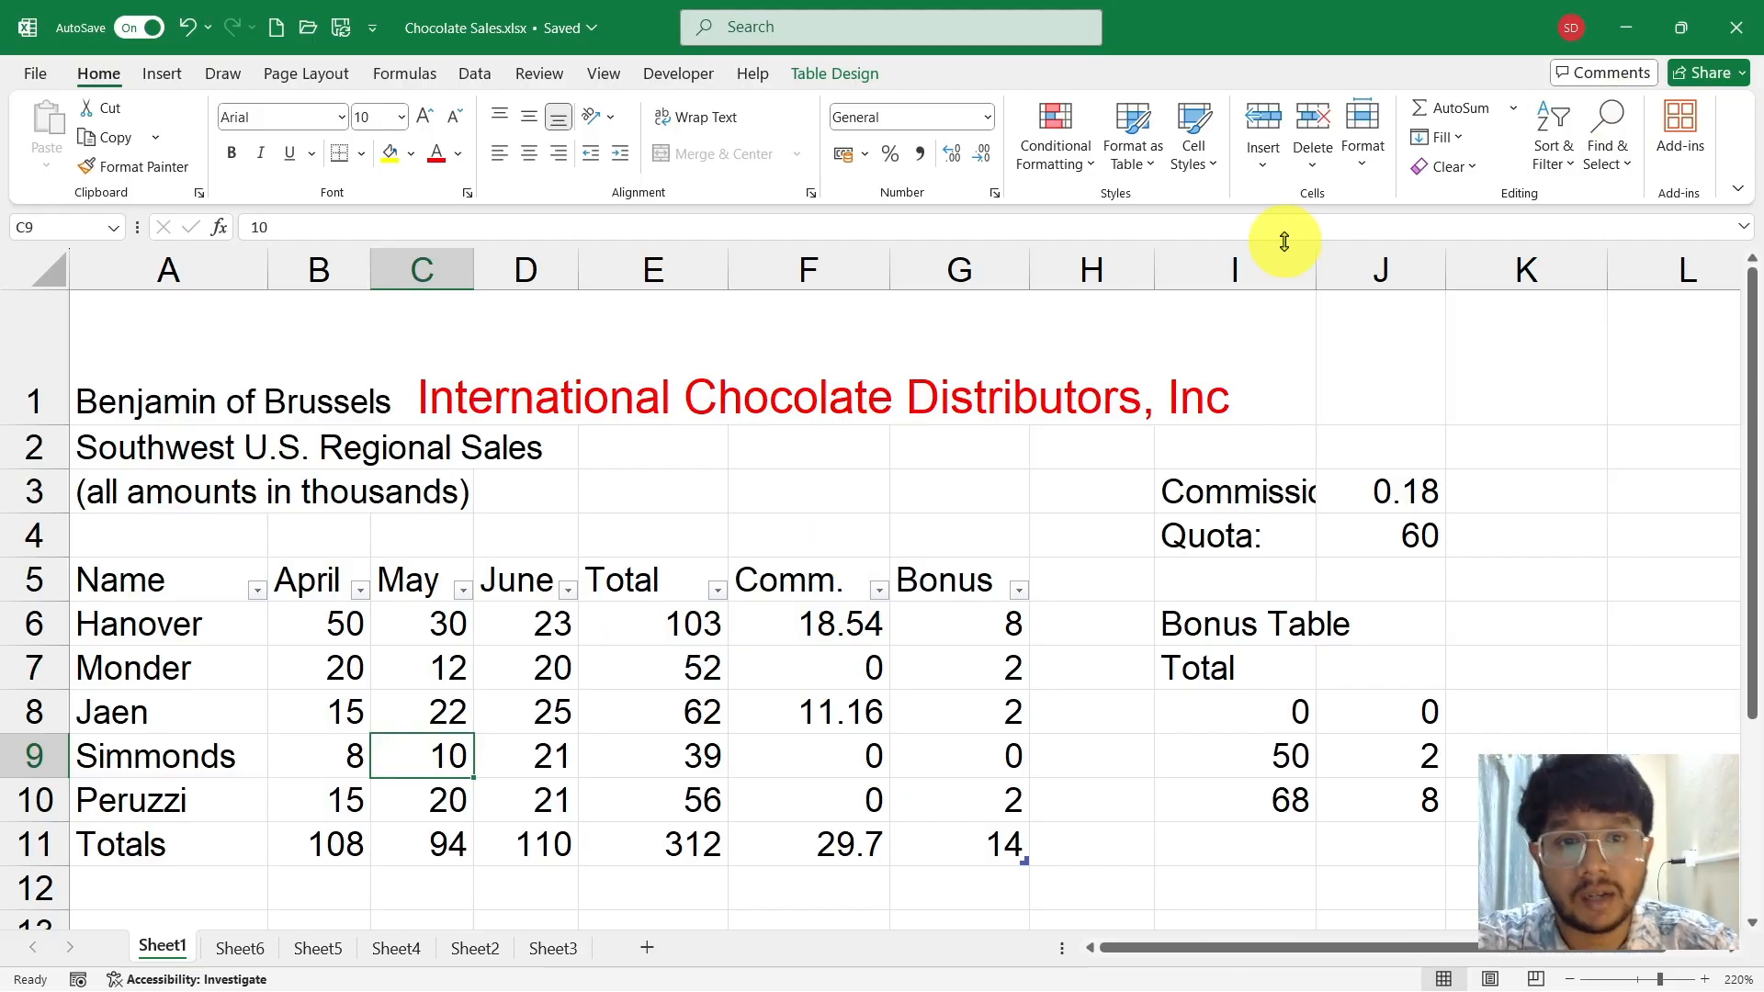
Select all cells of Sheet1, clear both their contents and formats with Clear All, and undo the clearing
key(ctrl+a)
key(ctrl+a)
key(ctrl+a)
click(1444, 166)
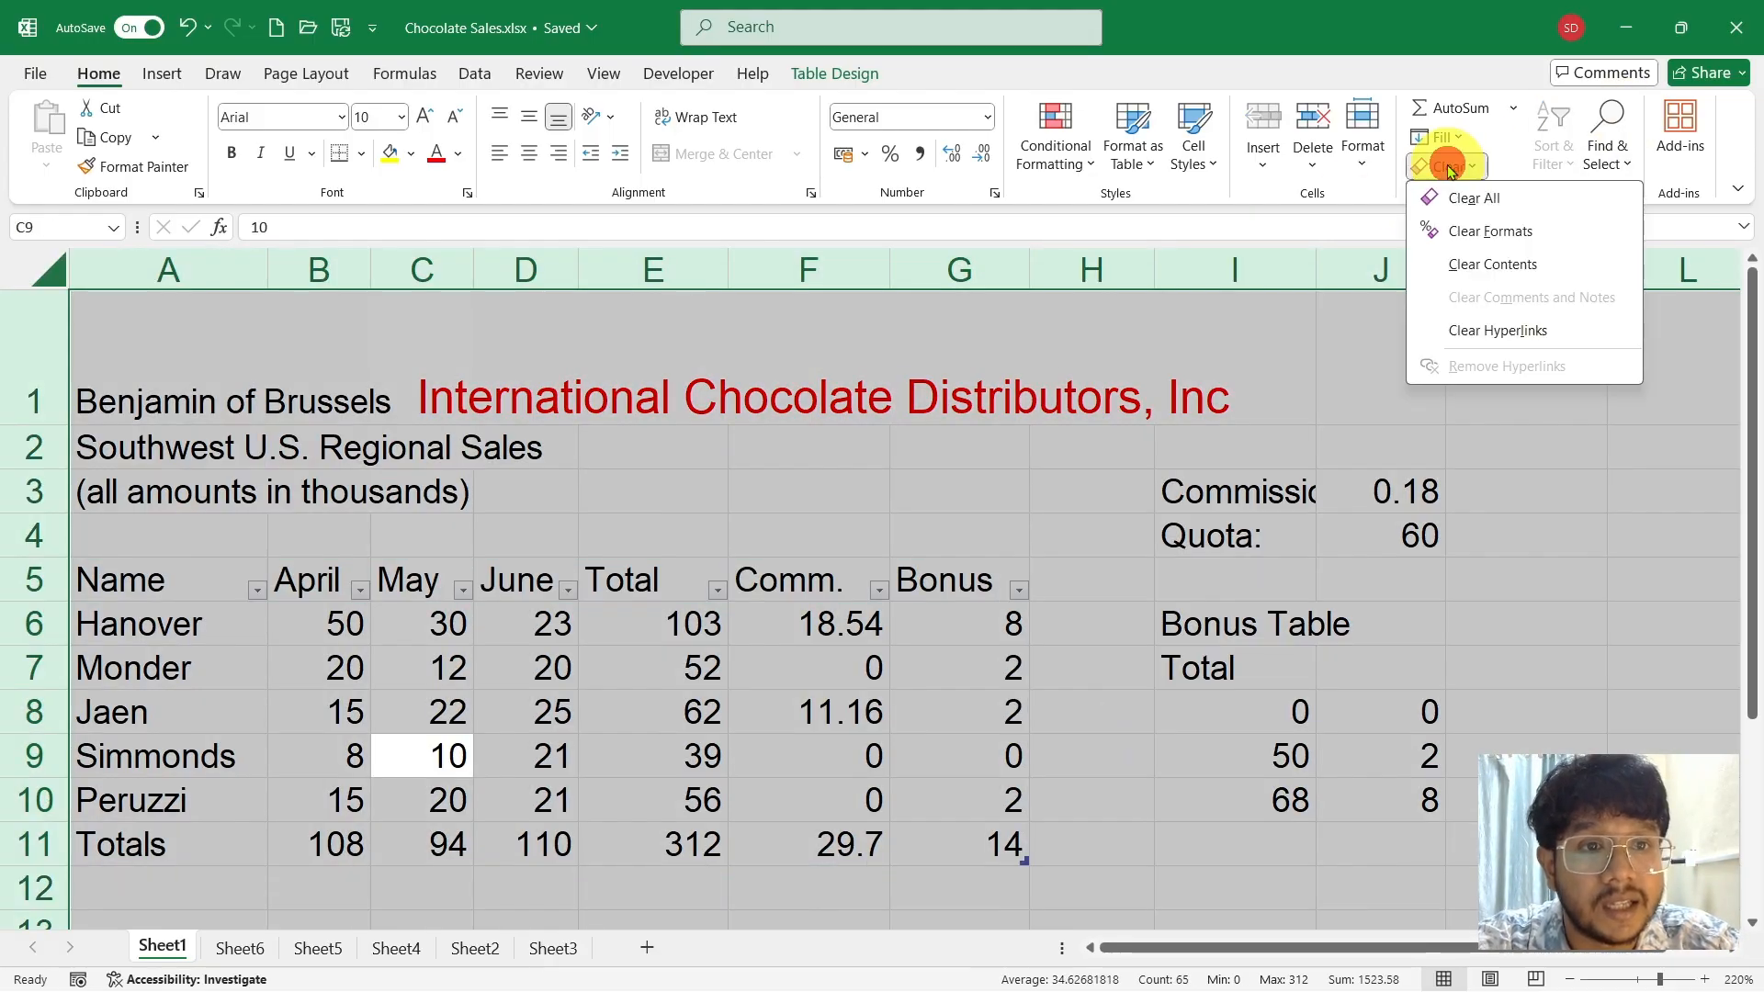
click(1456, 200)
key(ctrl+z)
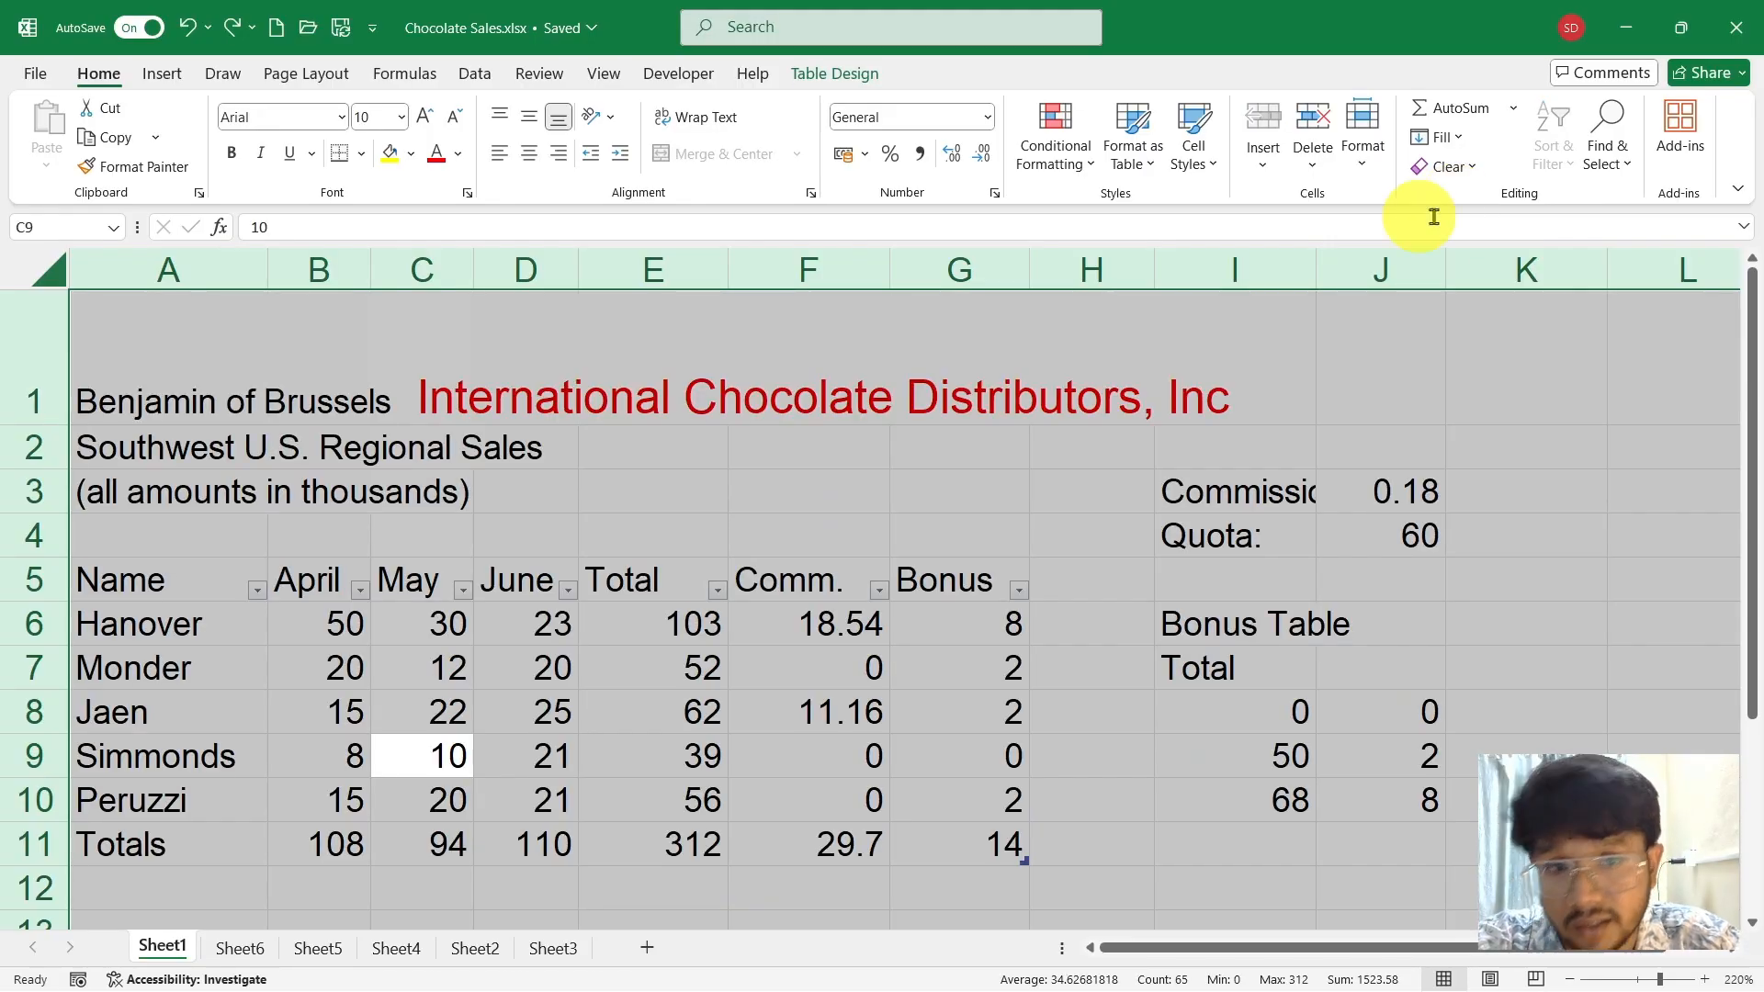
Switch to the ARREAR DETAILS workbook, browse its sheet tabs in both directions, and open the employee sheet just before the current one
click(790, 544)
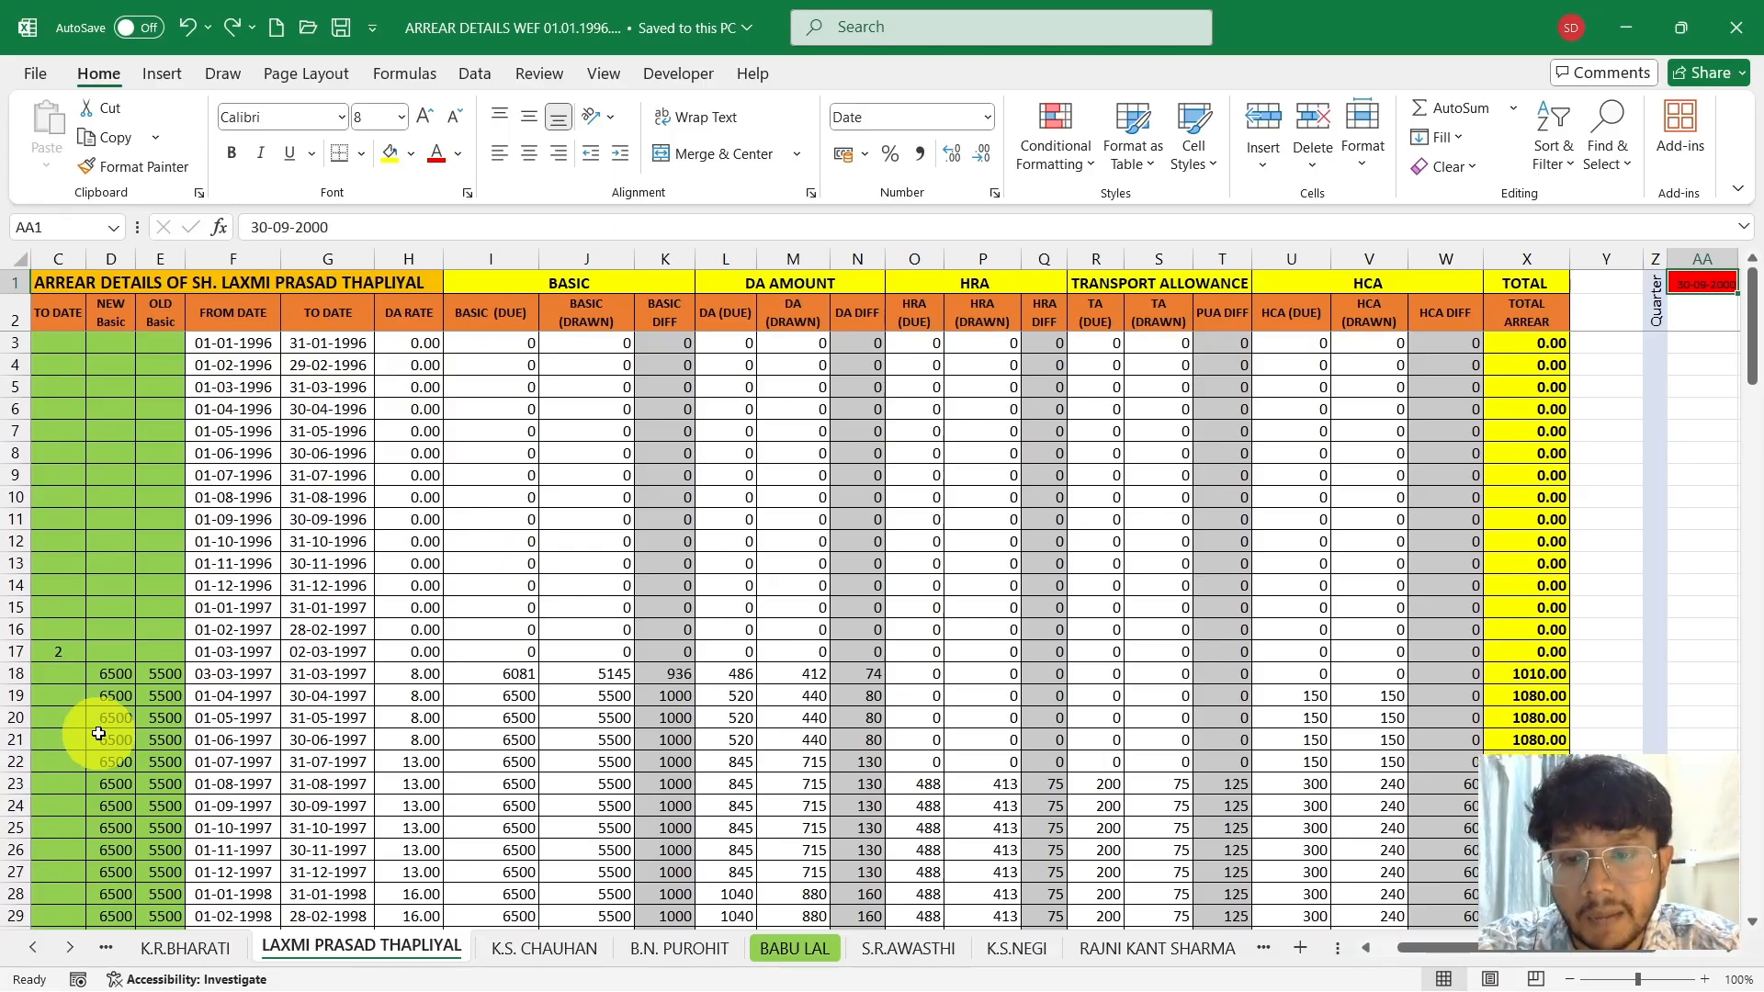
click(64, 950)
click(65, 950)
click(32, 948)
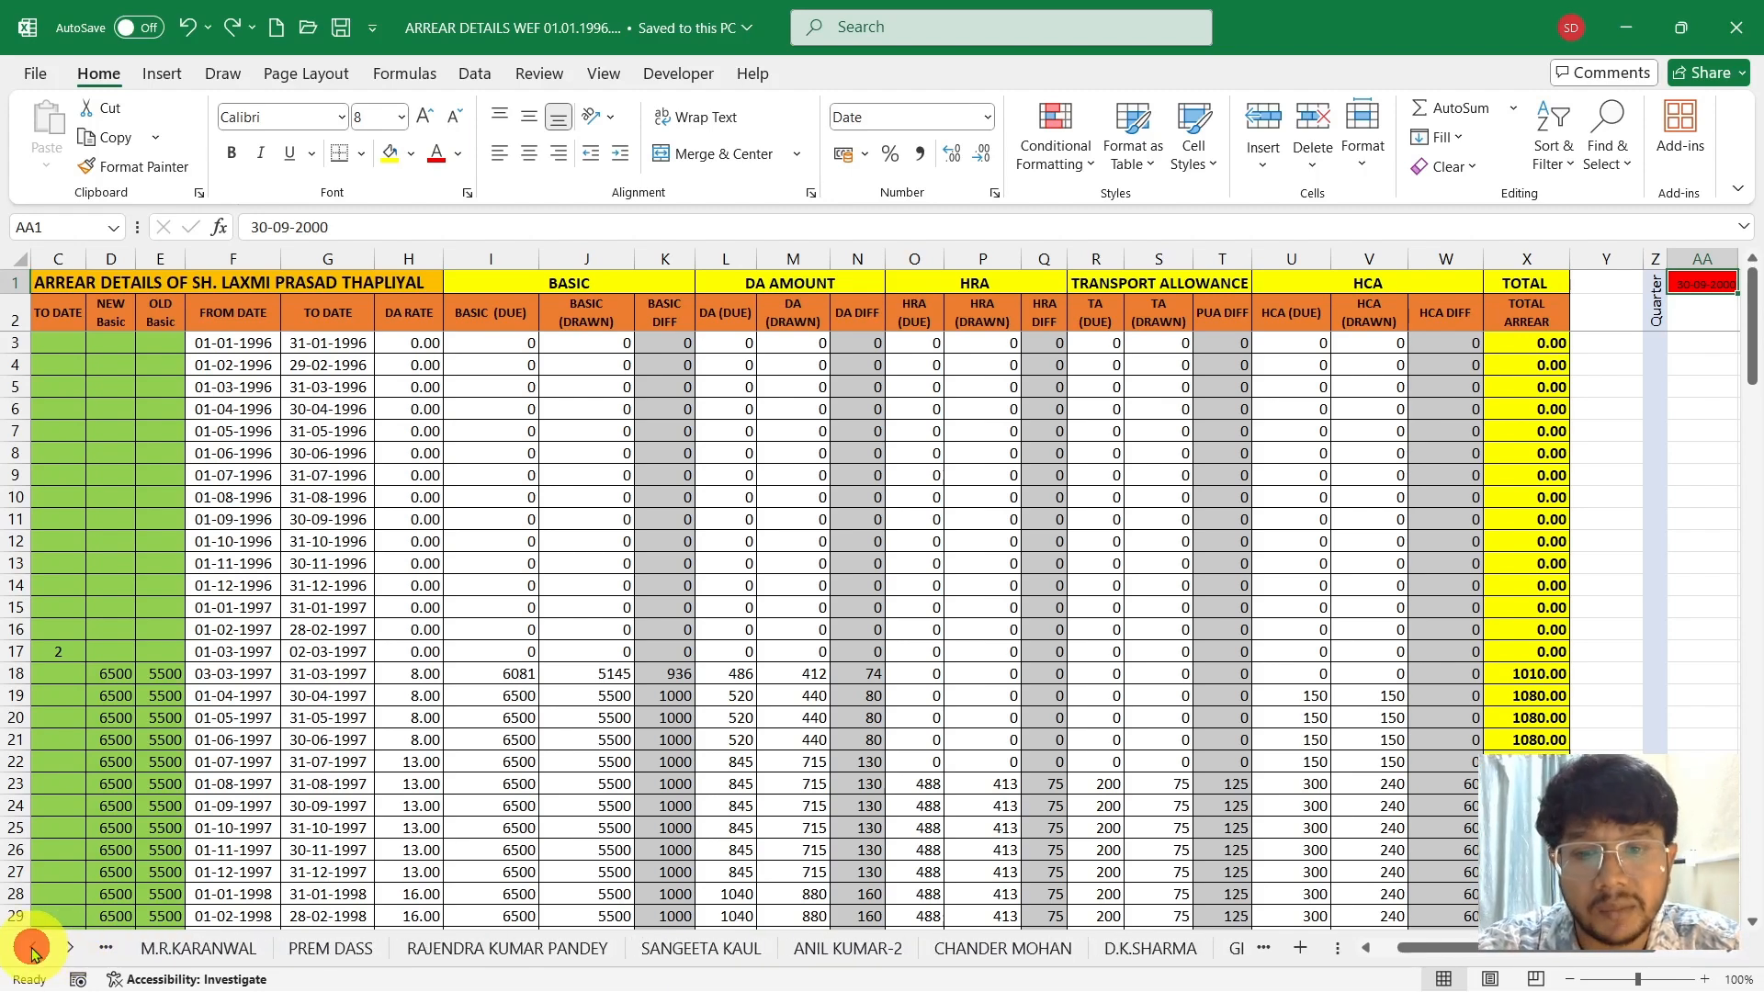
click(32, 950)
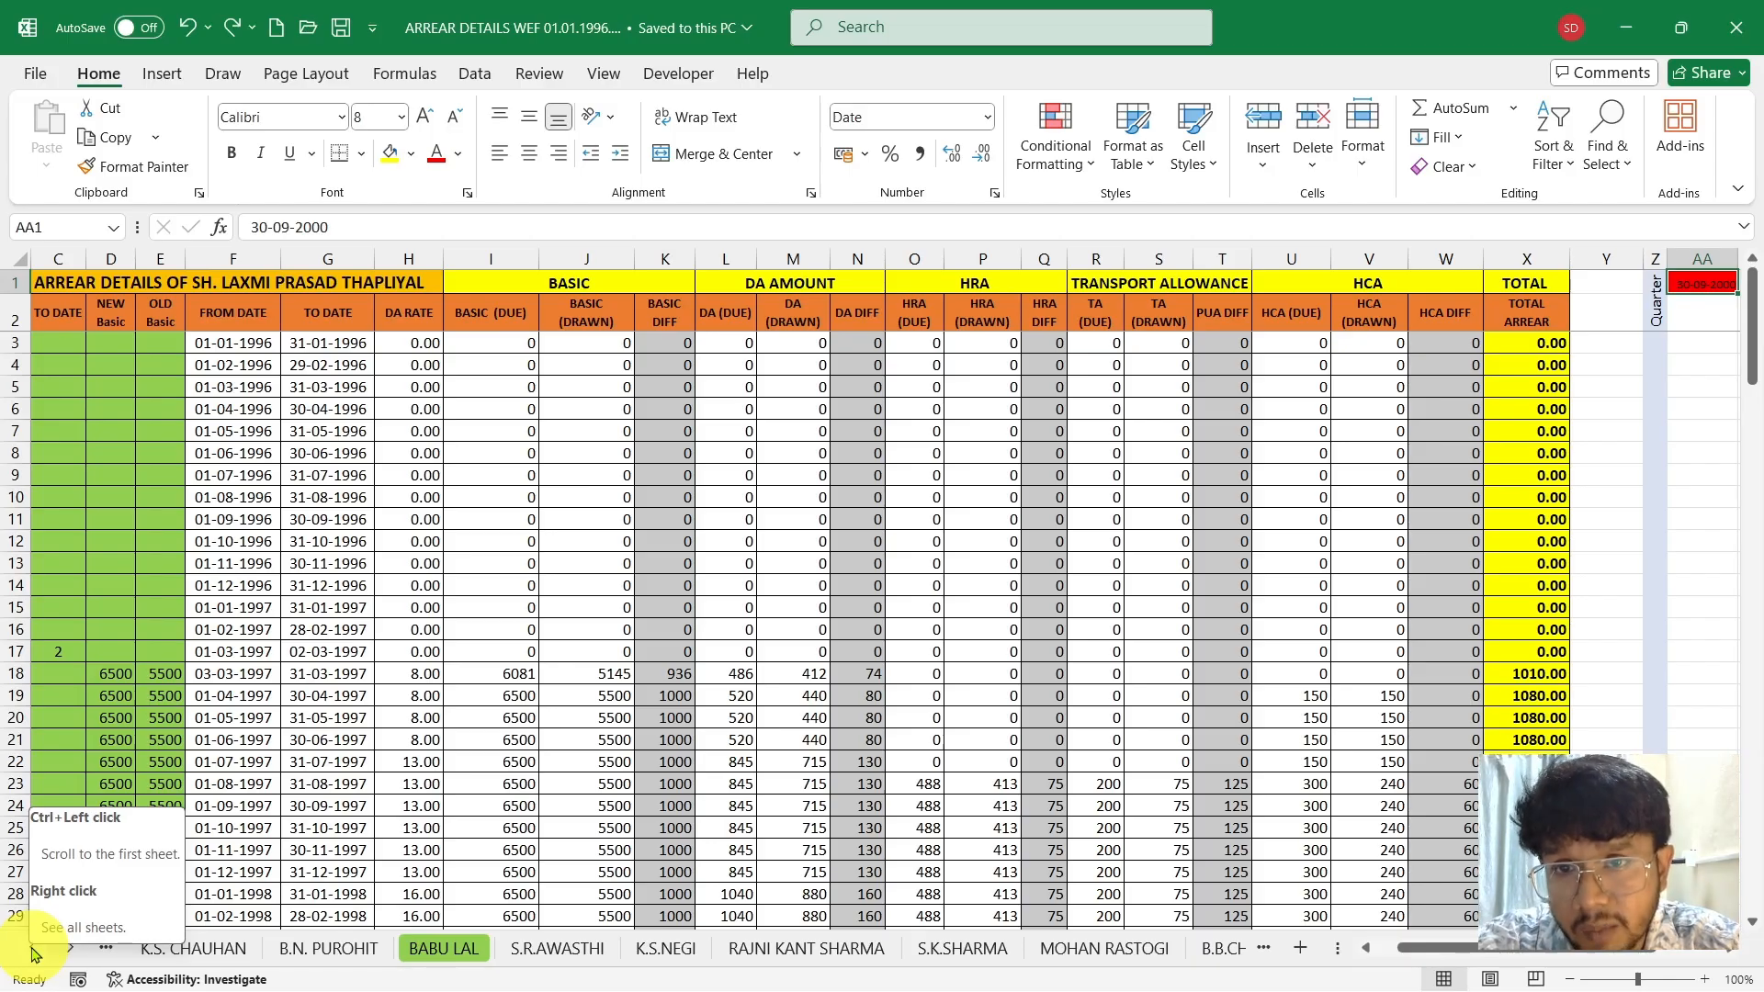
click(111, 950)
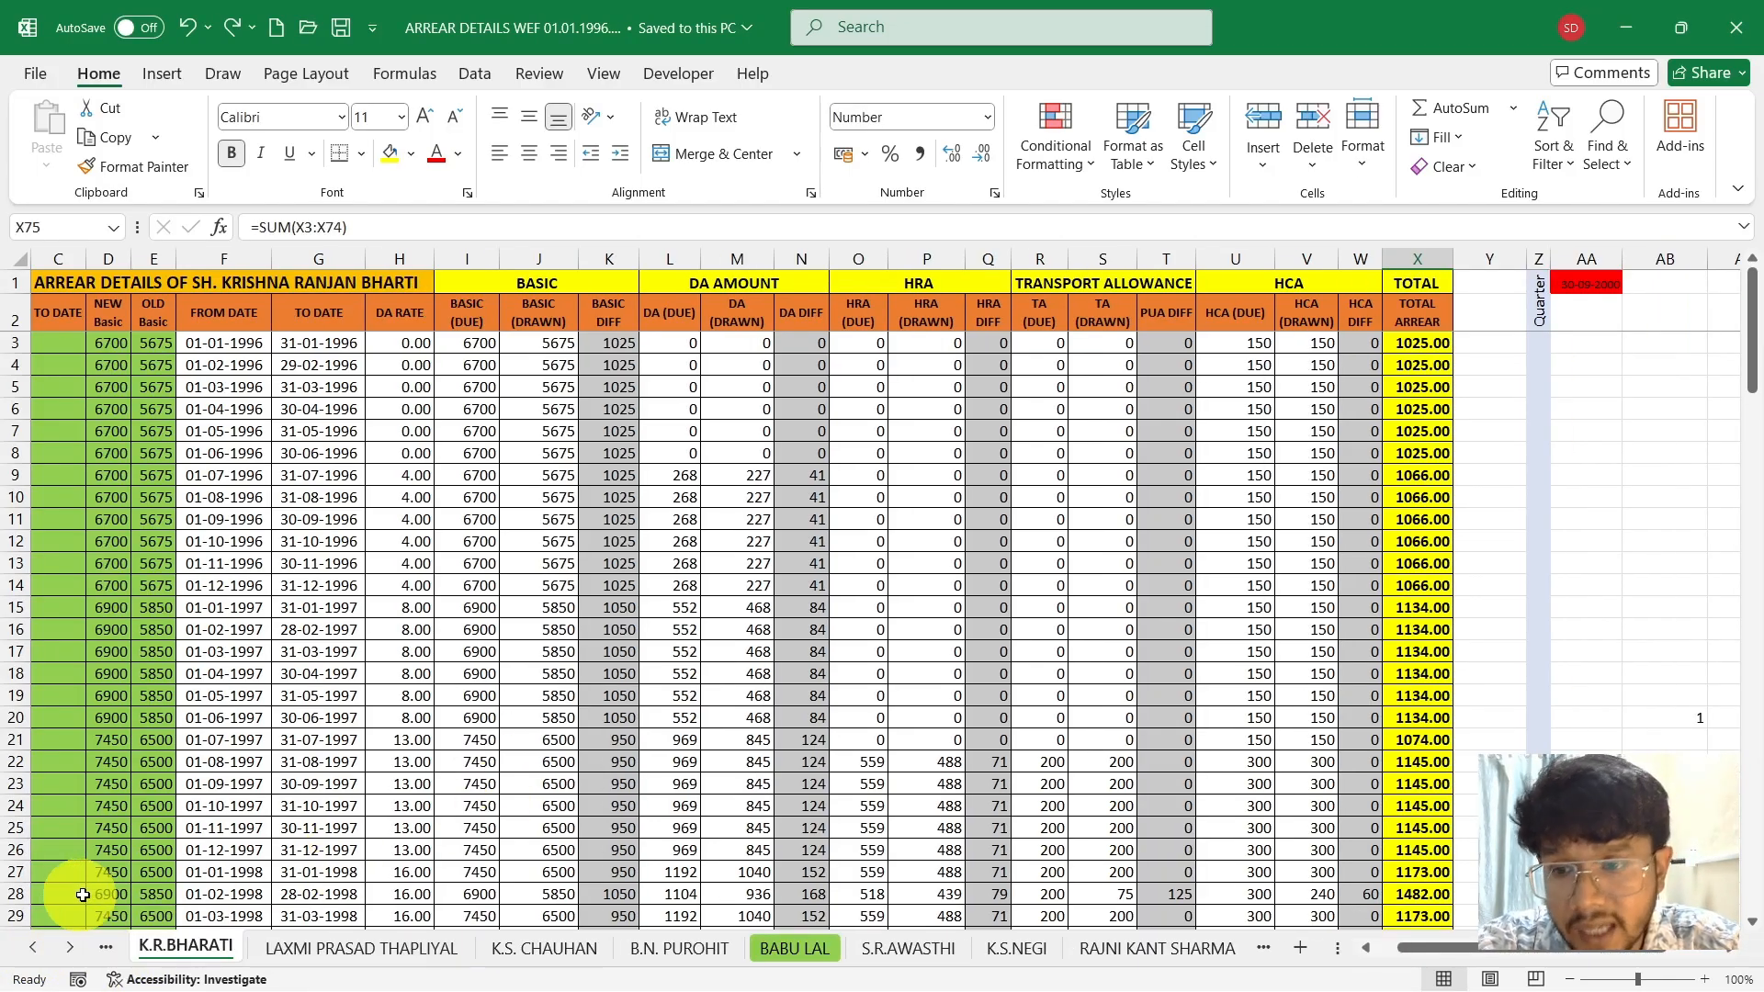
Bring up the list of all sheets in the workbook and activate the third-from-last employee sheet
right_click(63, 953)
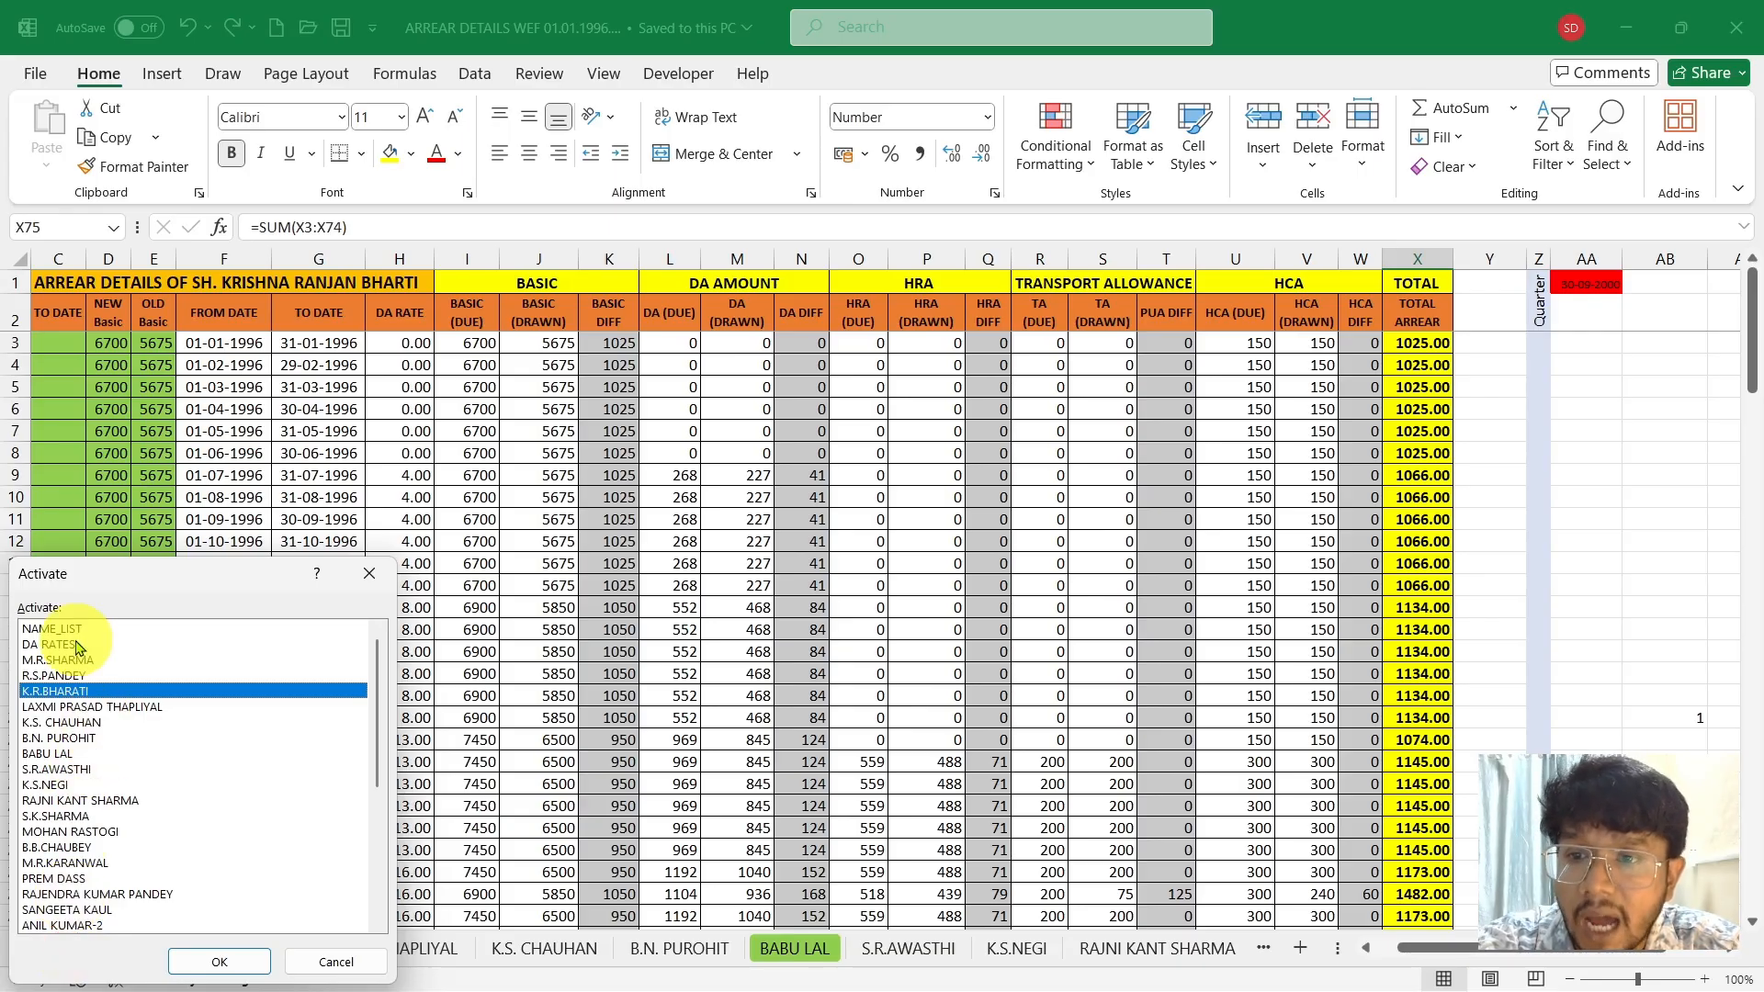
drag(377, 659, 386, 845)
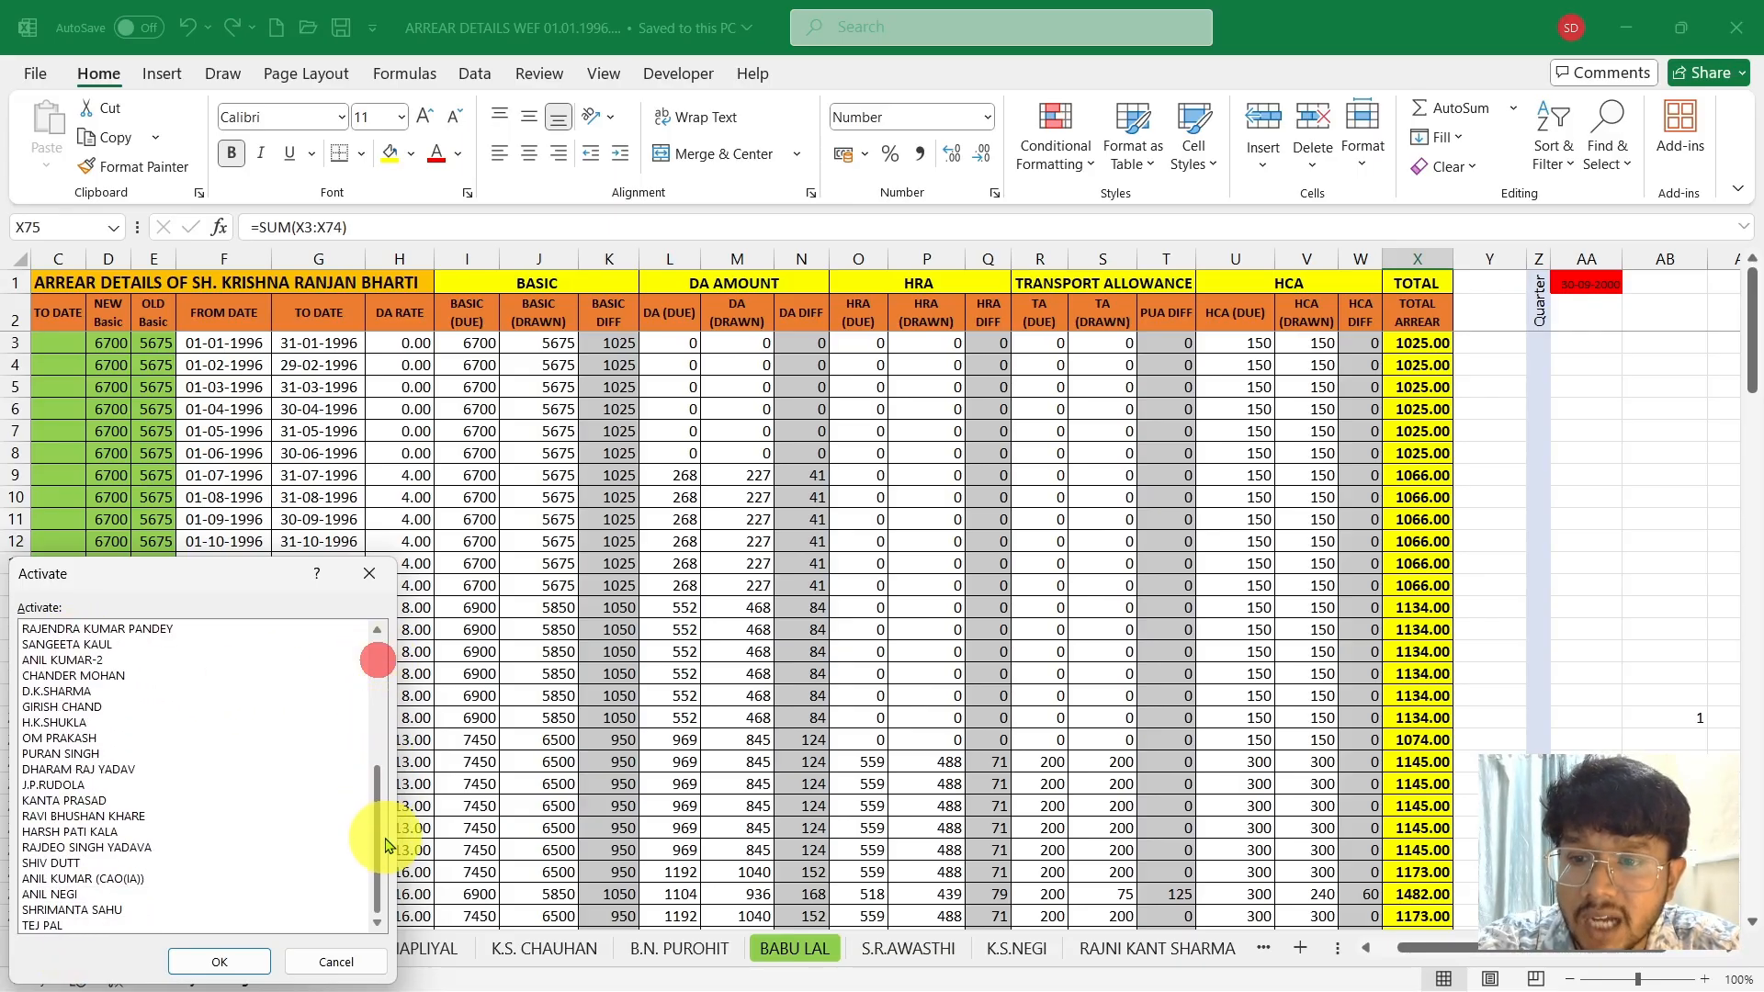
click(57, 894)
click(225, 961)
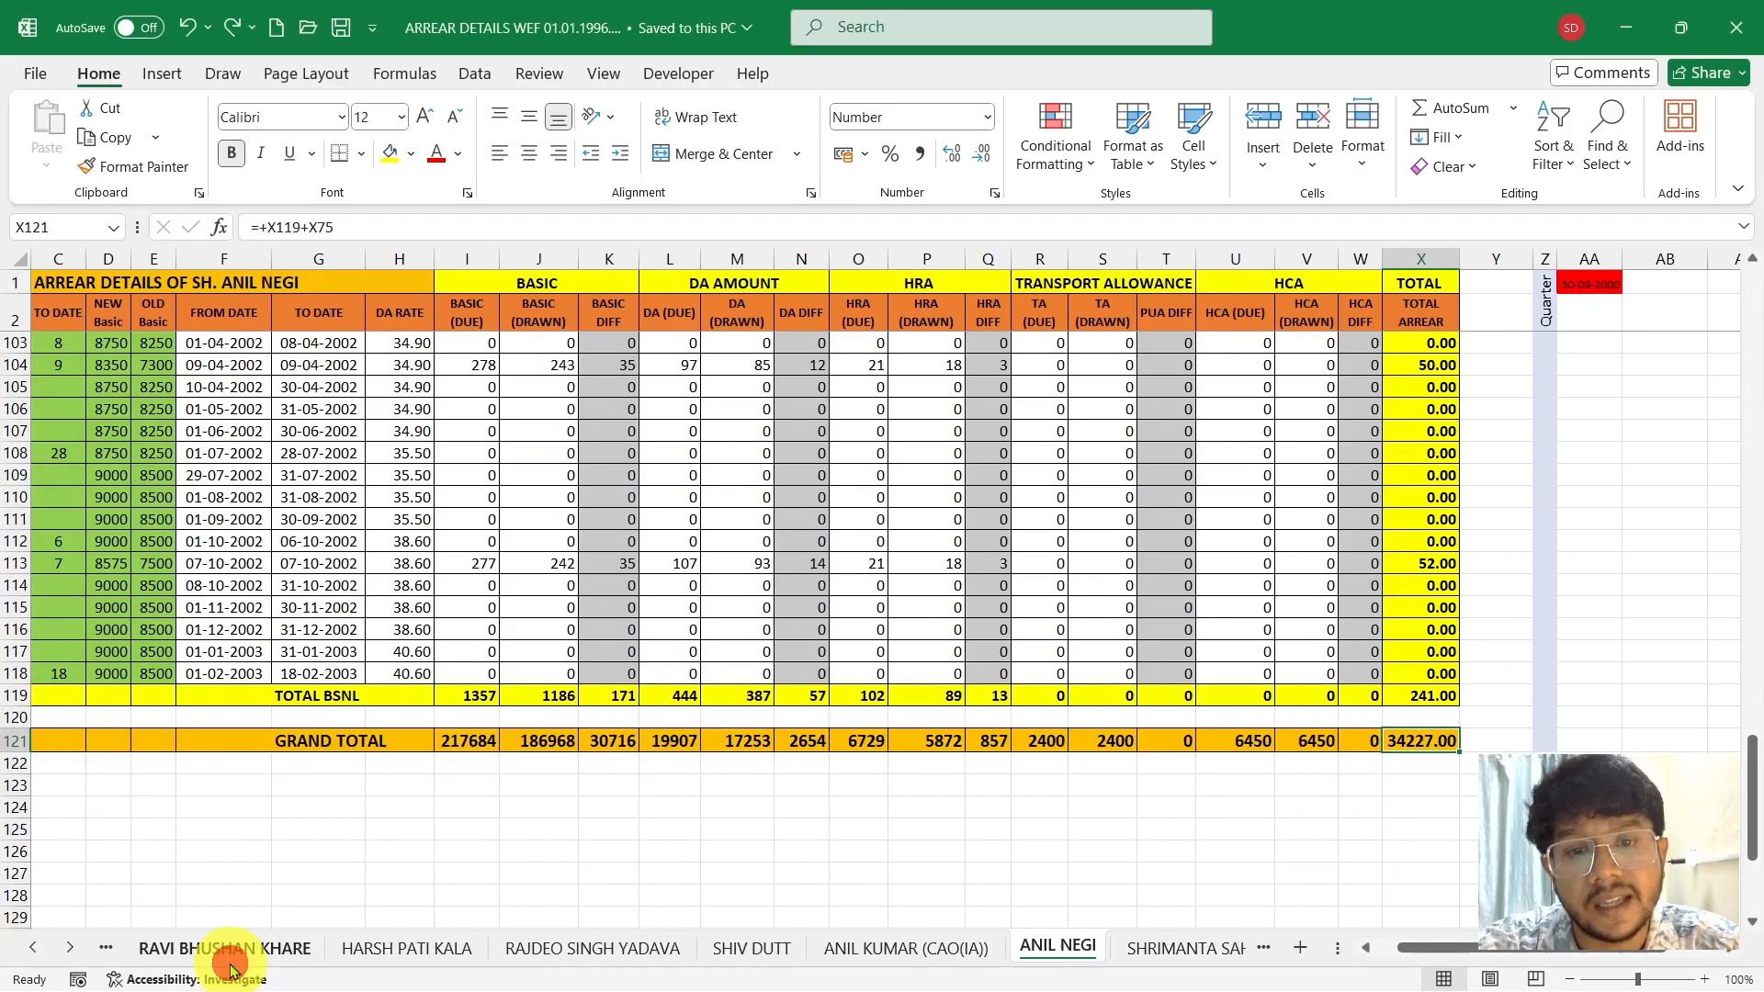